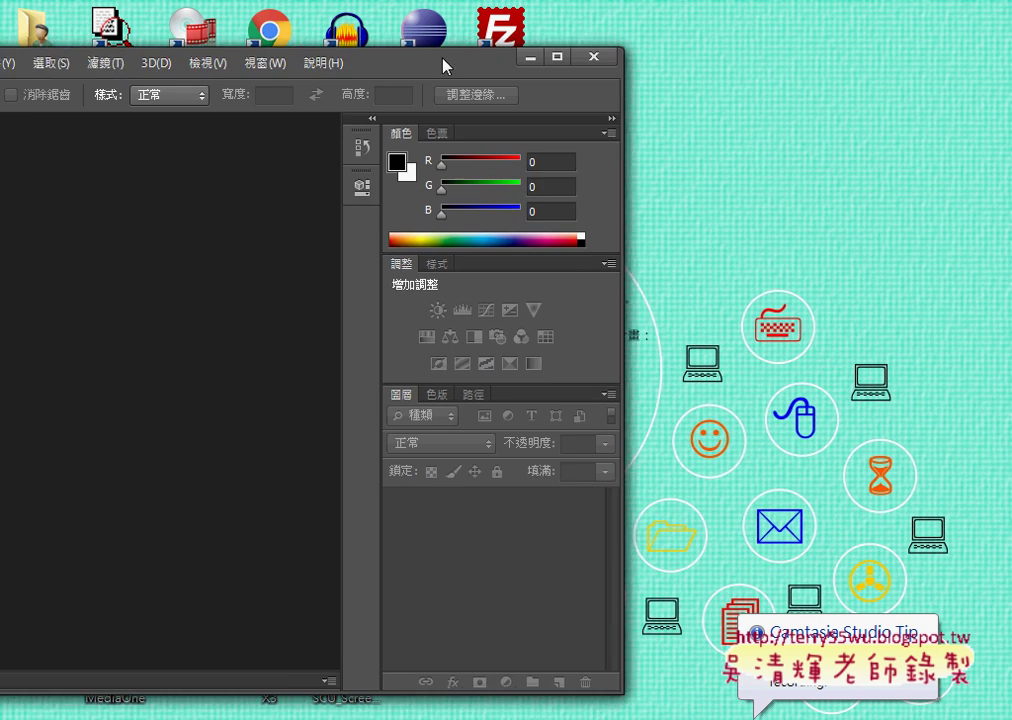
Step: Drag PSD02.JPG, PSD02.PSD, PSD02.TIF and PSD02-1.PSD from folder 206 into Photoshop
mouse_move(790, 73)
mouse_down()
mouse_move(897, 410)
mouse_move(943, 505)
mouse_up()
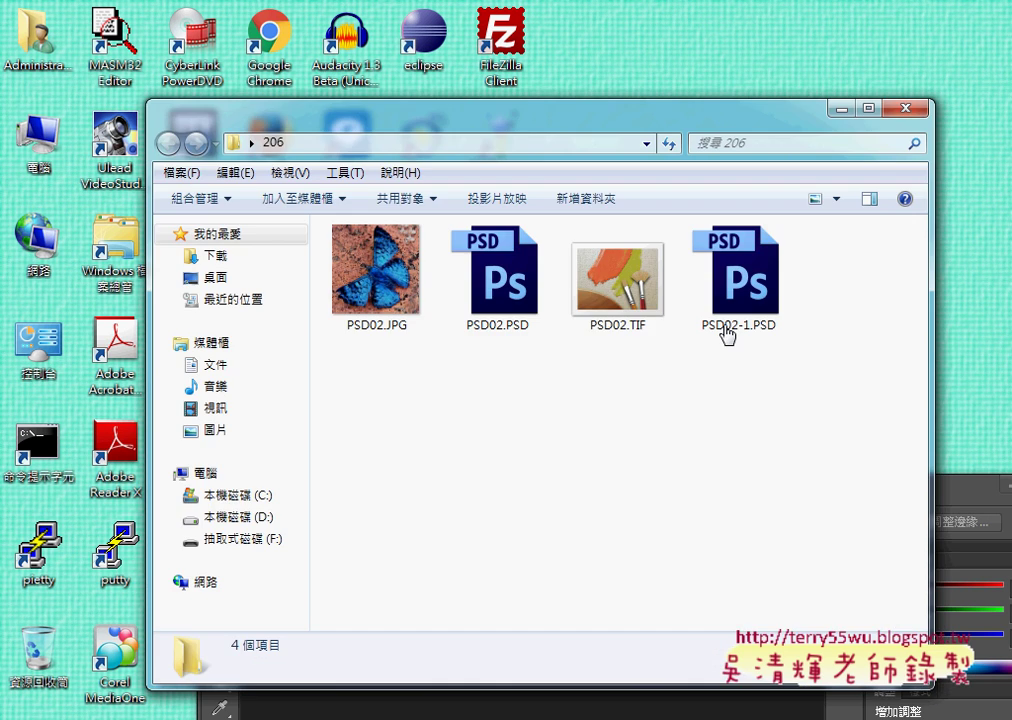
drag(771, 378, 330, 220)
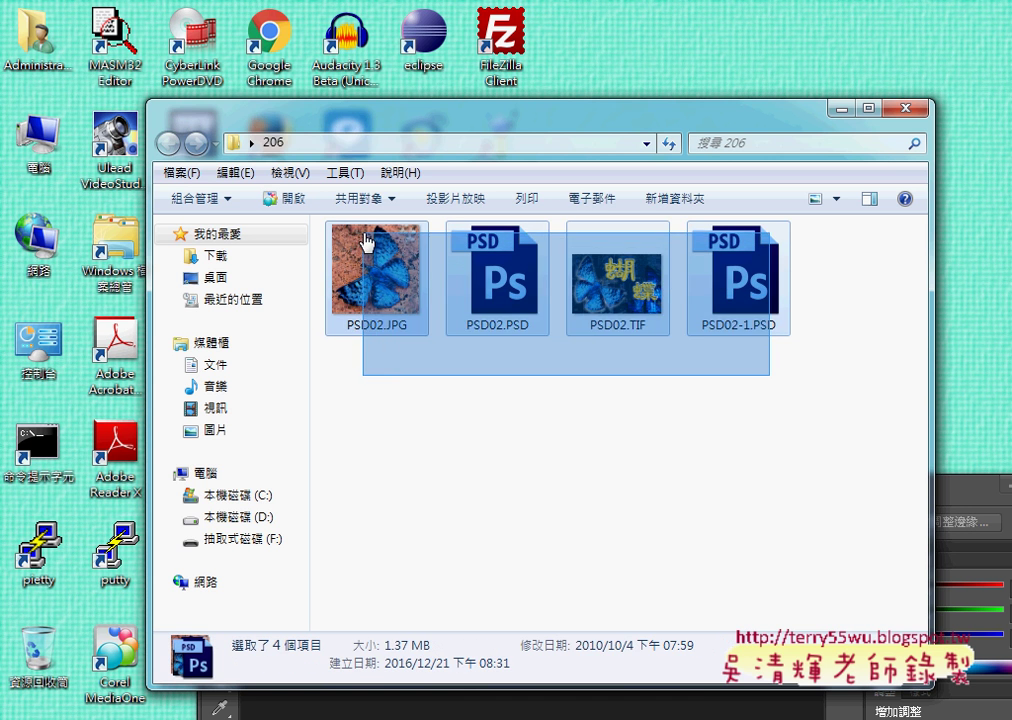
mouse_move(445, 117)
mouse_down()
mouse_move(222, 48)
mouse_move(169, 42)
mouse_up()
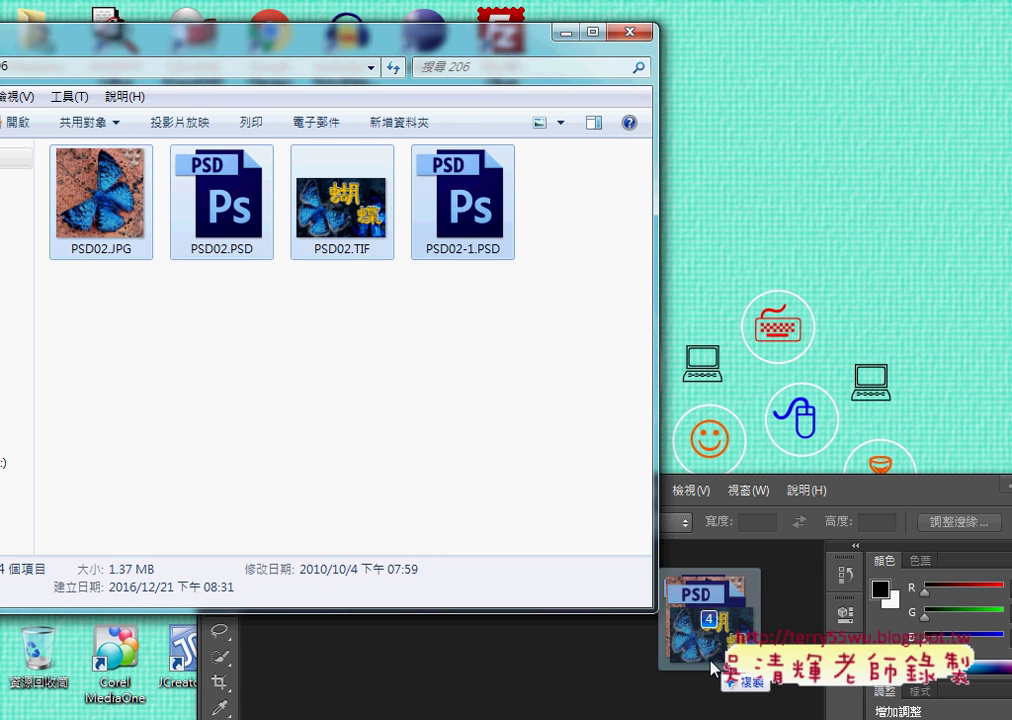
drag(692, 660, 710, 665)
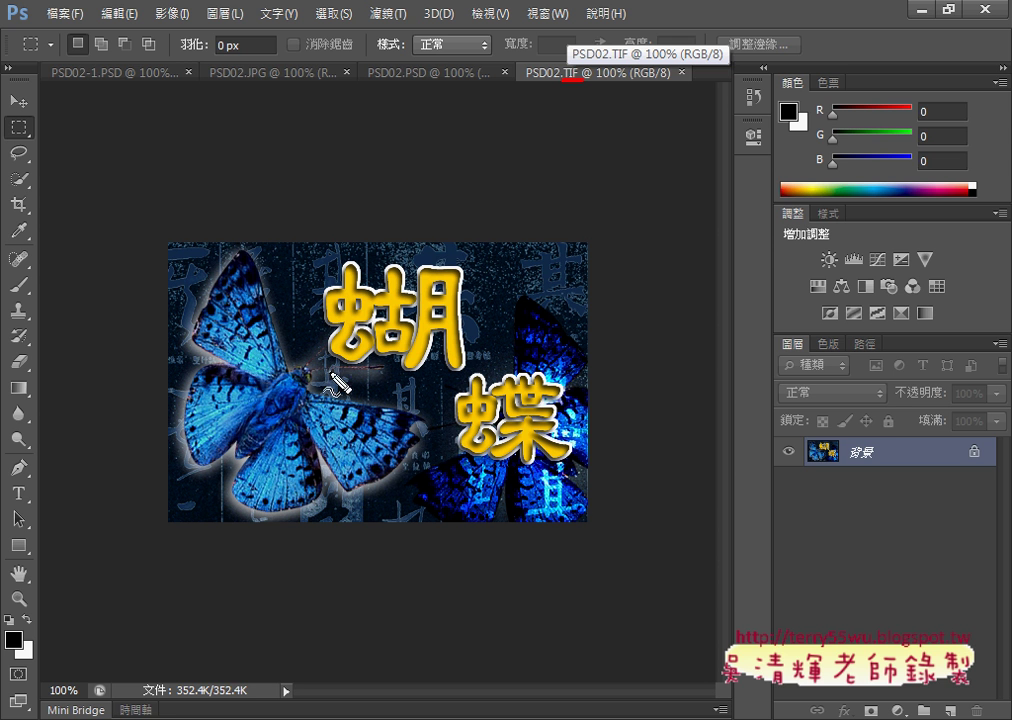
Step: Mark the butterflies and the 蝴蝶 calligraphy on PSD02.TIF, then bring up the TQC exam PDF
mouse_move(215, 514)
mouse_down()
mouse_move(153, 366)
mouse_move(280, 285)
mouse_move(361, 389)
mouse_move(350, 463)
mouse_move(210, 517)
mouse_up()
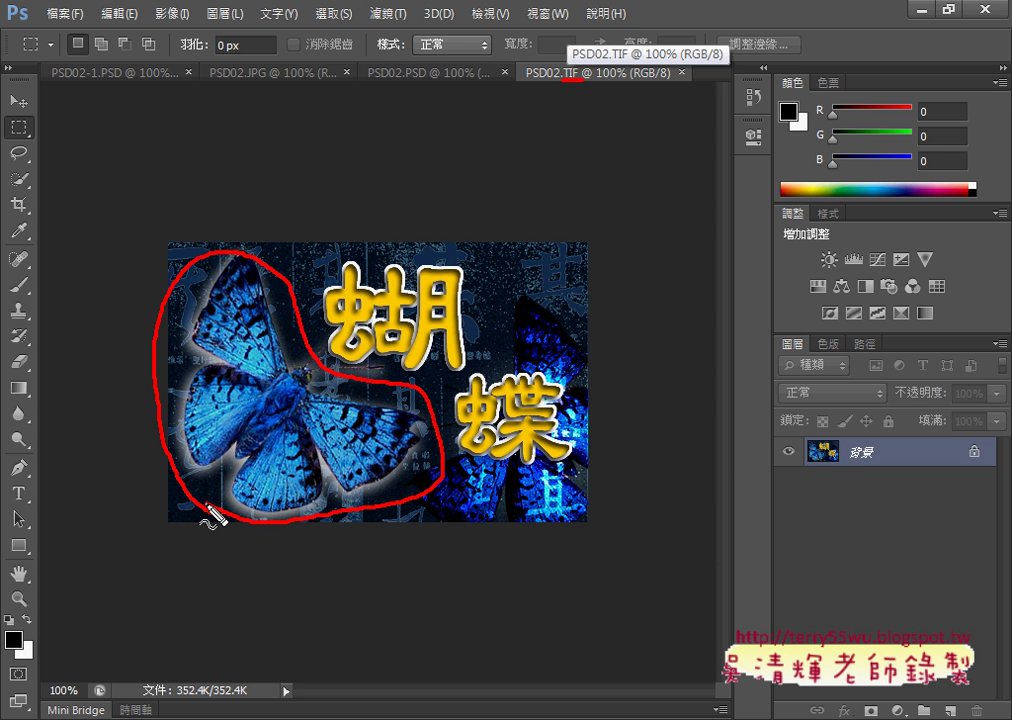
mouse_move(466, 548)
mouse_down()
mouse_move(456, 546)
mouse_move(420, 250)
mouse_move(536, 534)
mouse_up()
drag(306, 324, 496, 474)
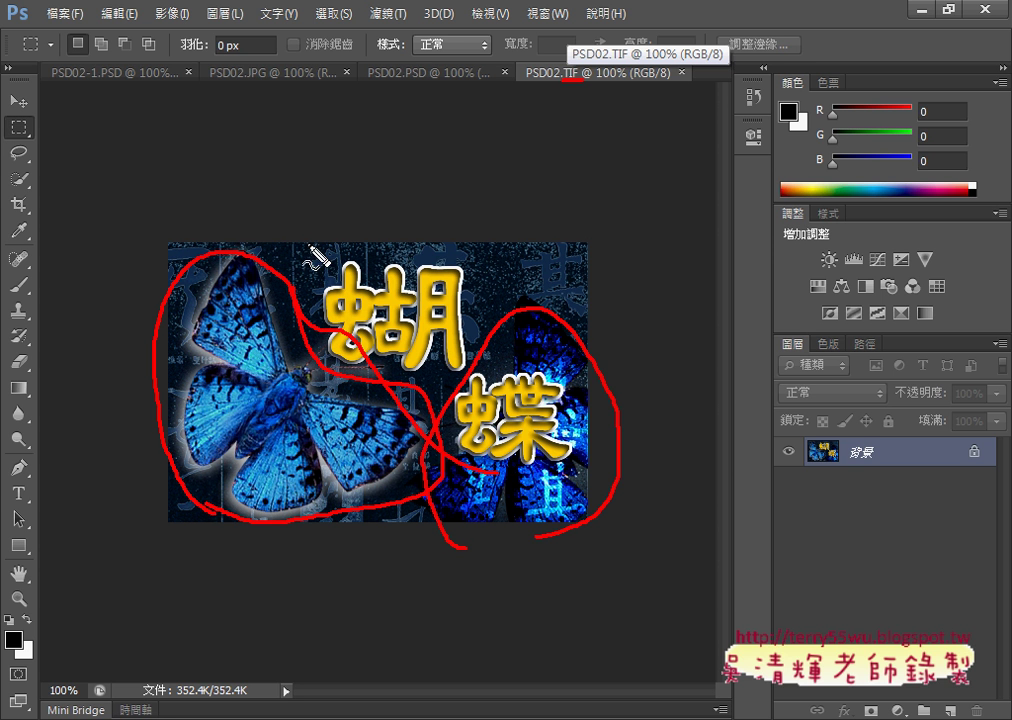
mouse_move(308, 260)
mouse_down()
mouse_move(446, 278)
mouse_move(492, 482)
mouse_up()
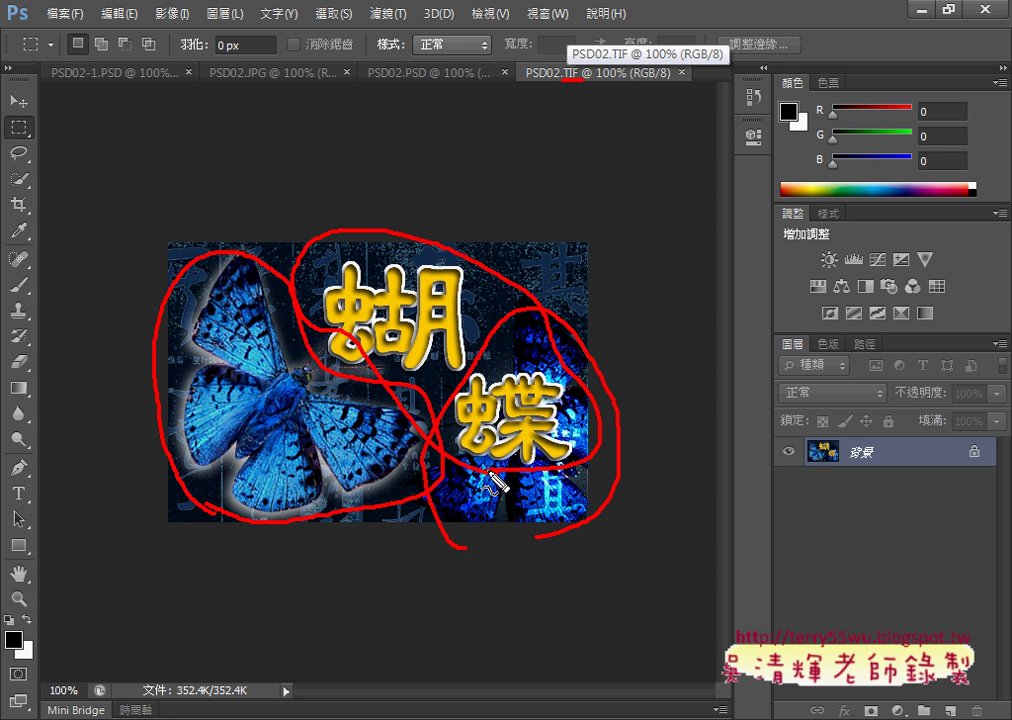
key(Escape)
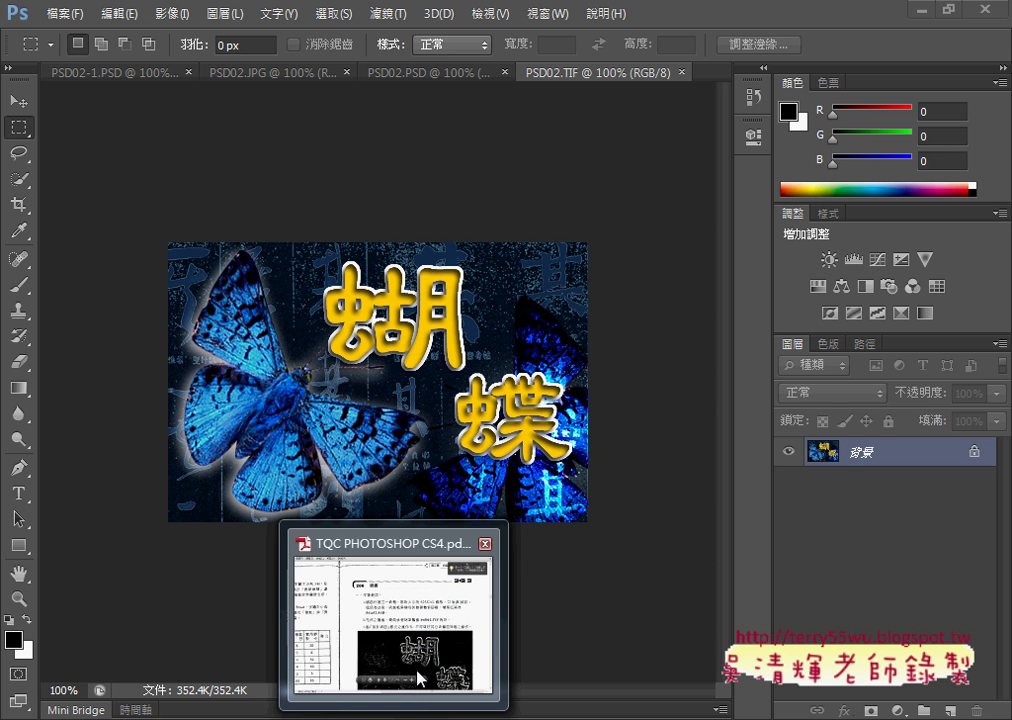
click(418, 678)
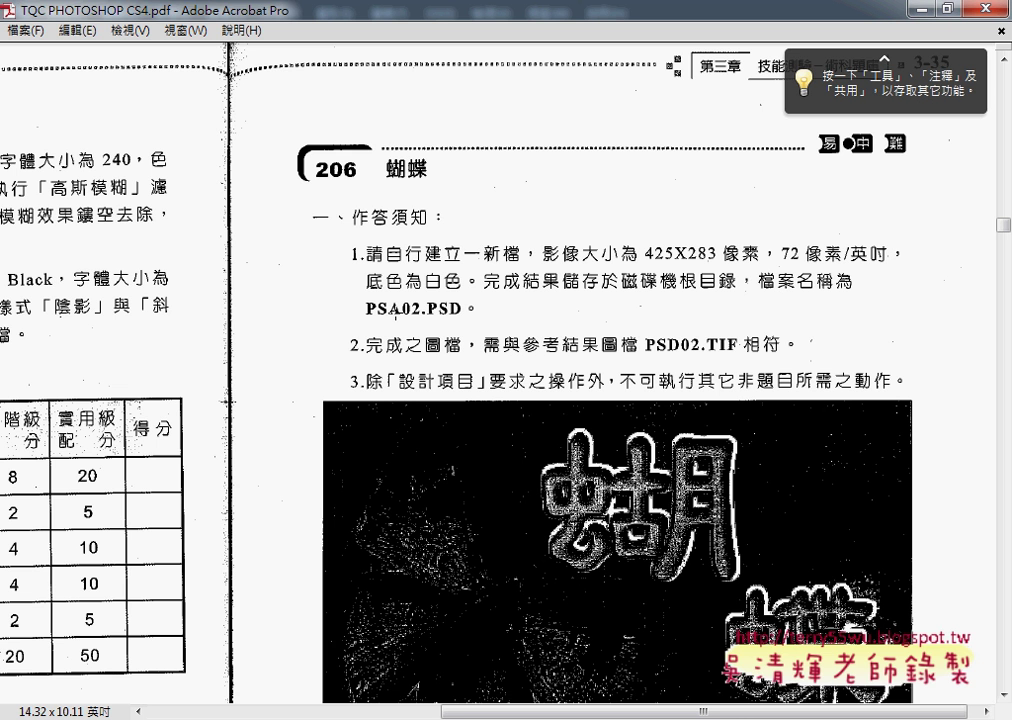
Step: Mark task 206 and the PSA02.PSD file name in the PDF, then return to Photoshop
drag(366, 308, 459, 308)
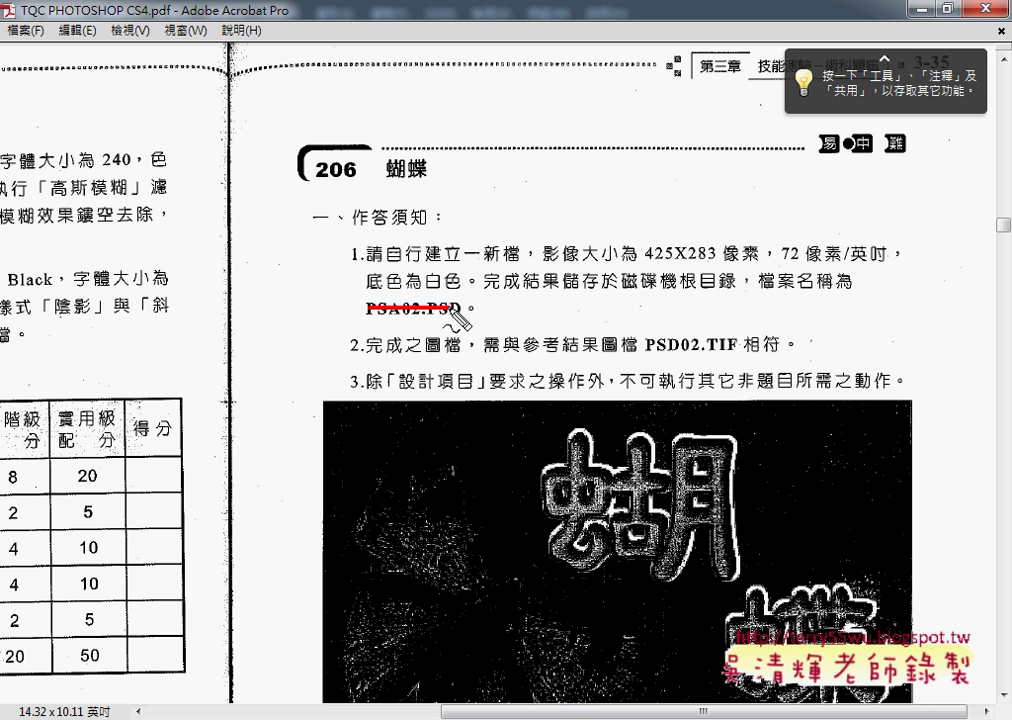
drag(322, 162, 331, 184)
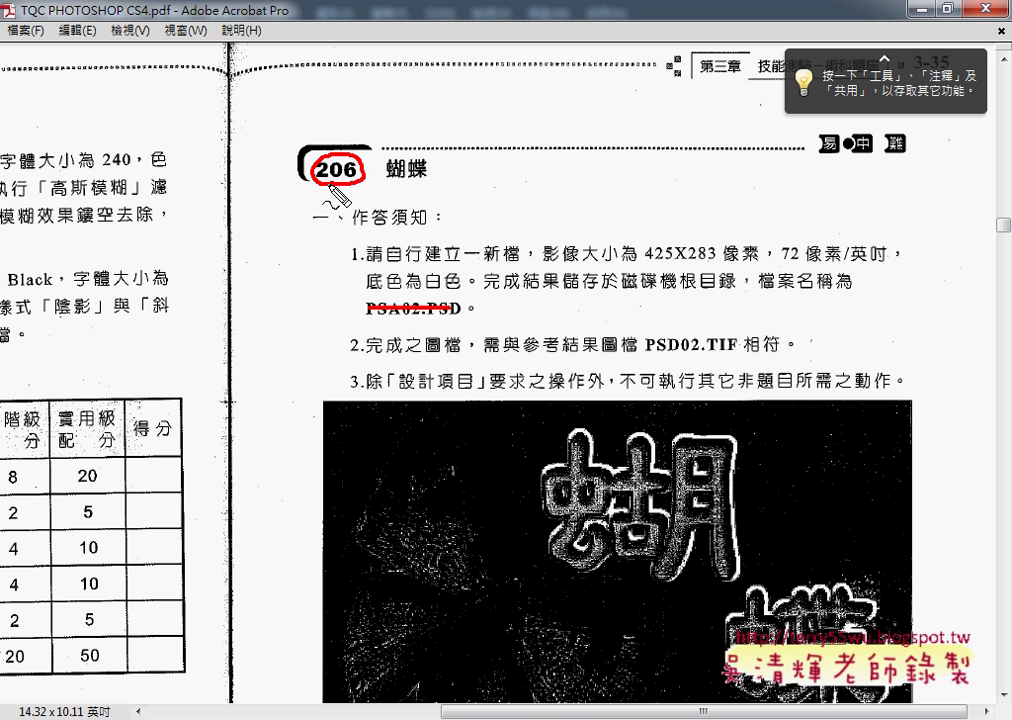
key(Escape)
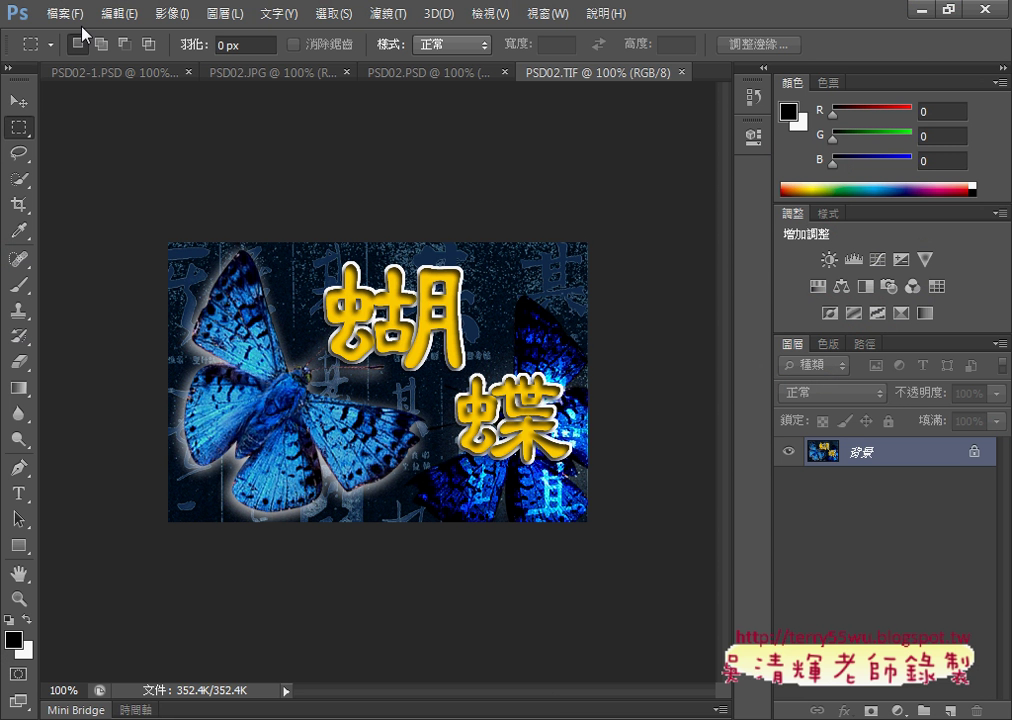
click(66, 14)
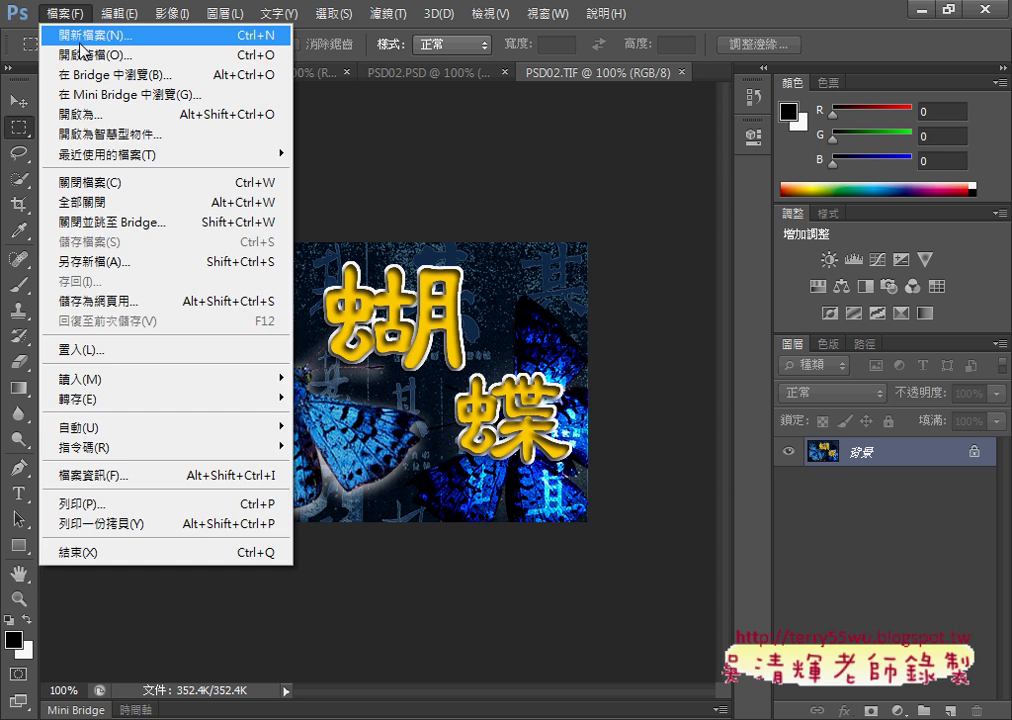
Step: Start a new document named 206, measured in pixels, with width 425
key(Escape)
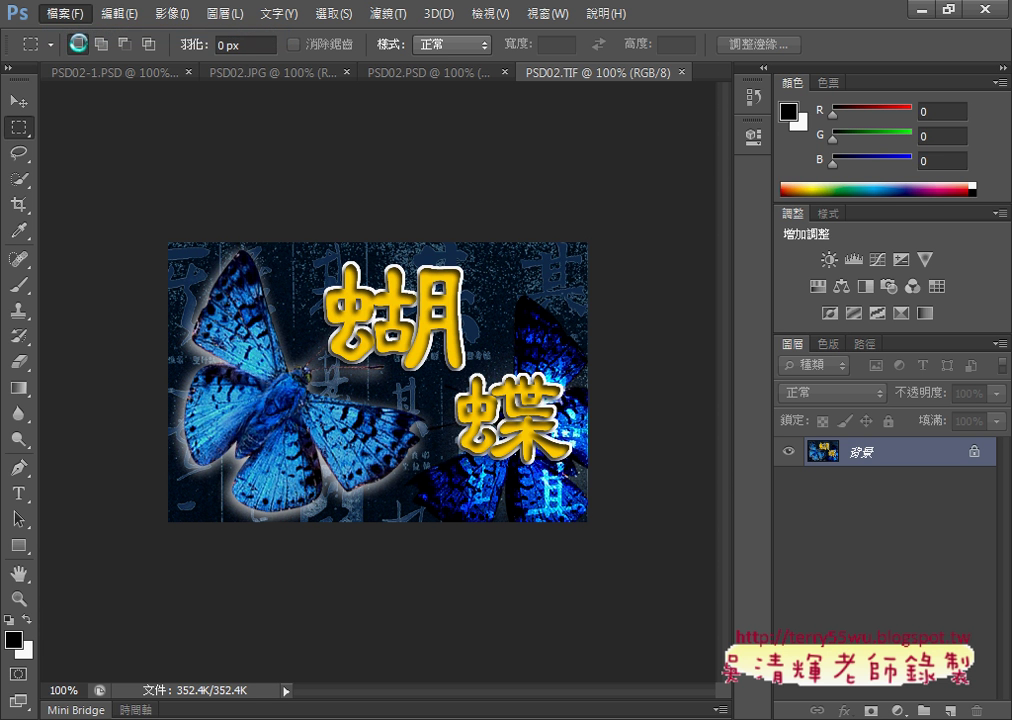
key(ctrl+n)
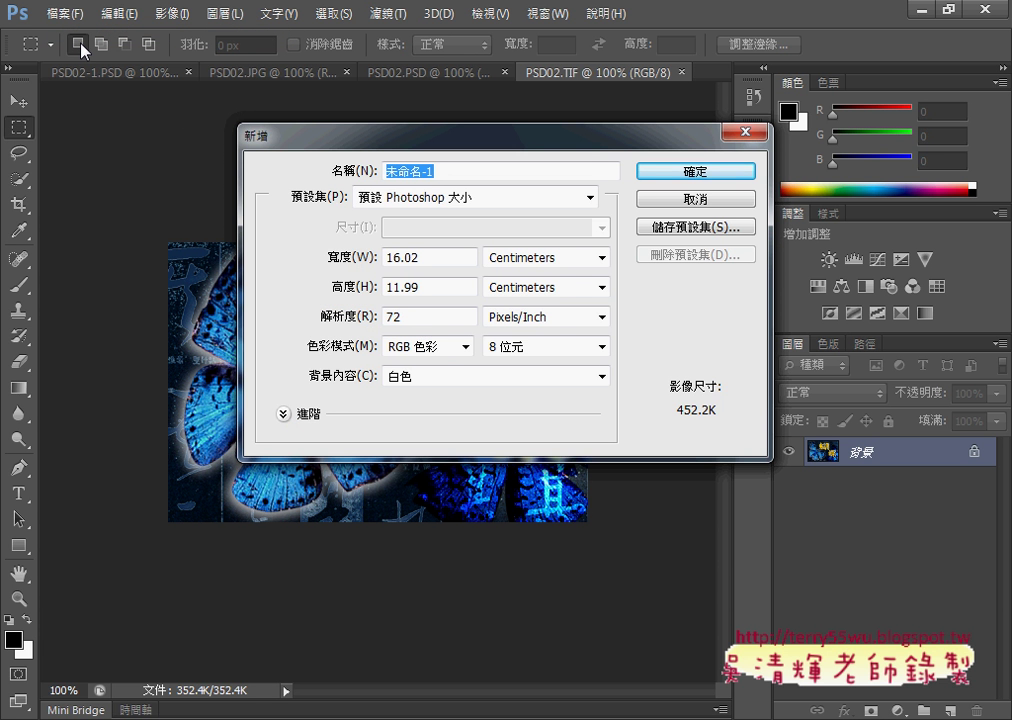
text(206)
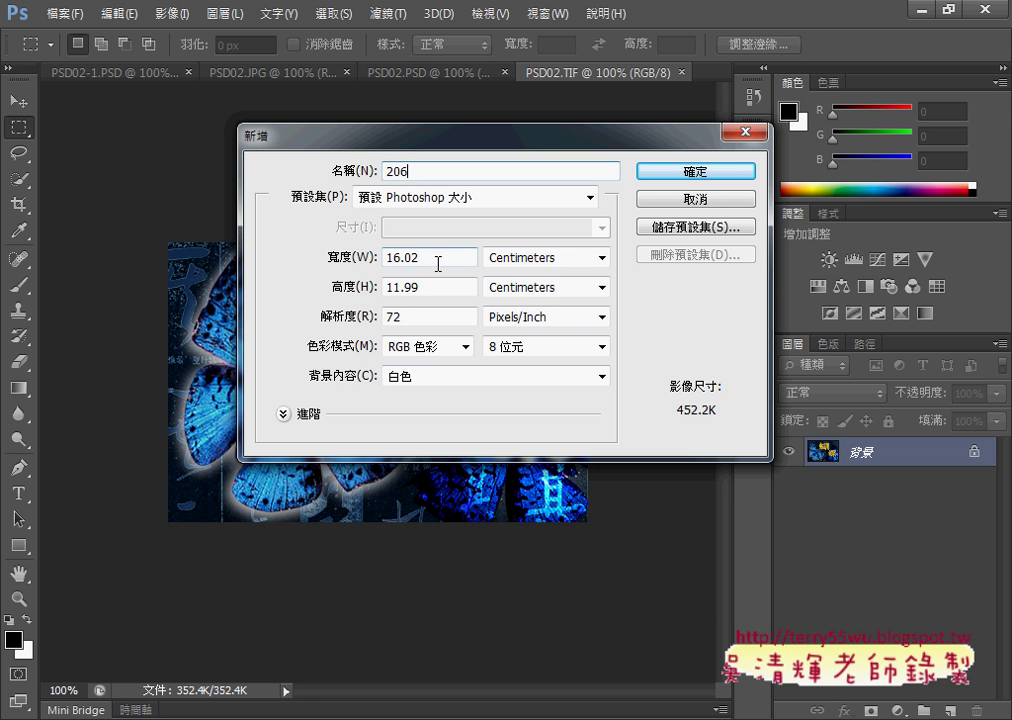
click(551, 260)
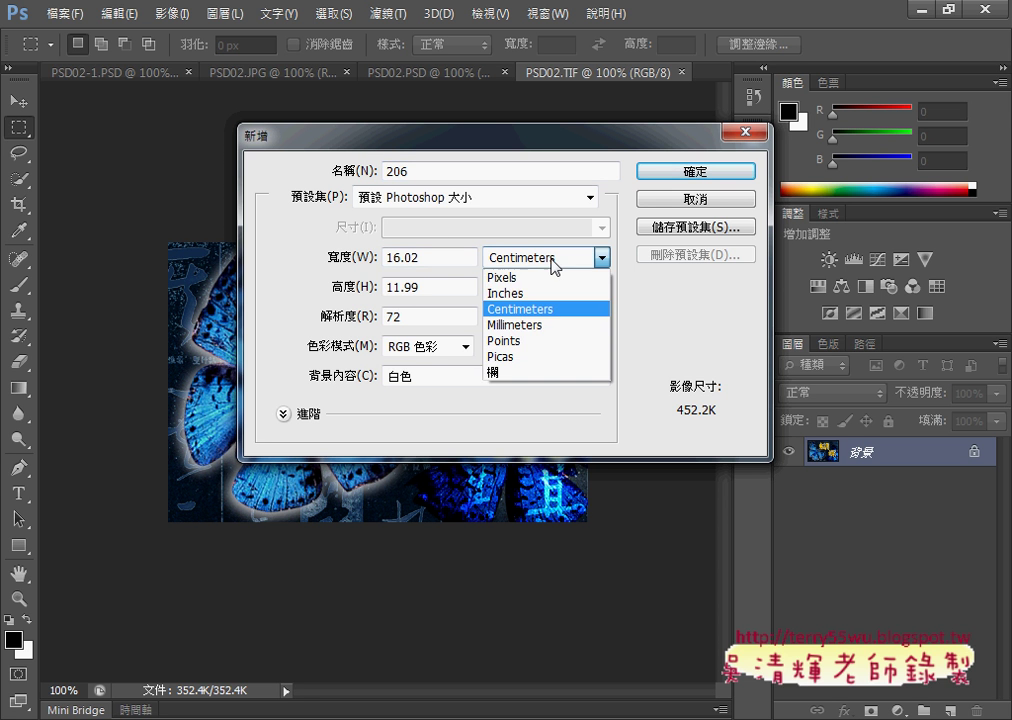
click(513, 285)
click(355, 267)
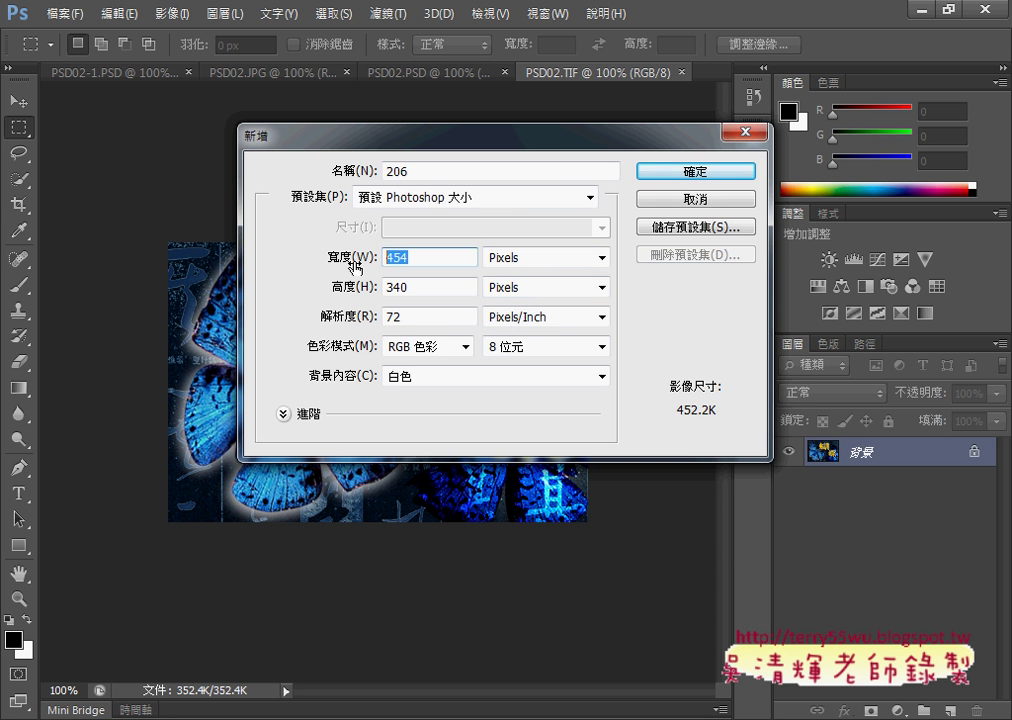
text(2)
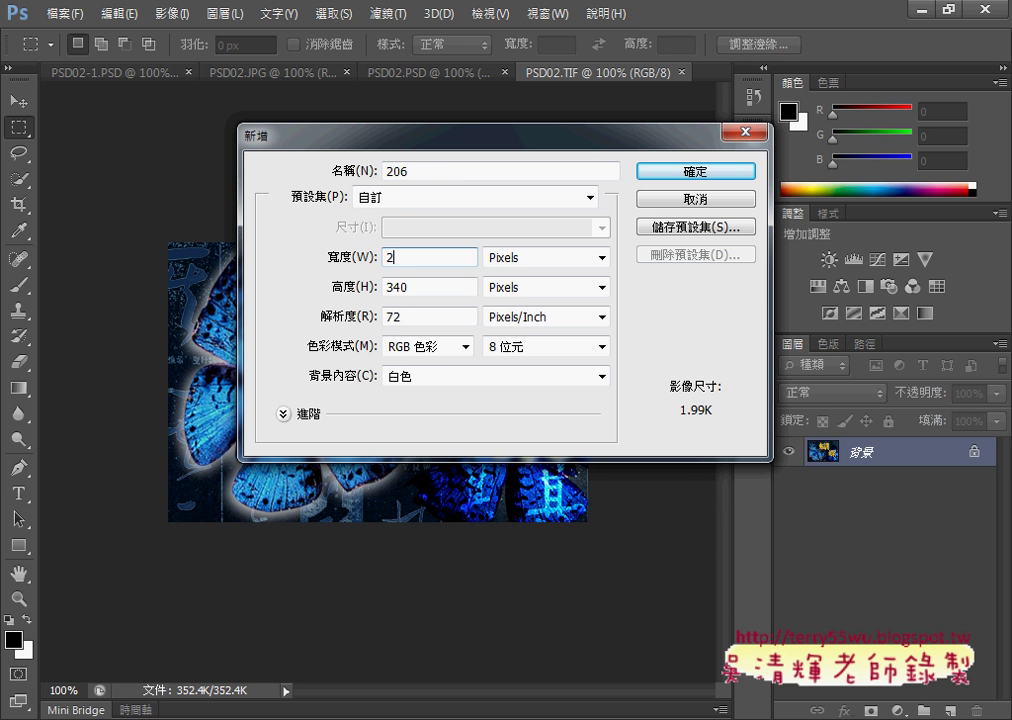
key(BackSpace)
text(425)
key(Tab)
Step: Set its height to 283 and RGB color mode, then create the document
click(397, 287)
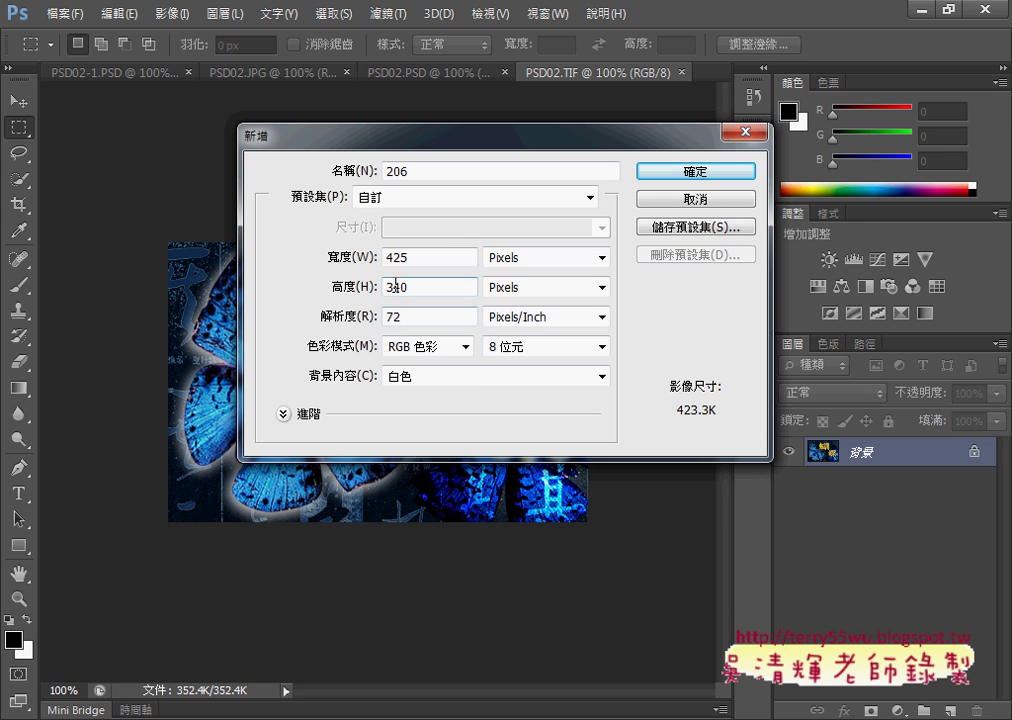
double_click(397, 287)
text(283)
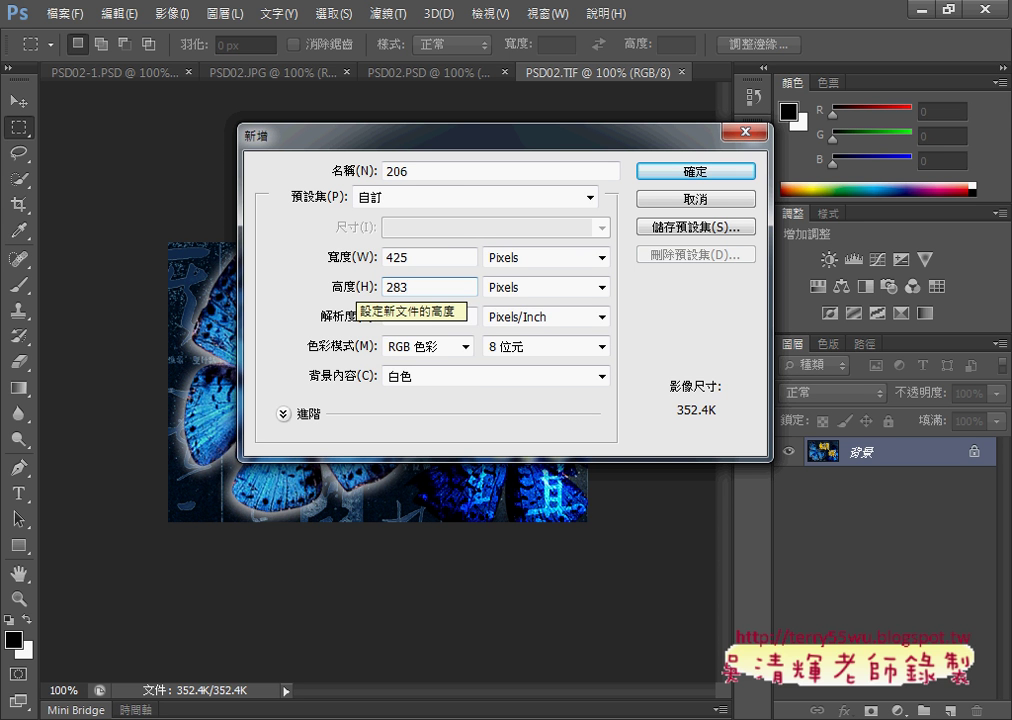
click(417, 350)
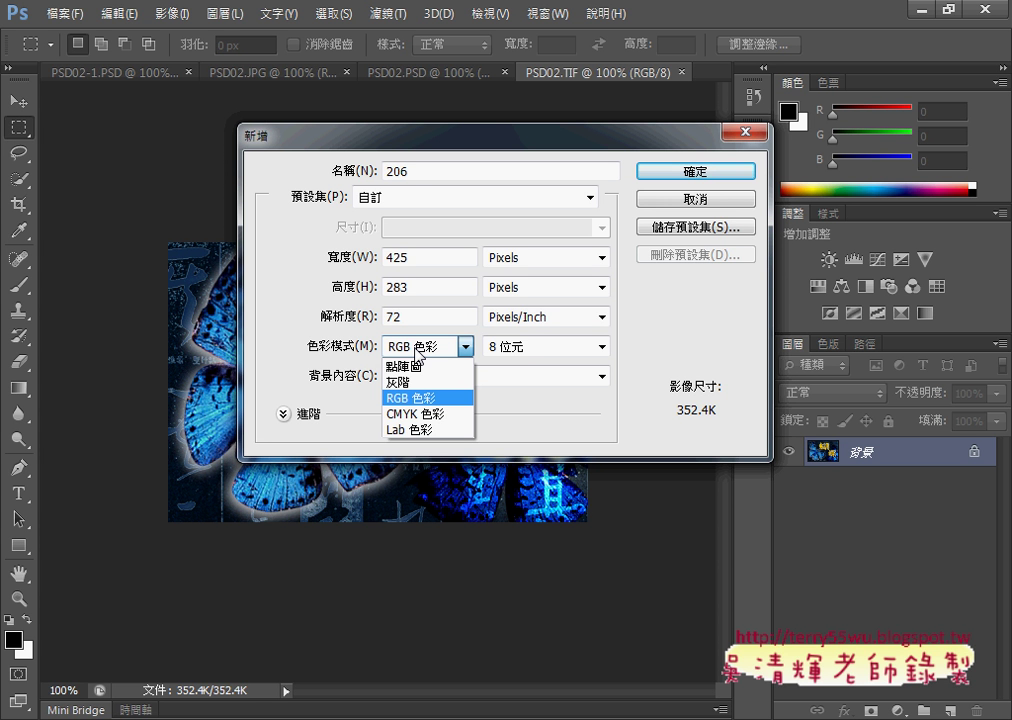
click(430, 398)
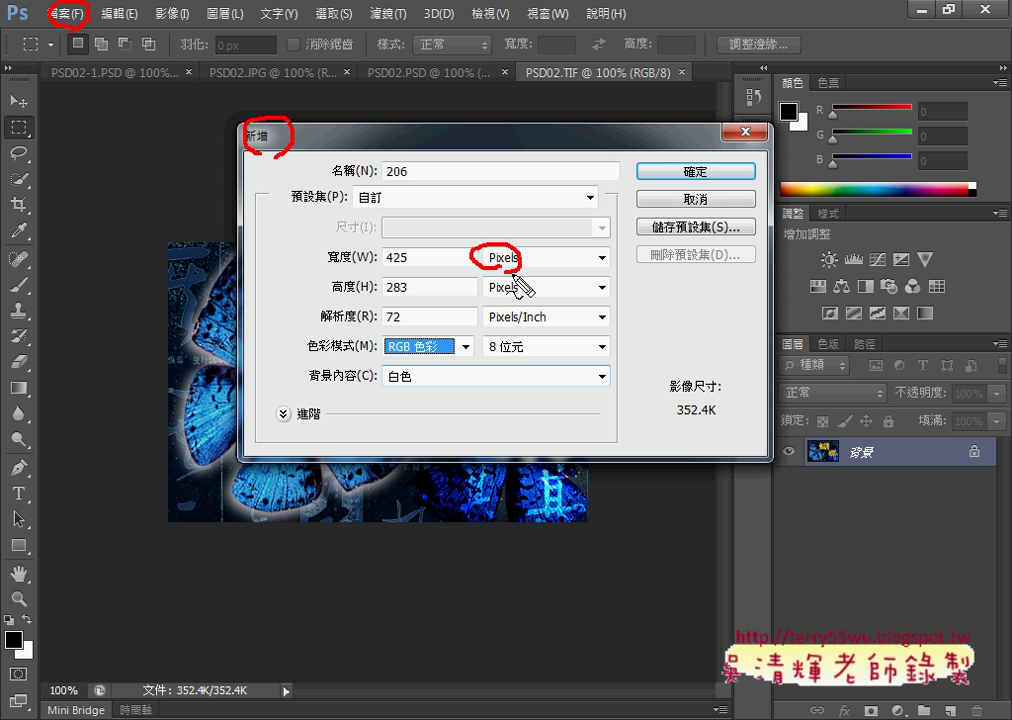
key(Escape)
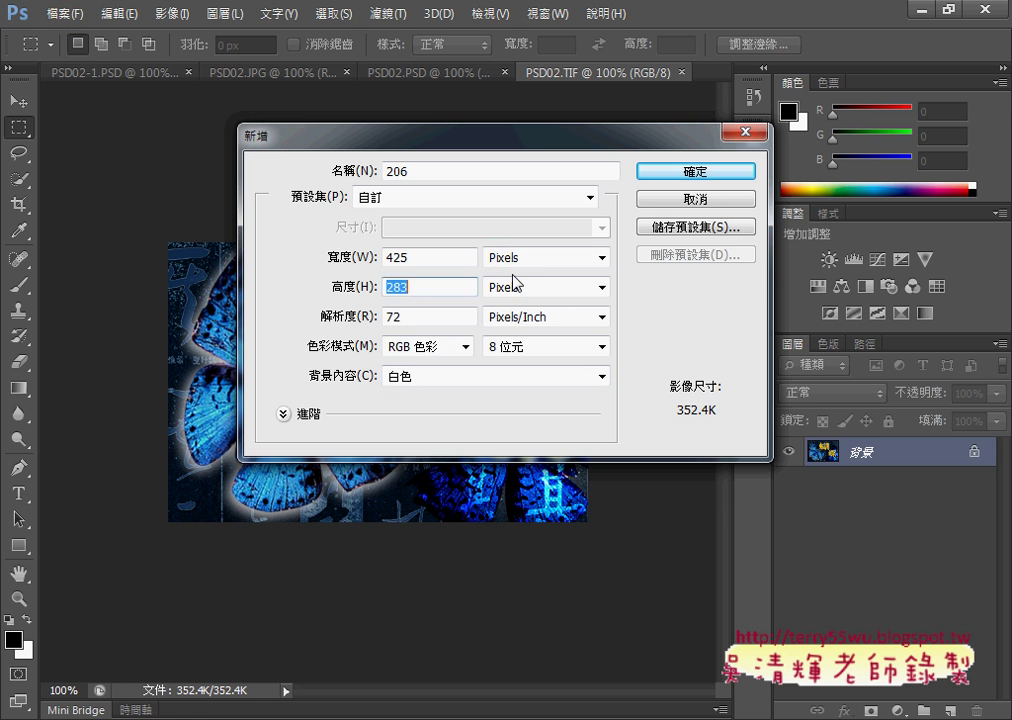
click(696, 172)
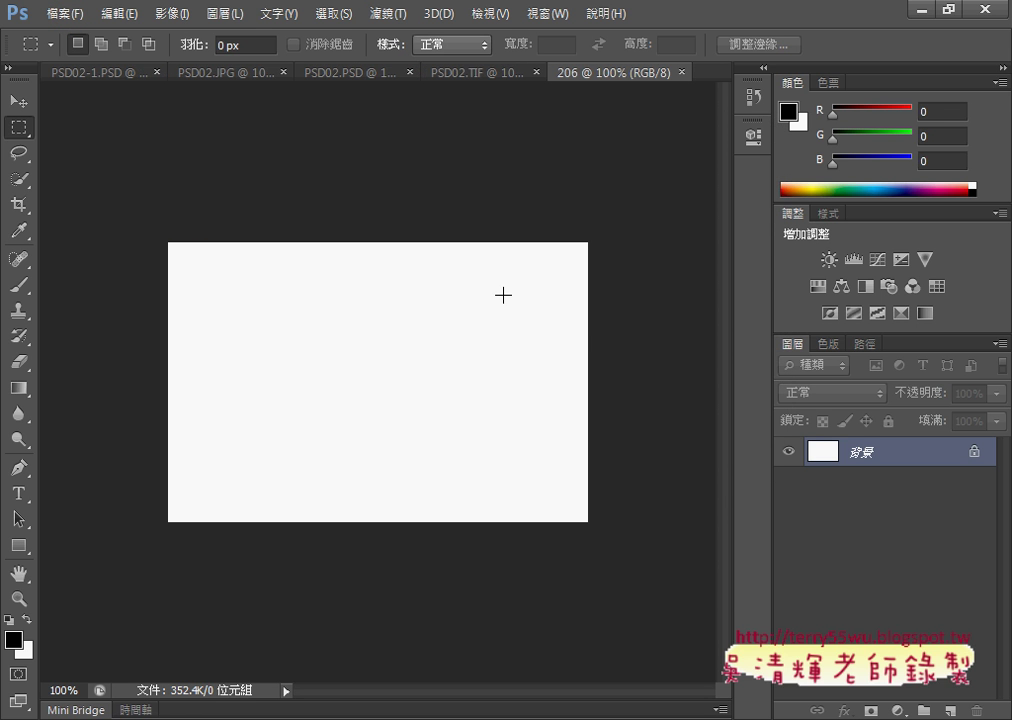
key(alt+Tab)
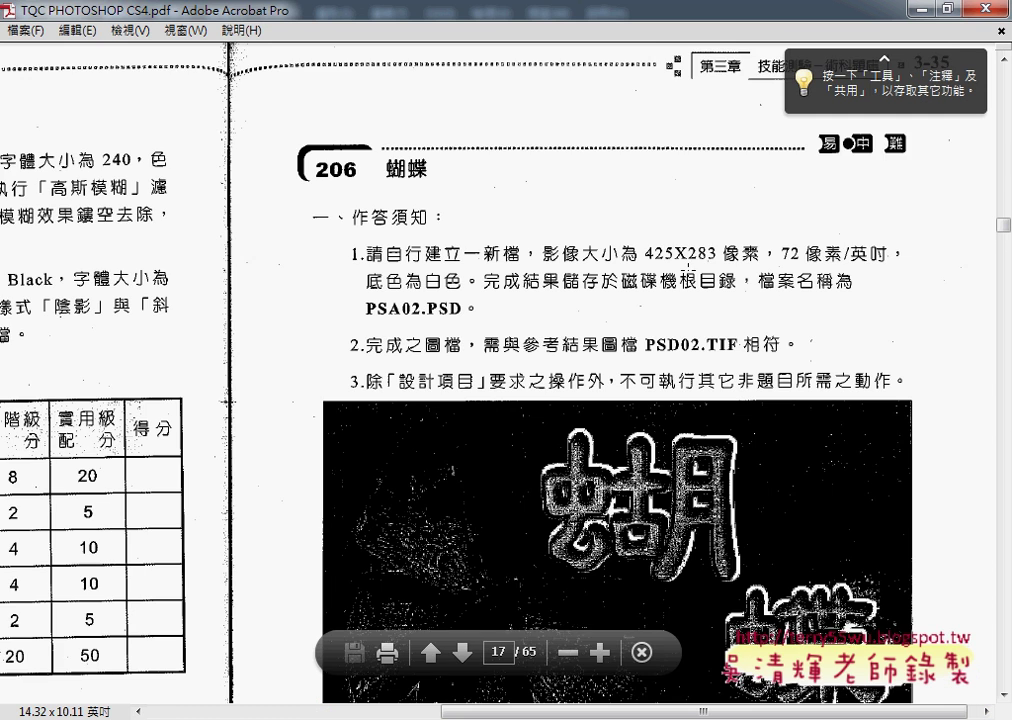
scroll(744, 264, down, 1)
scroll(744, 264, down, 2)
scroll(744, 264, down, 2)
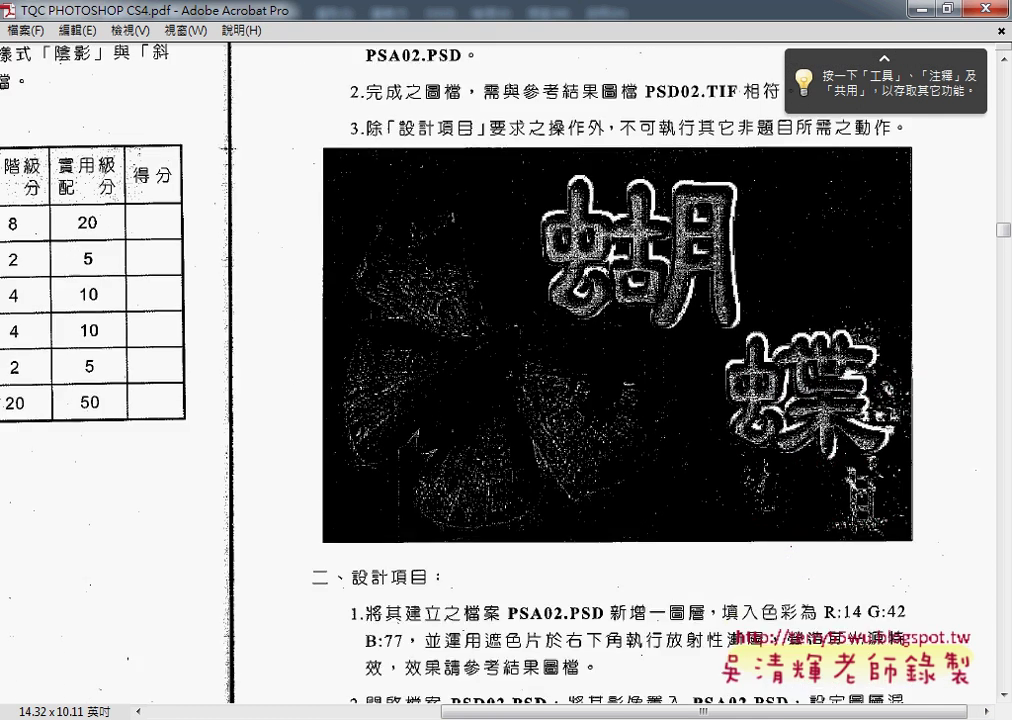
scroll(684, 273, down, 3)
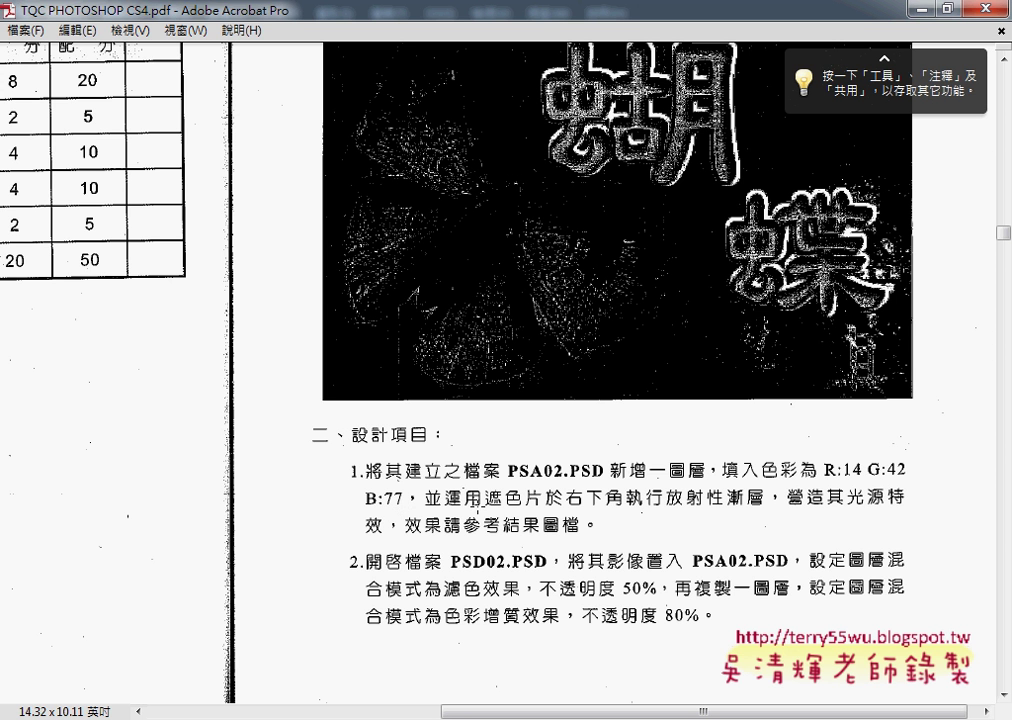
drag(494, 507, 533, 508)
drag(668, 508, 762, 508)
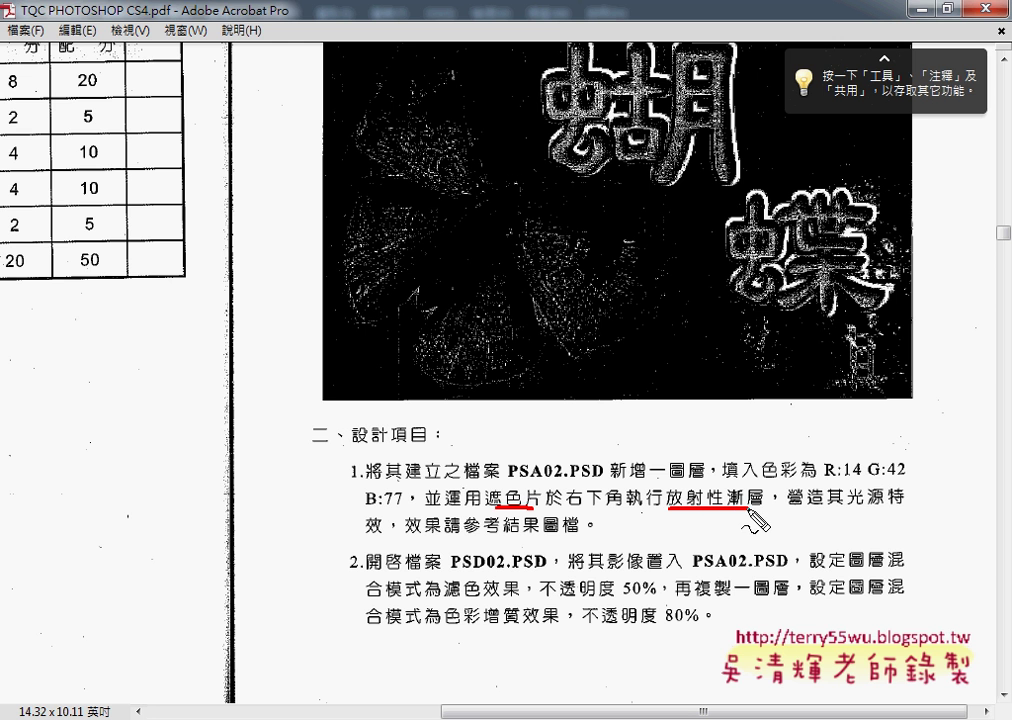
drag(835, 507, 900, 507)
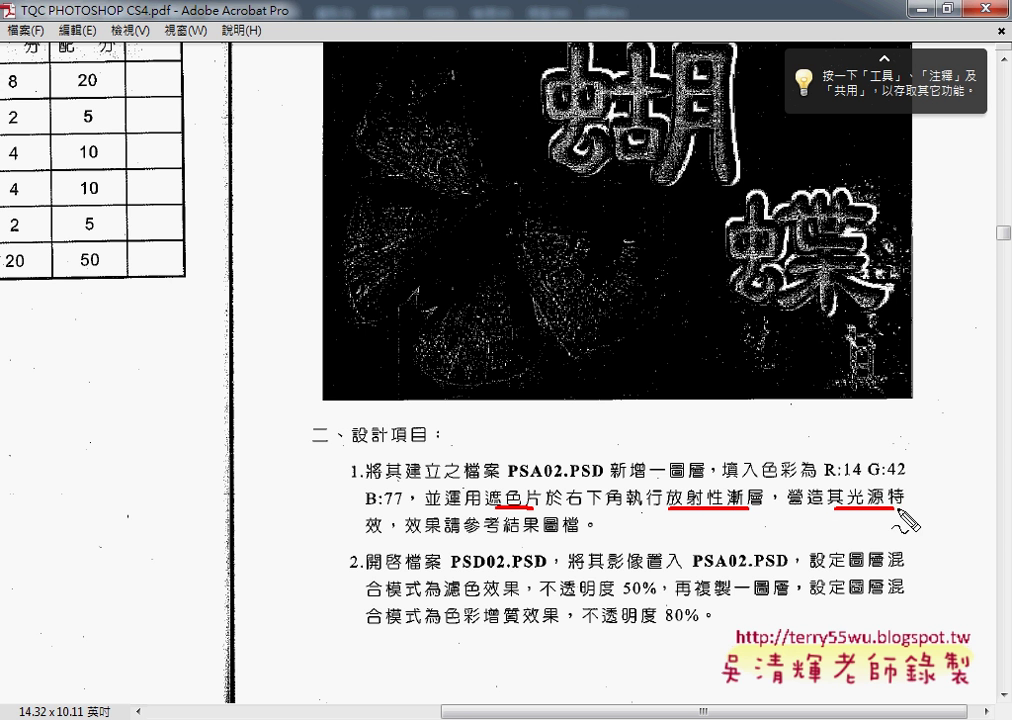
drag(366, 537, 391, 536)
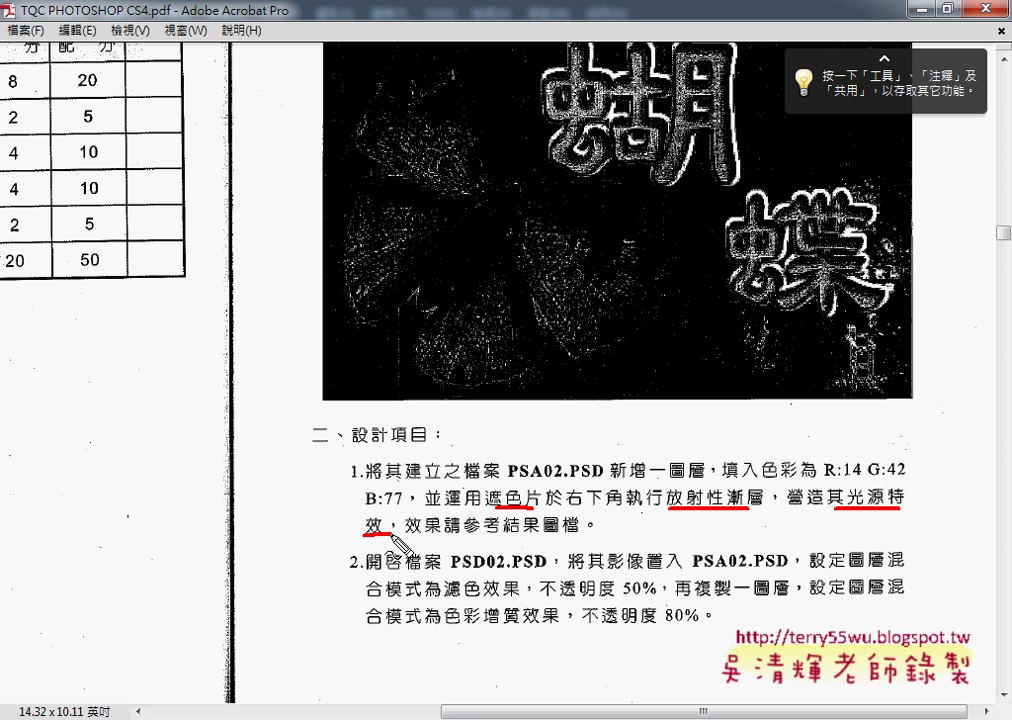
key(Escape)
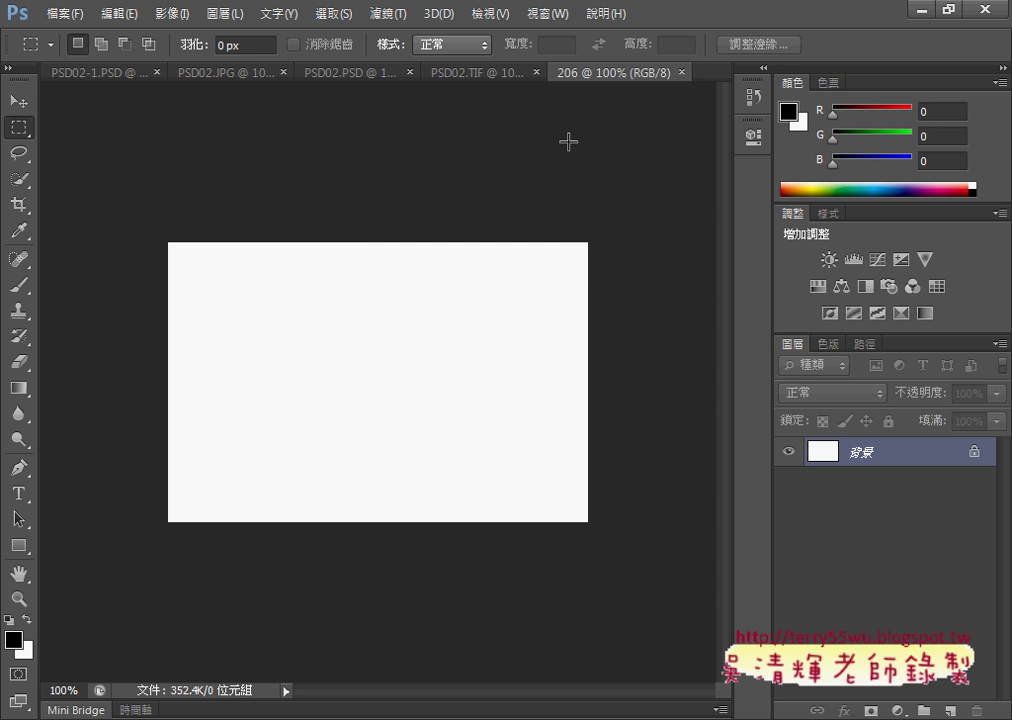
click(458, 73)
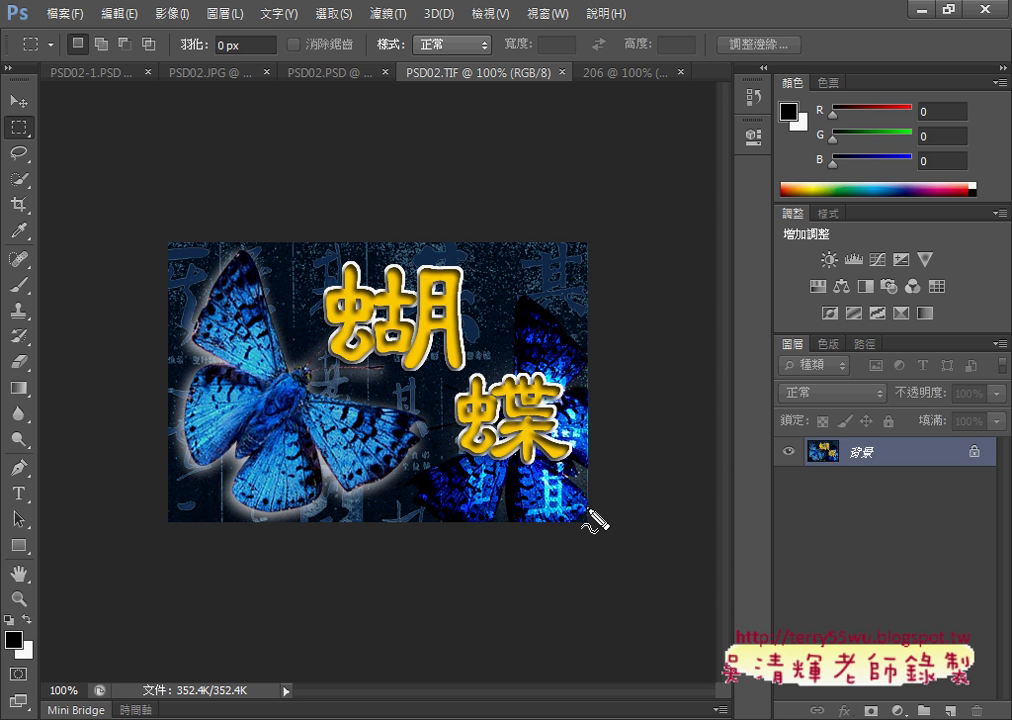
mouse_move(612, 545)
mouse_down()
mouse_move(558, 495)
mouse_move(600, 488)
mouse_up()
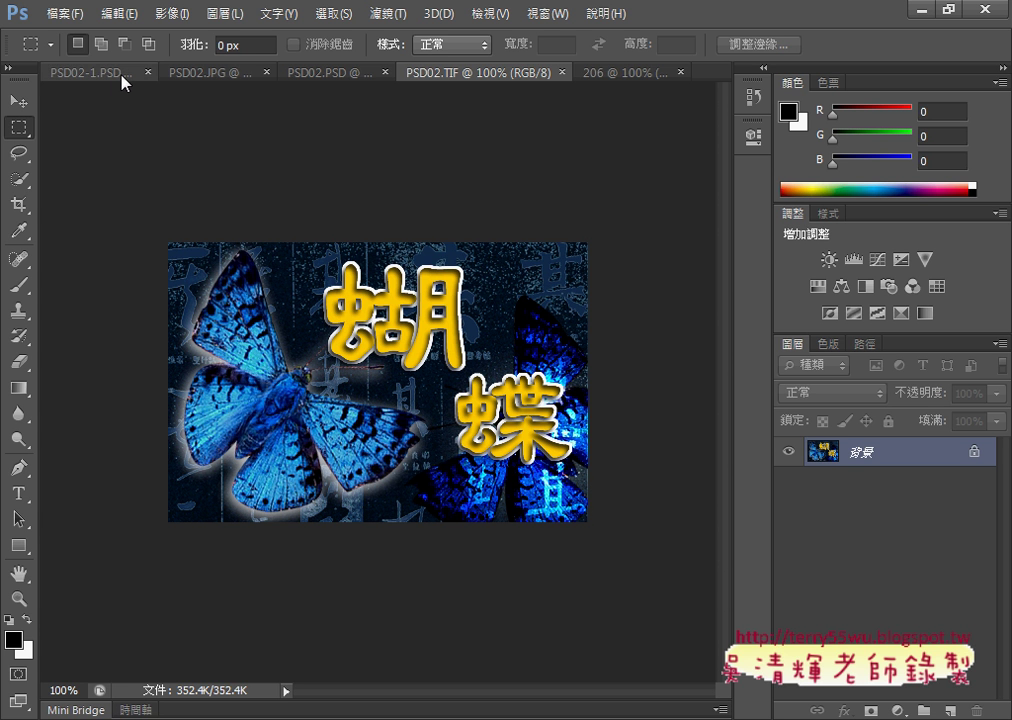
click(612, 73)
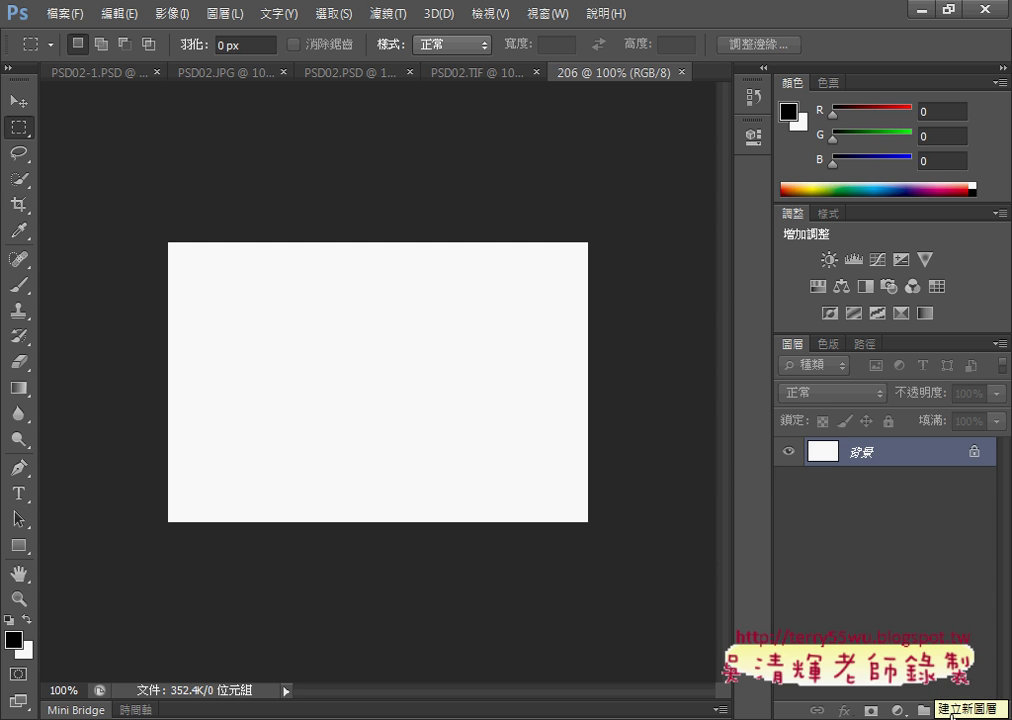
Step: Add 圖層 1 above the Background and attach a layer mask to it
click(951, 711)
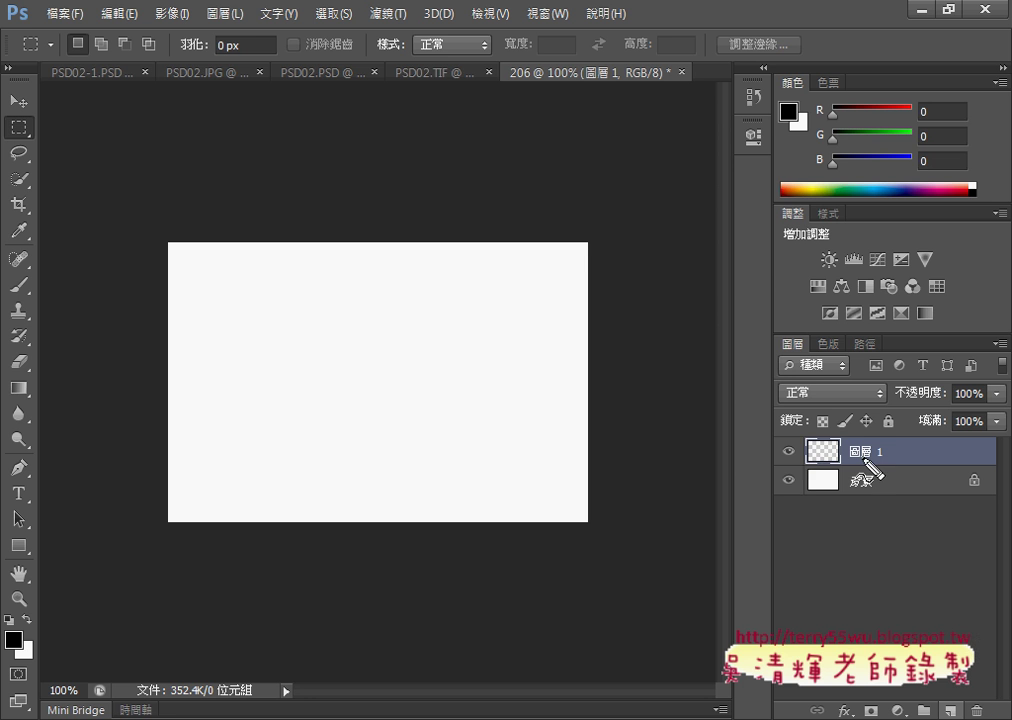
mouse_move(865, 455)
mouse_down()
mouse_move(803, 463)
mouse_move(904, 458)
mouse_up()
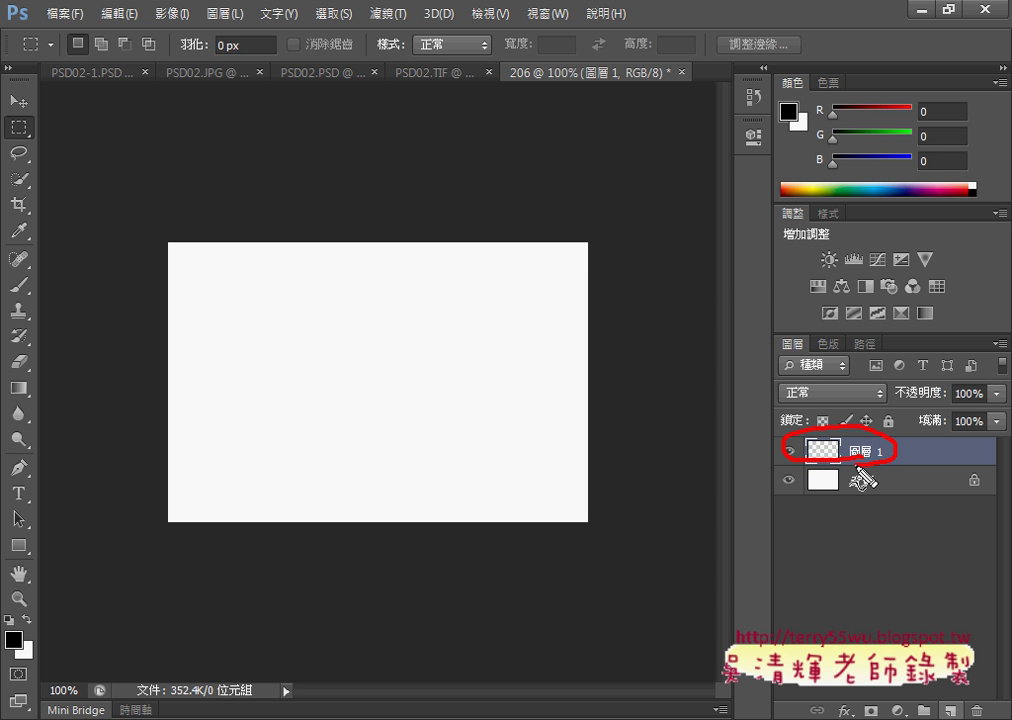
key(Escape)
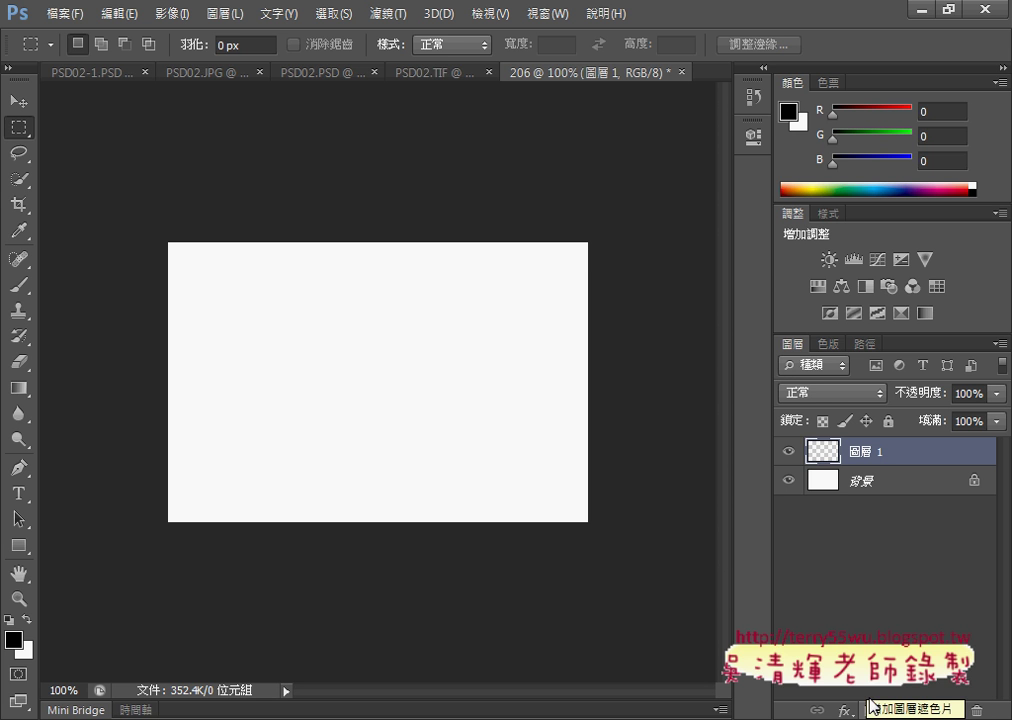
click(871, 711)
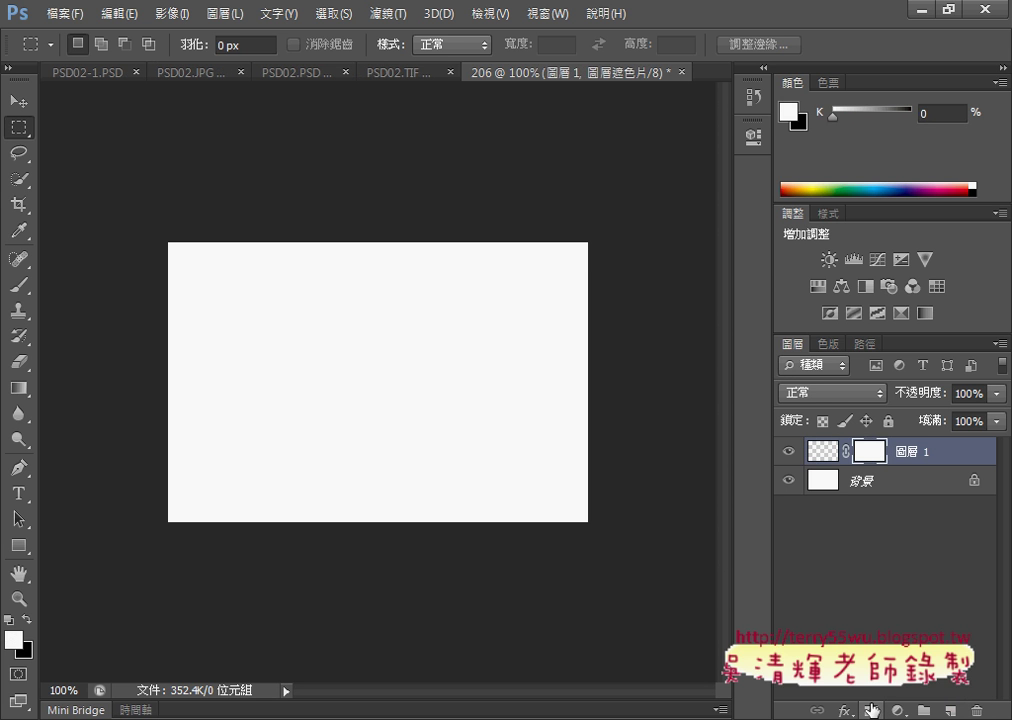
Step: Target 圖層 1's pixels and check the R:14 G:42 B:77 fill in the exam PDF
click(888, 453)
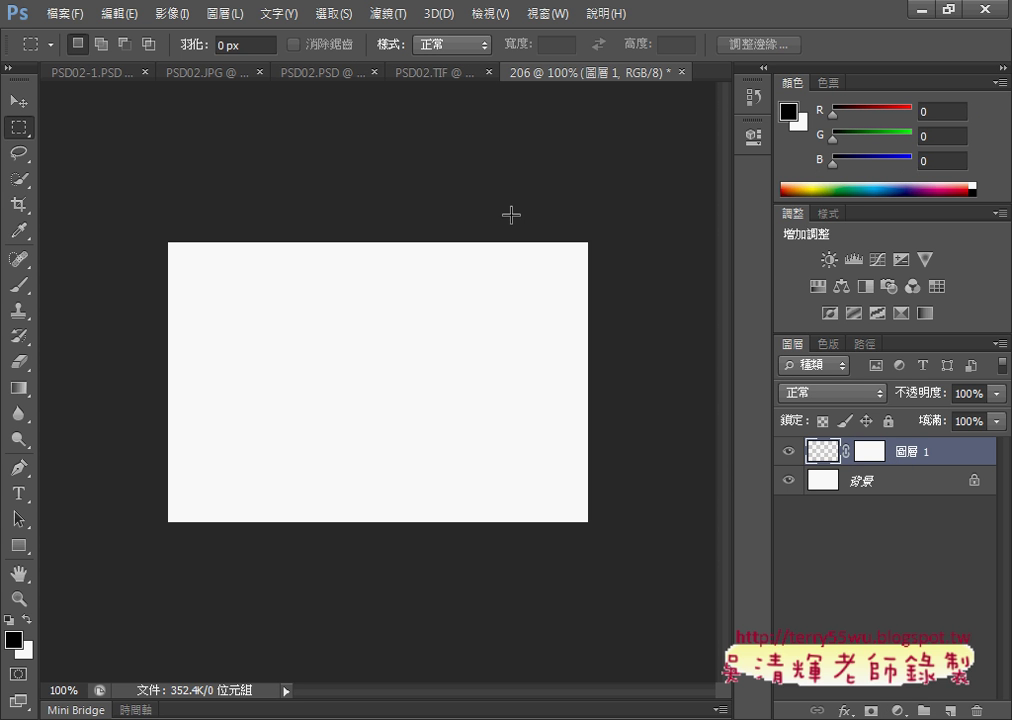
key(alt+Tab)
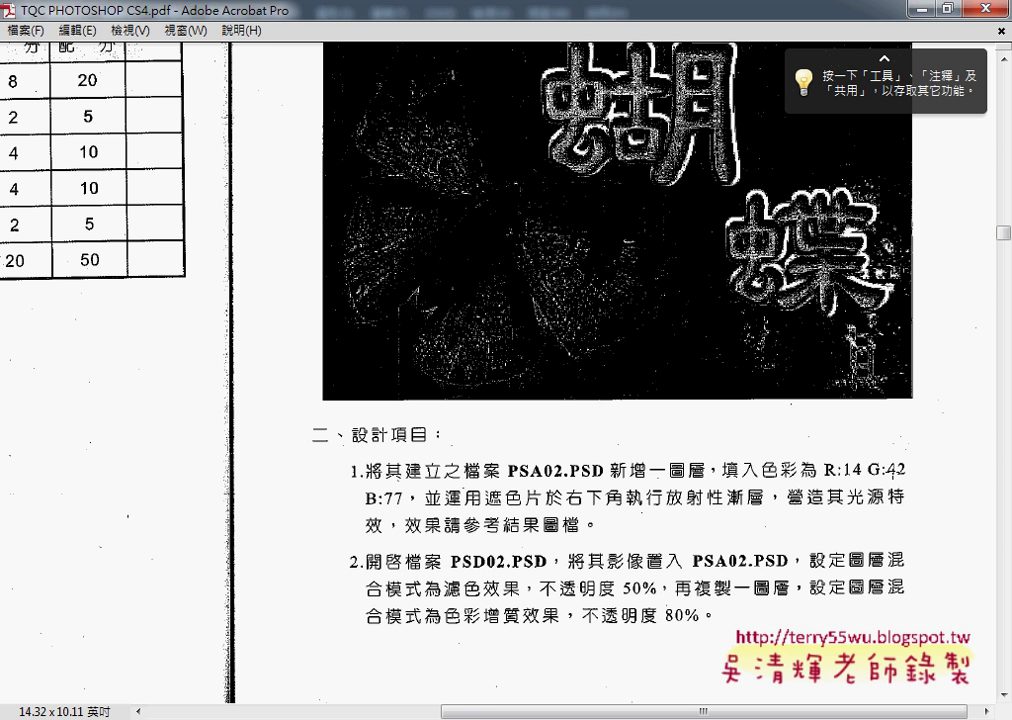
Step: Minimise the PDF and check 圖層 1's mask and layer thumbnails back in Photoshop
click(928, 10)
click(870, 451)
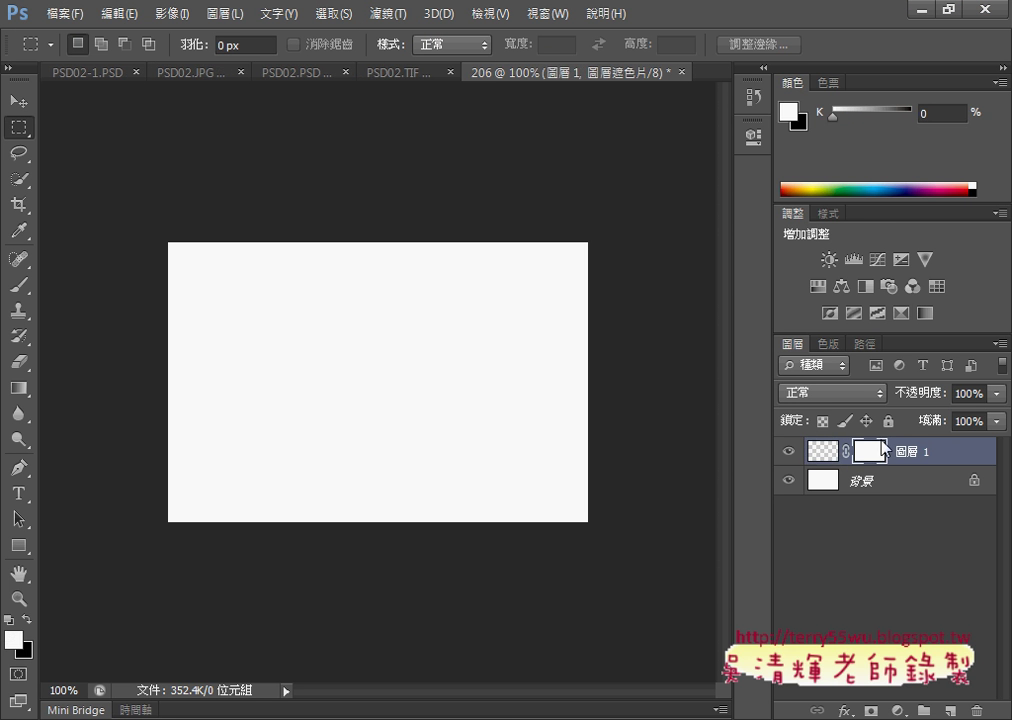
click(822, 451)
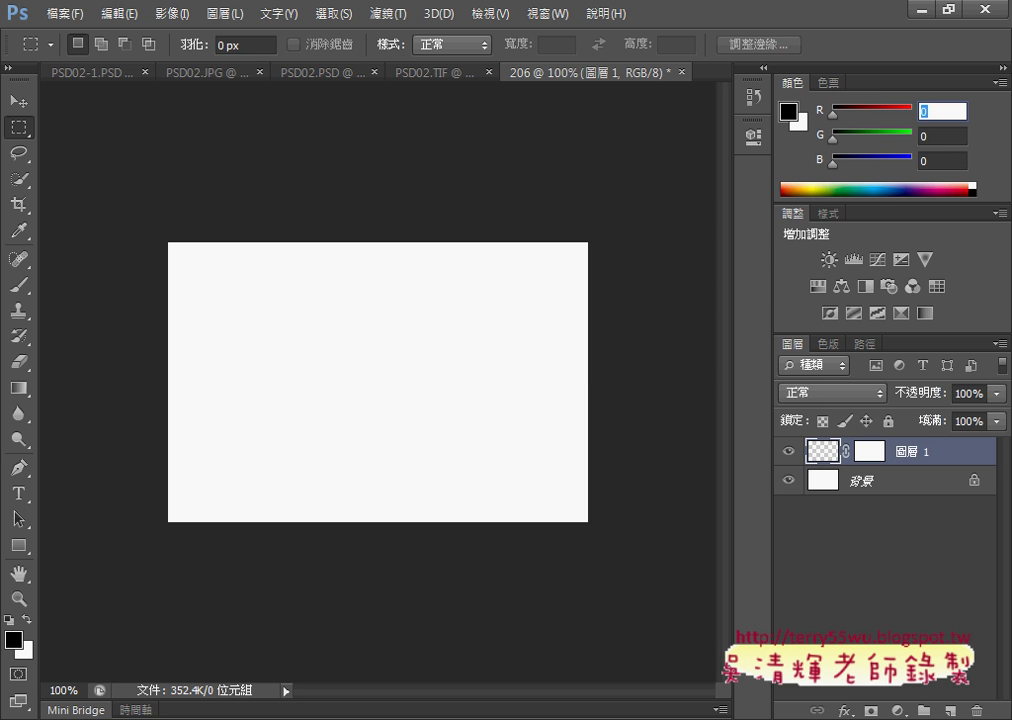
key(alt+Tab)
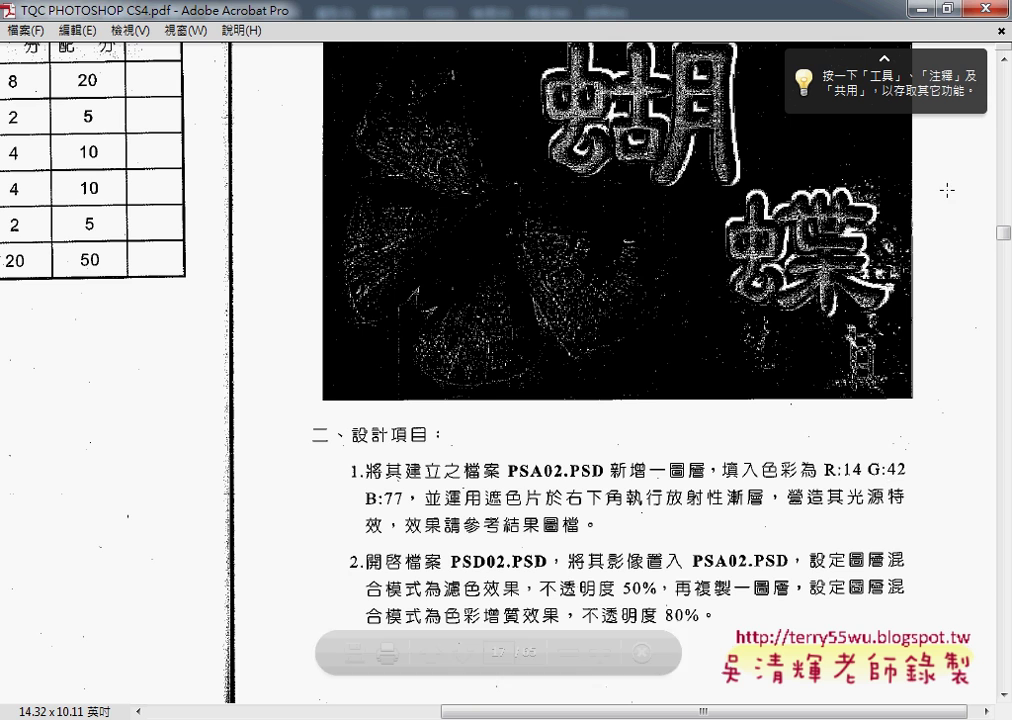
click(918, 9)
Step: Enter R 14, G 42, B 77 for the foreground colour in the Color panel
click(922, 112)
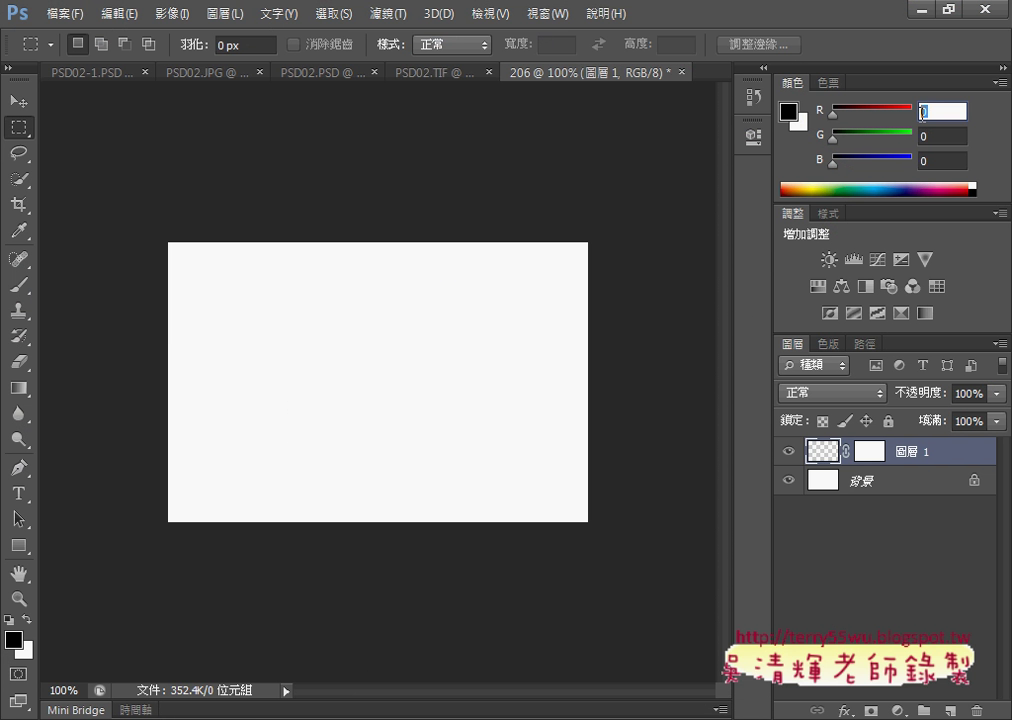
text(14)
key(Tab)
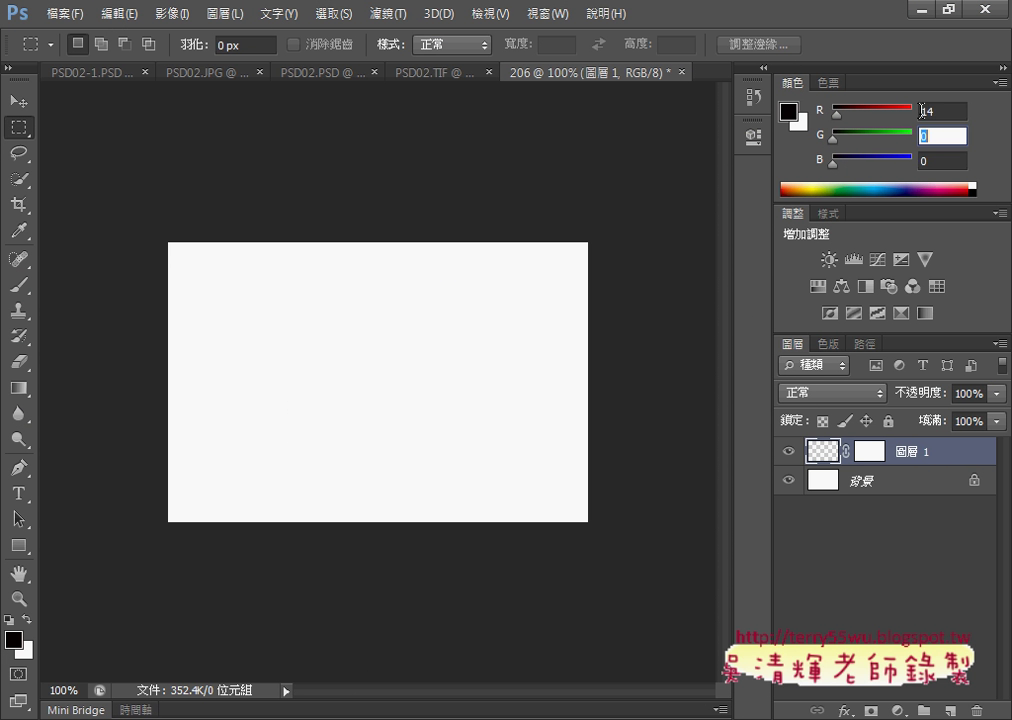
text(4)
text(2)
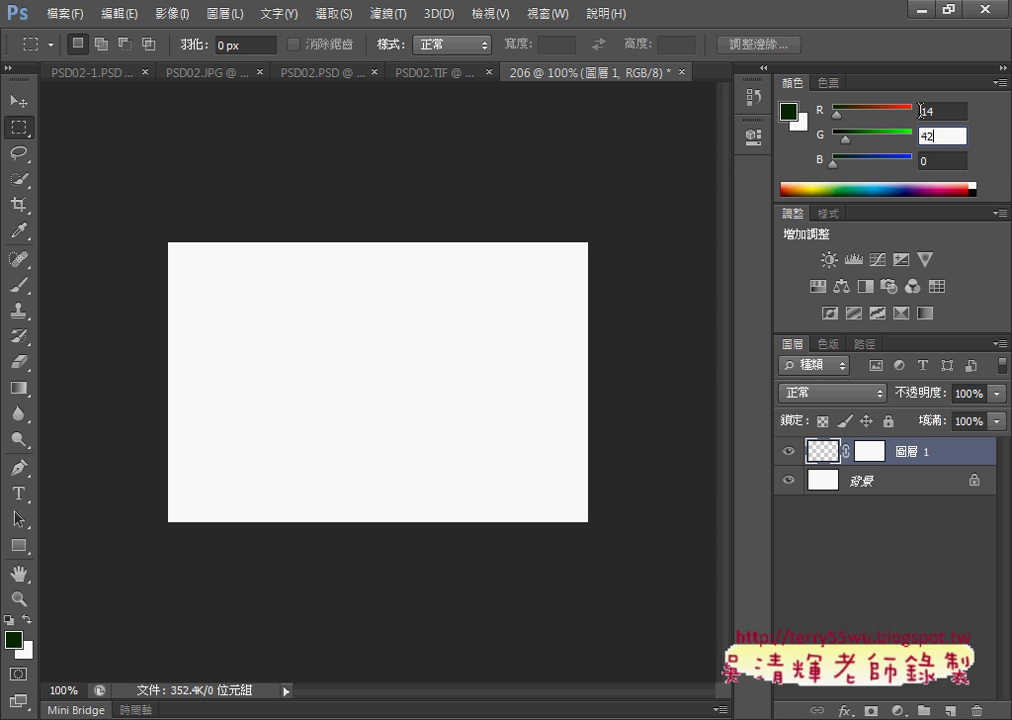
key(Tab)
text(77)
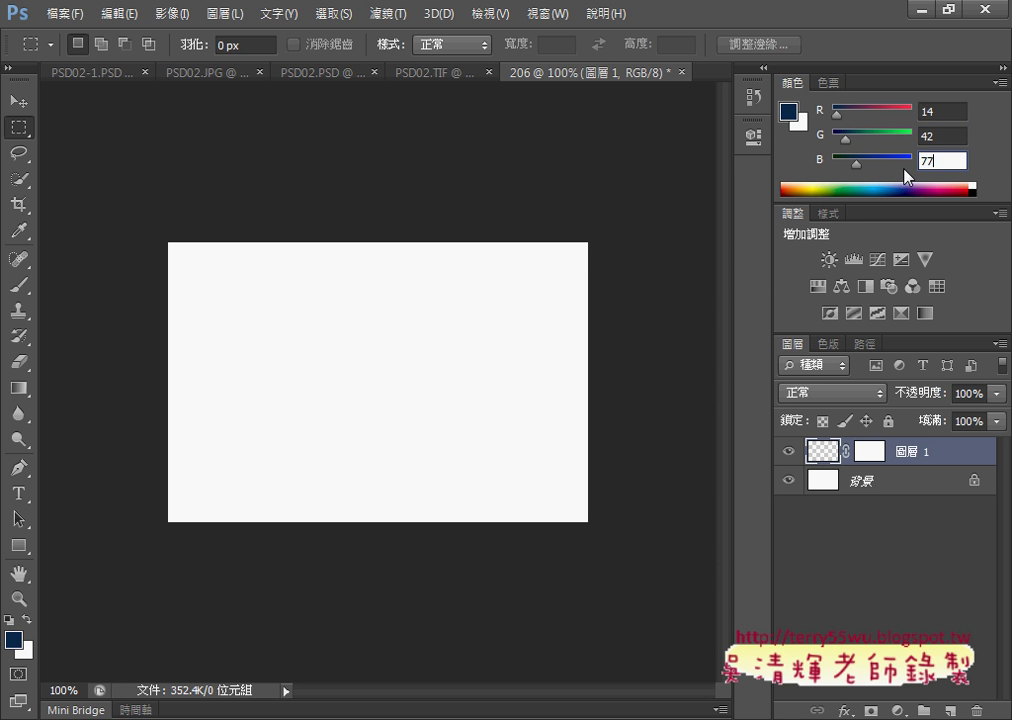
Step: Switch between 圖層 1's mask and layer thumbnails, ending with its pixels targeted
click(856, 457)
click(825, 457)
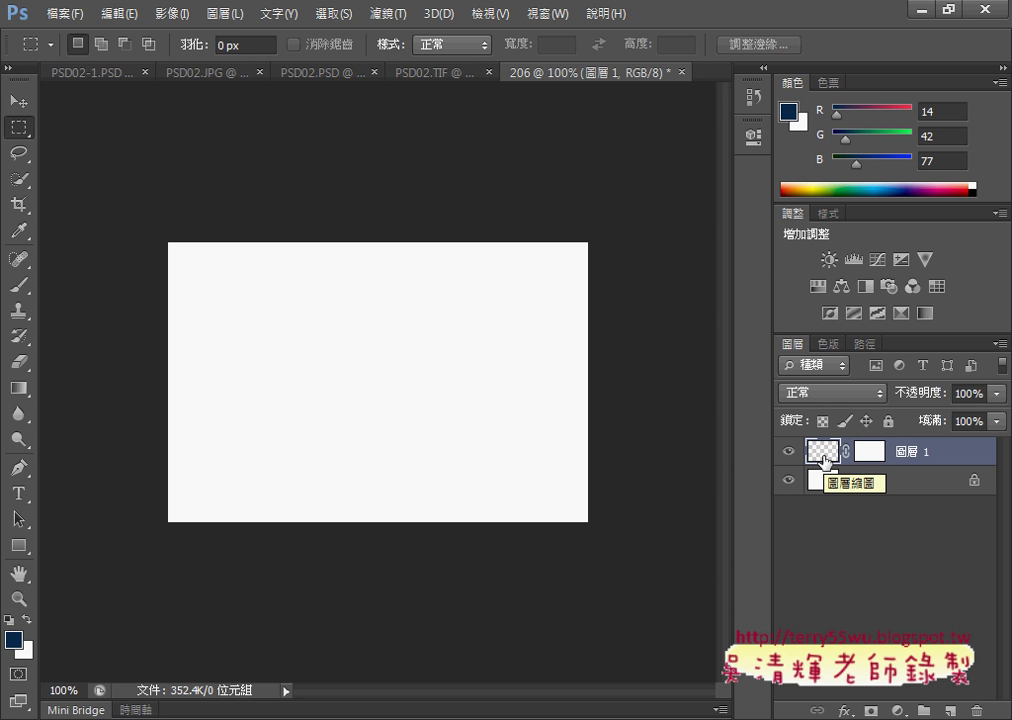
click(869, 451)
click(825, 457)
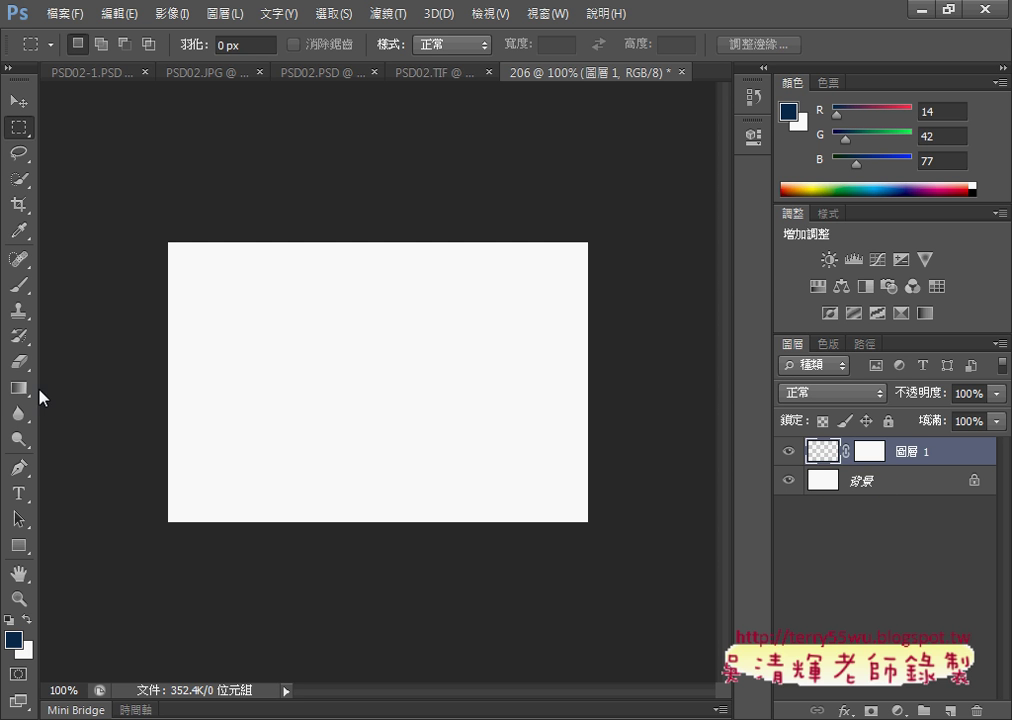
Step: Select the Gradient tool and set it to Radial Gradient
click(22, 390)
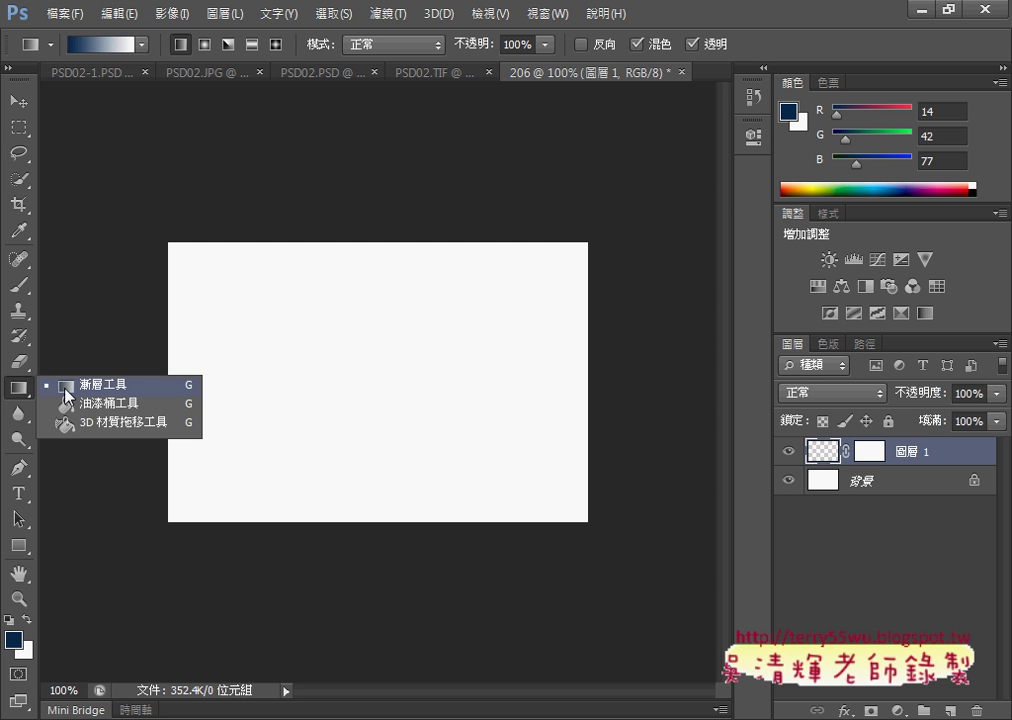
click(10, 397)
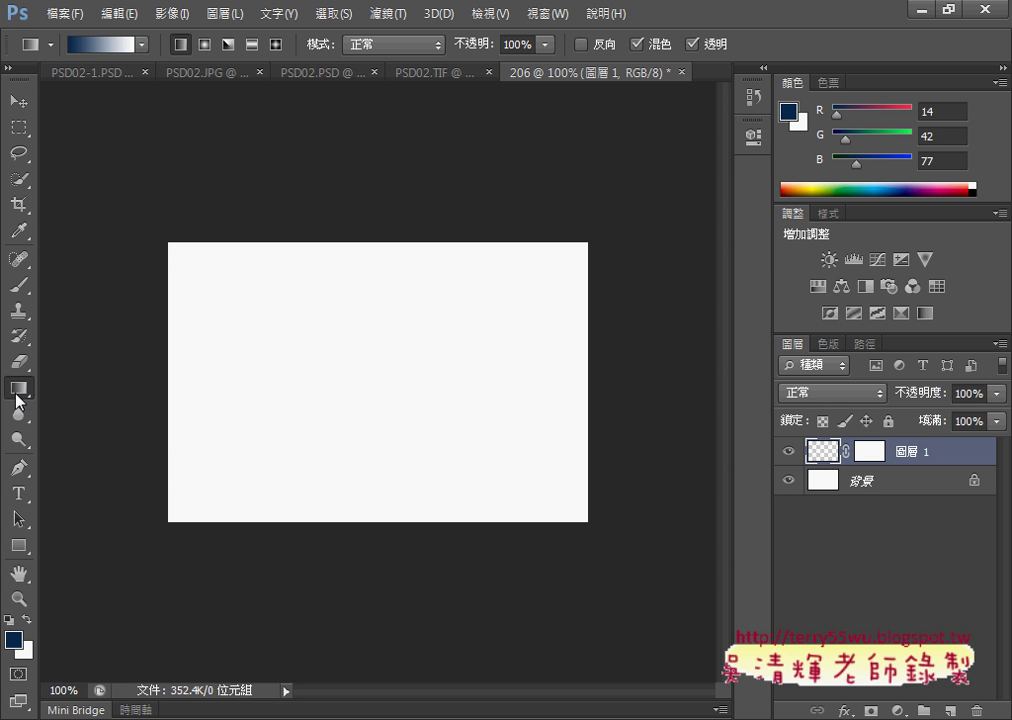
click(205, 44)
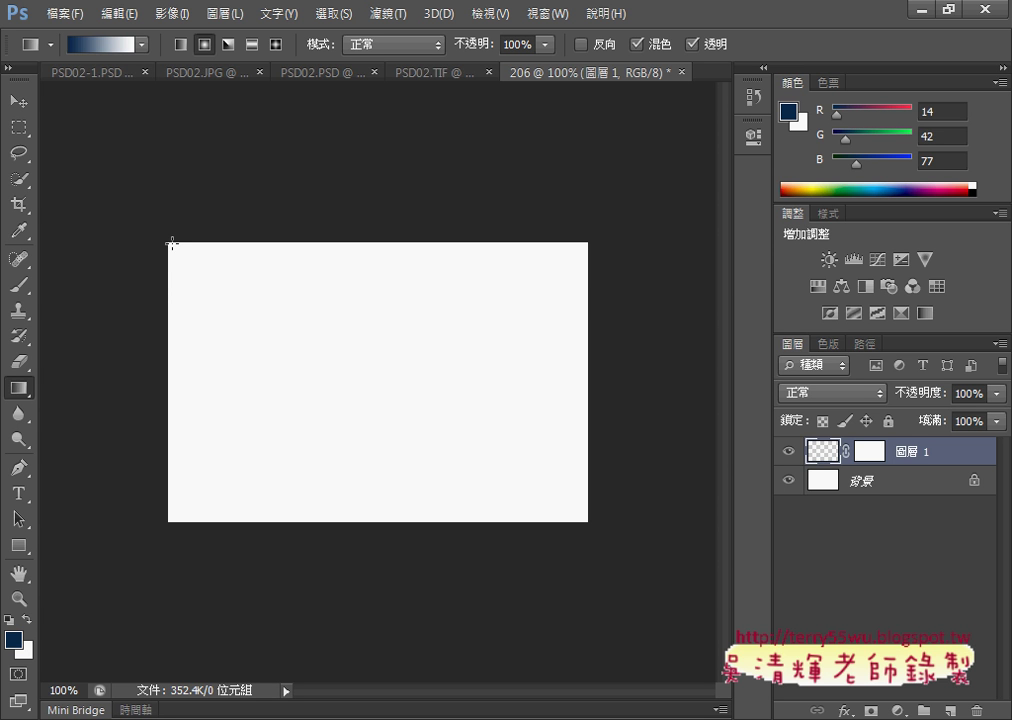
Step: Drag a radial gradient on 圖層 1 from the top-left corner, redrawing it longer toward the lower right
drag(172, 243, 536, 482)
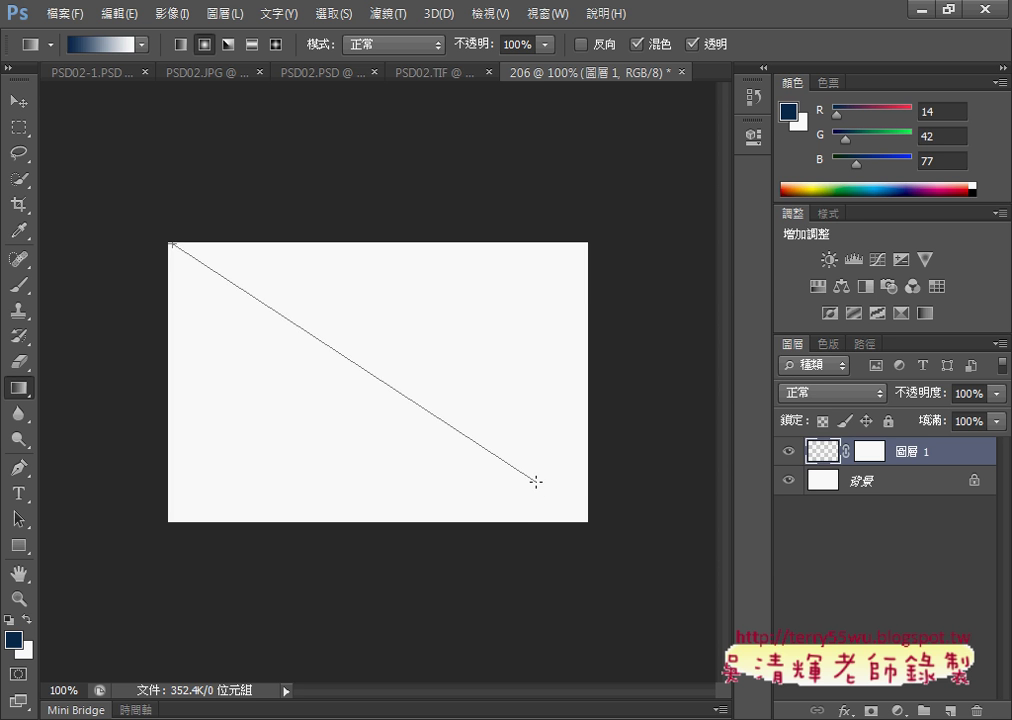
drag(536, 482, 536, 482)
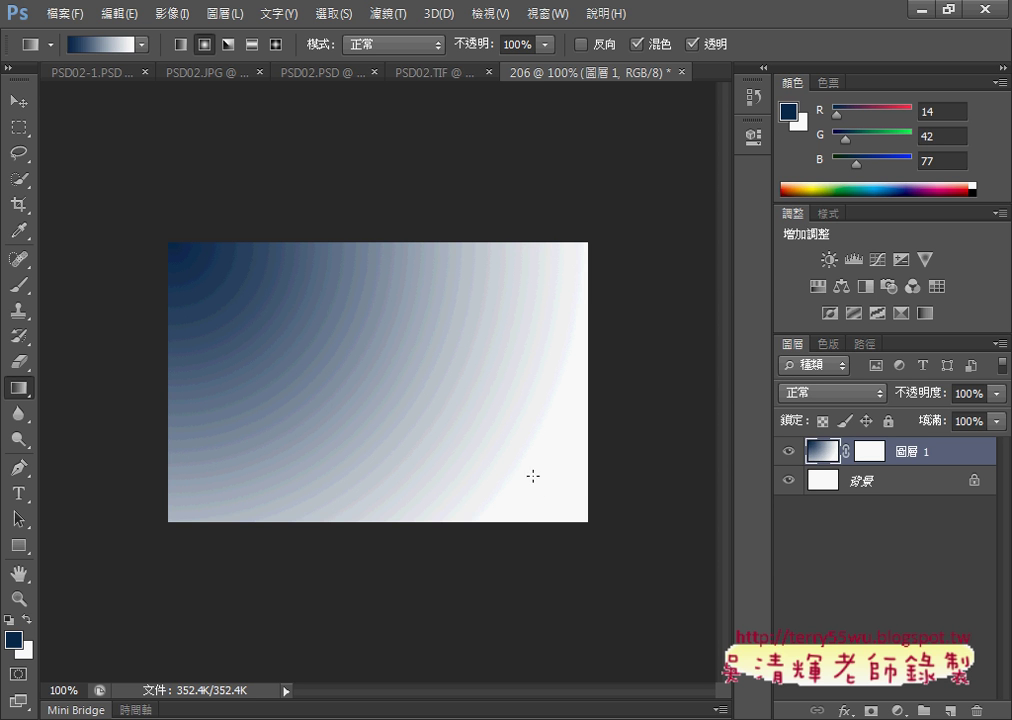
mouse_move(174, 249)
mouse_down()
mouse_move(307, 342)
mouse_move(628, 524)
mouse_move(614, 544)
mouse_move(632, 562)
mouse_up()
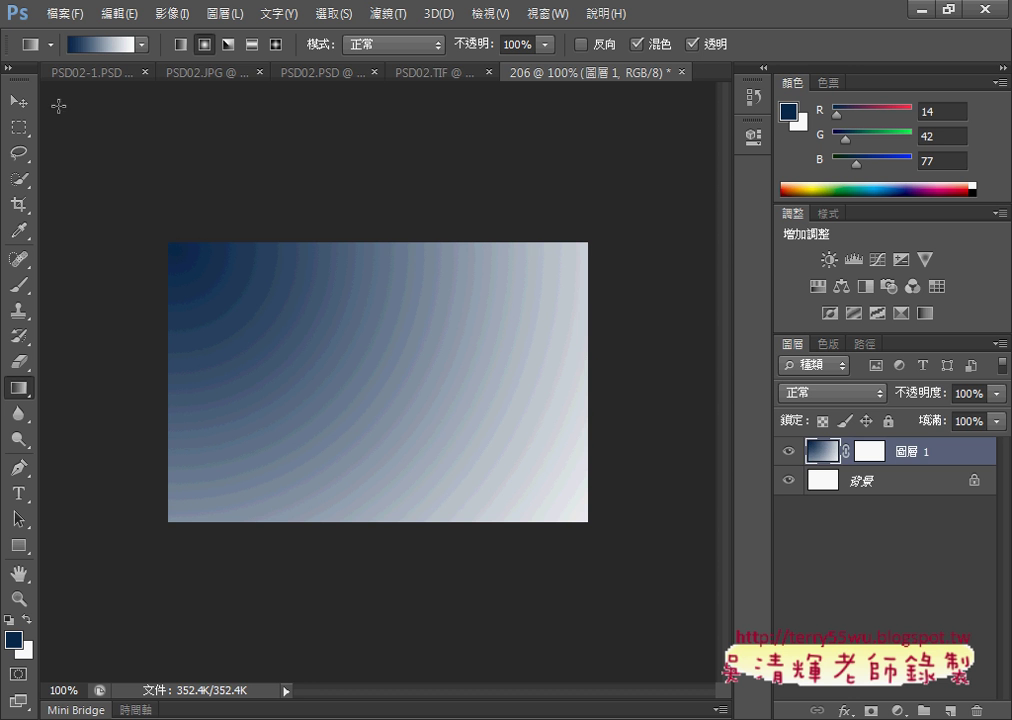
Step: Select the entire calligraphy image in PSD02.PSD, then bring document 206 back to the front
click(200, 73)
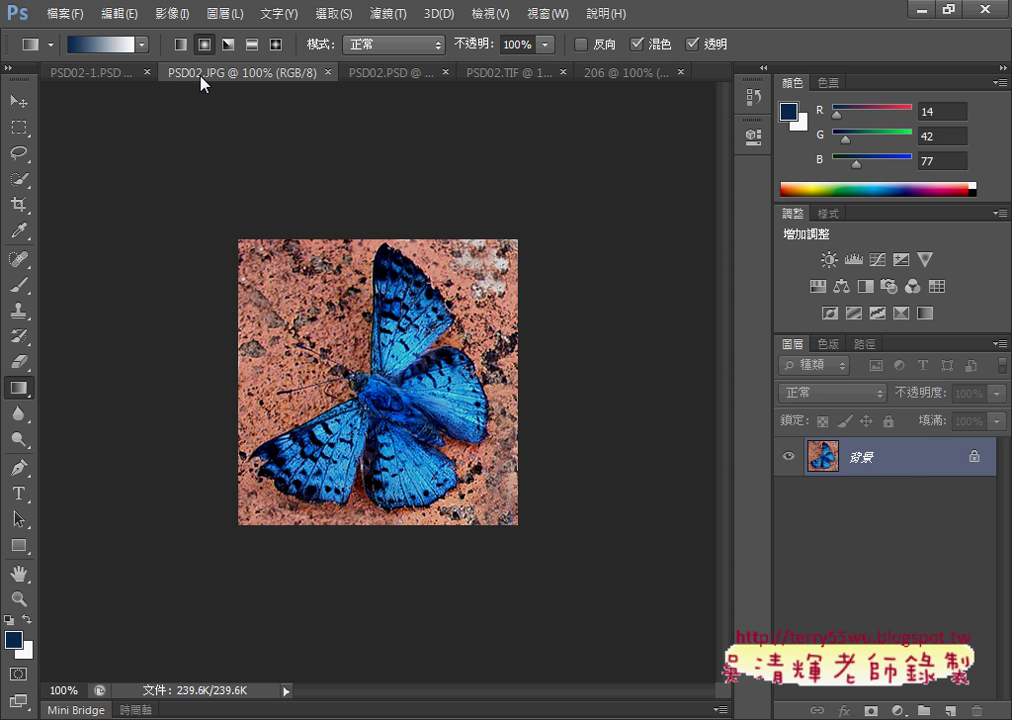
click(100, 73)
click(325, 76)
click(422, 81)
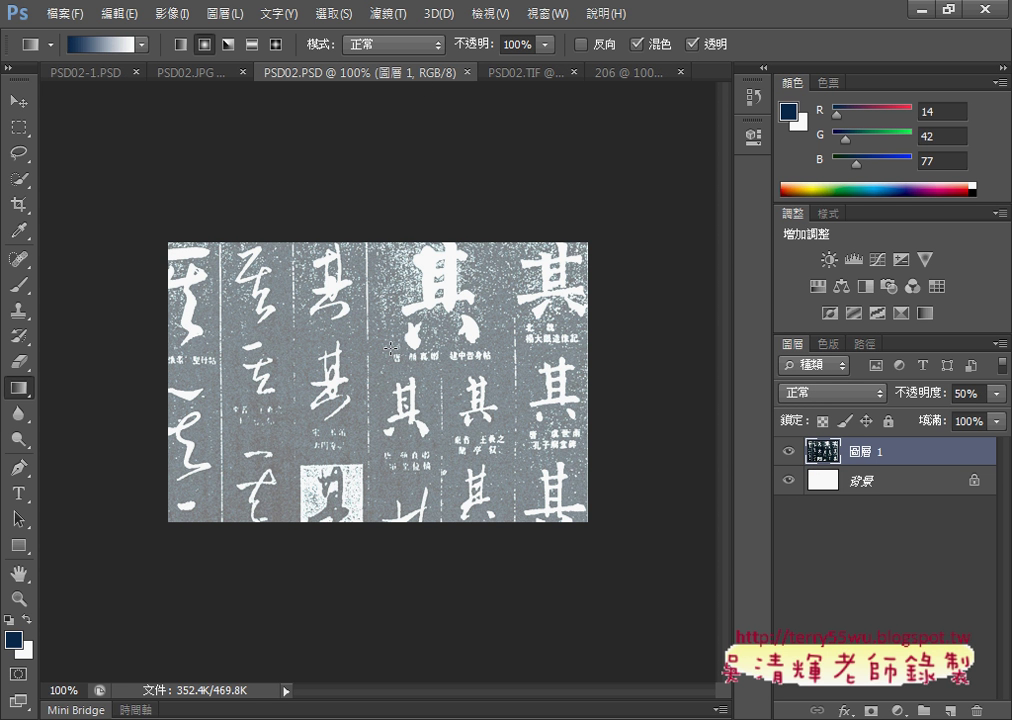
key(ctrl+a)
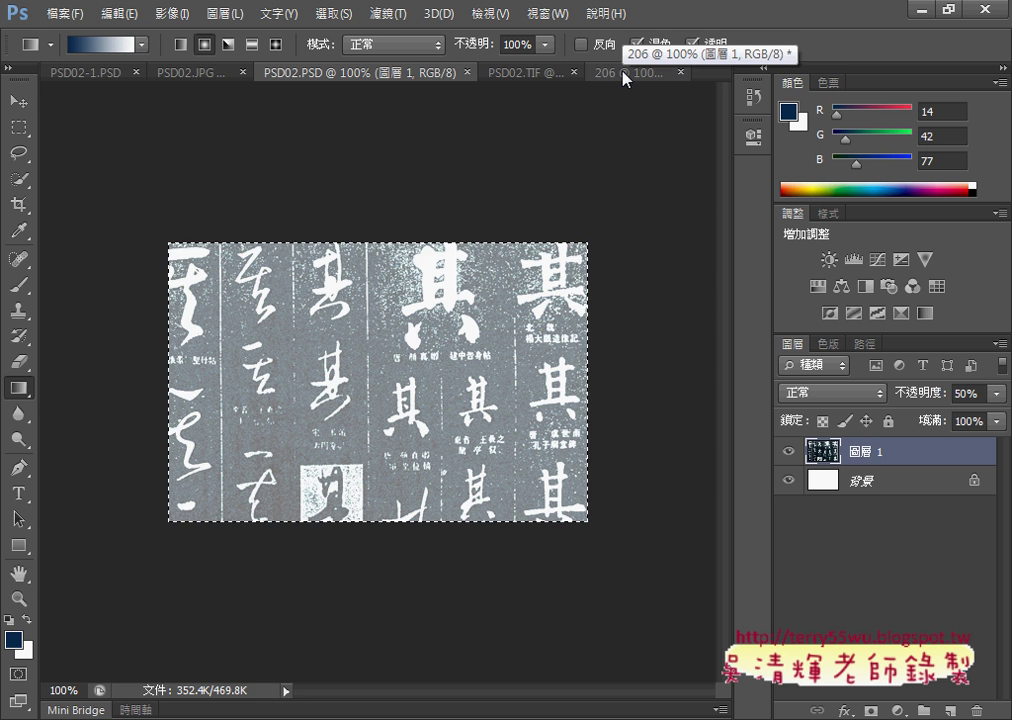
click(622, 73)
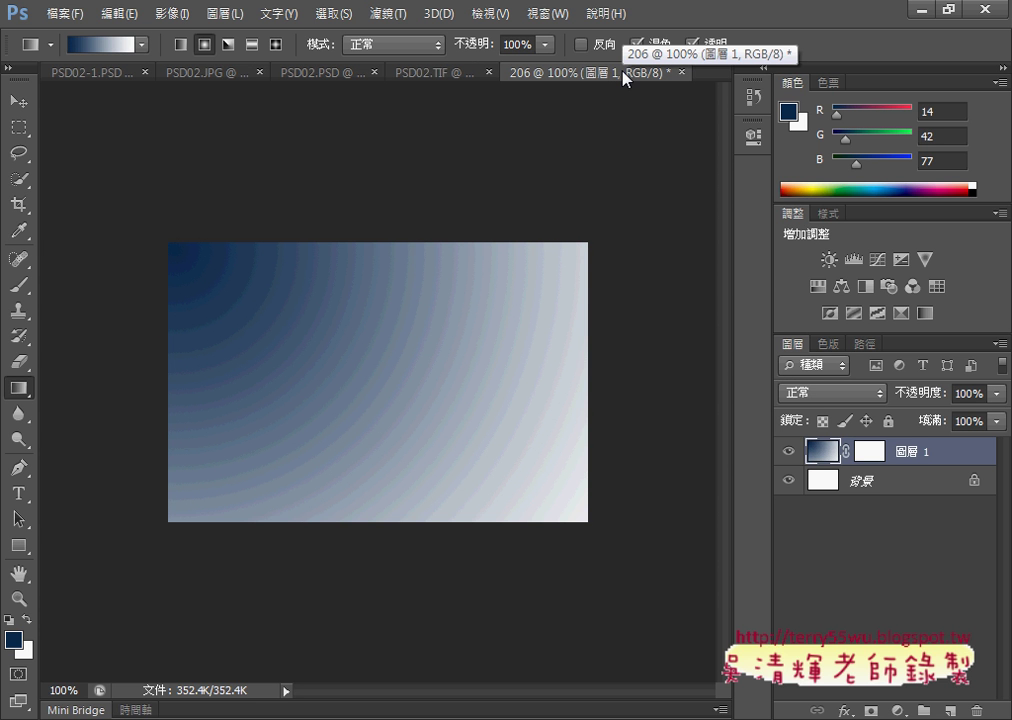
Step: Paste the calligraphy into 206 as 圖層 2, keeping it above the gradient layer
key(ctrl+v)
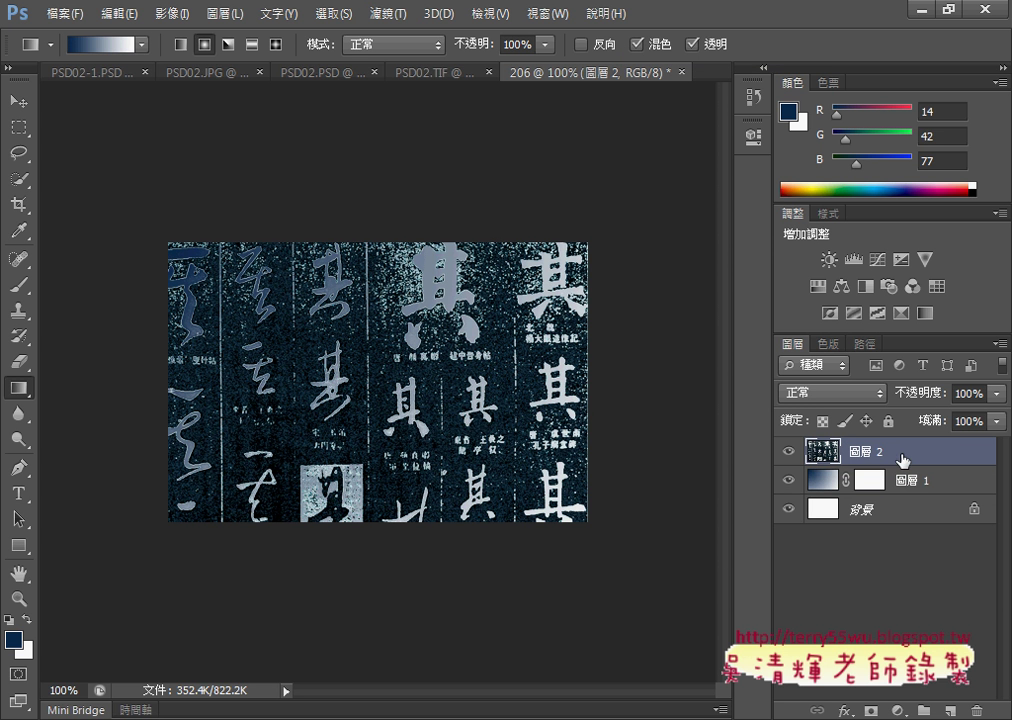
drag(899, 452, 904, 491)
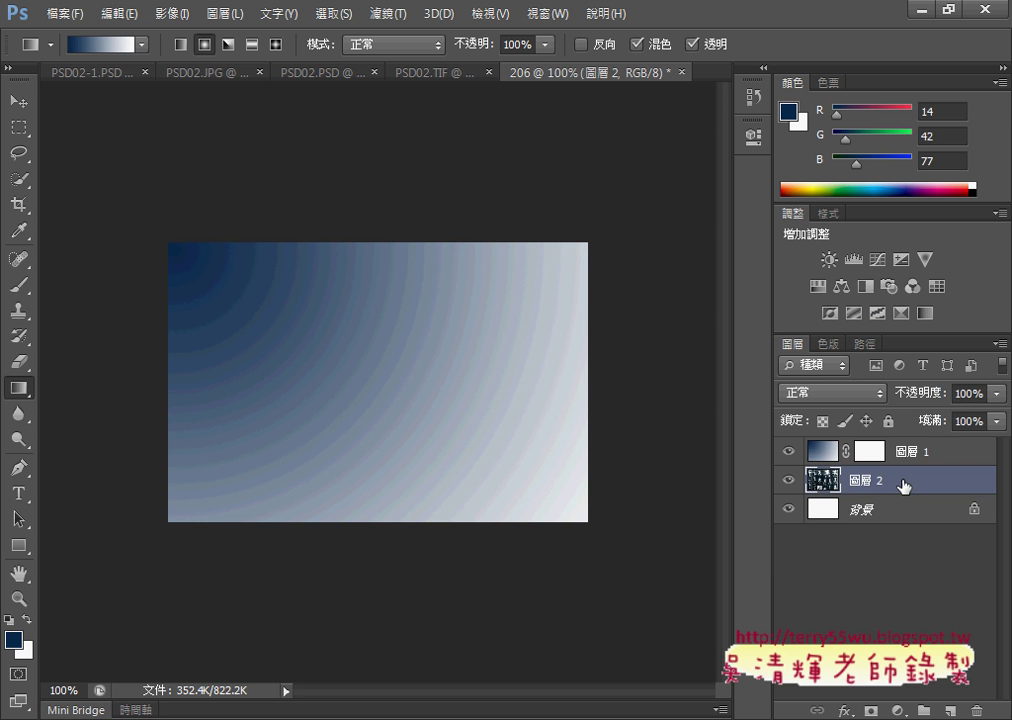
drag(904, 487, 900, 446)
drag(900, 446, 900, 446)
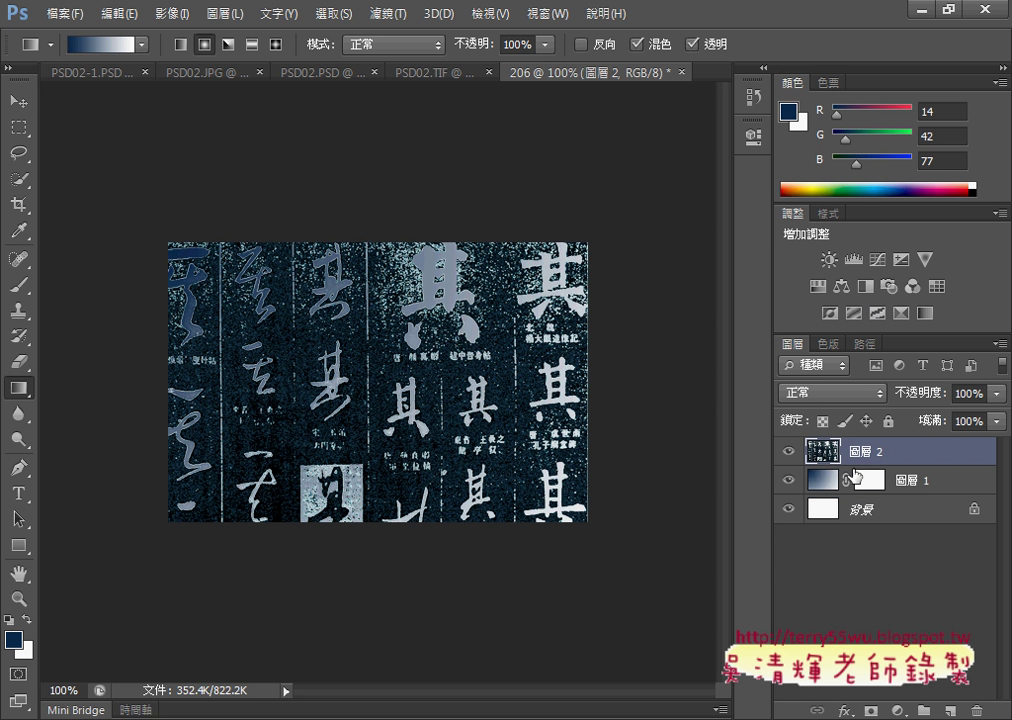
click(791, 481)
Step: Toggle the gradient layer's visibility to compare, then hide calligraphy layer 圖層 2
click(791, 482)
click(791, 482)
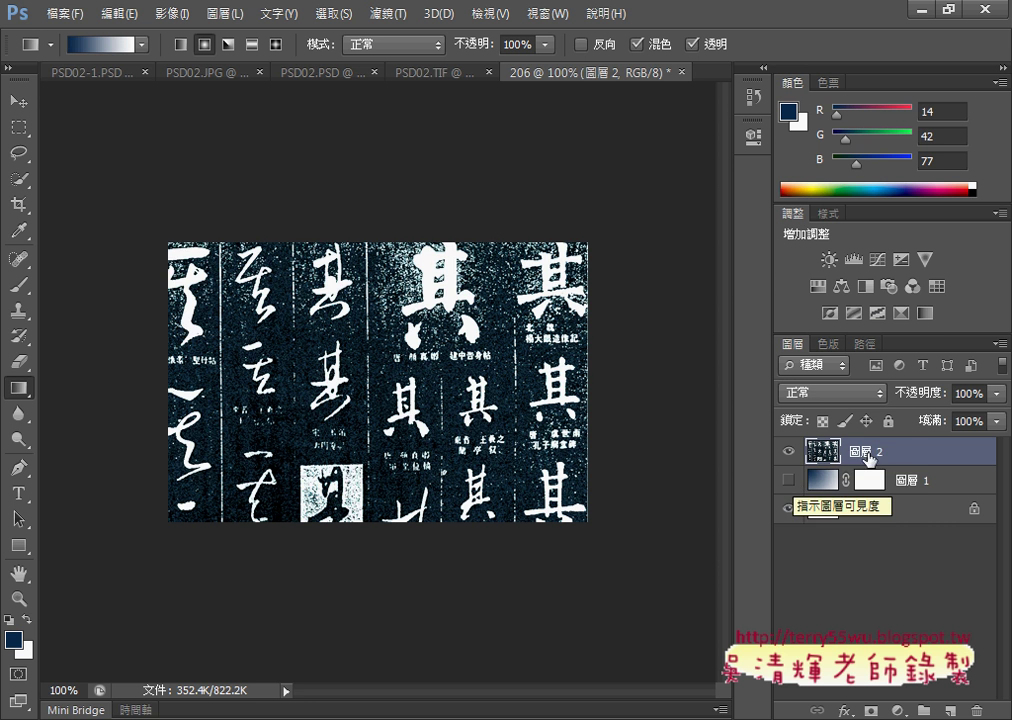
click(791, 481)
click(790, 482)
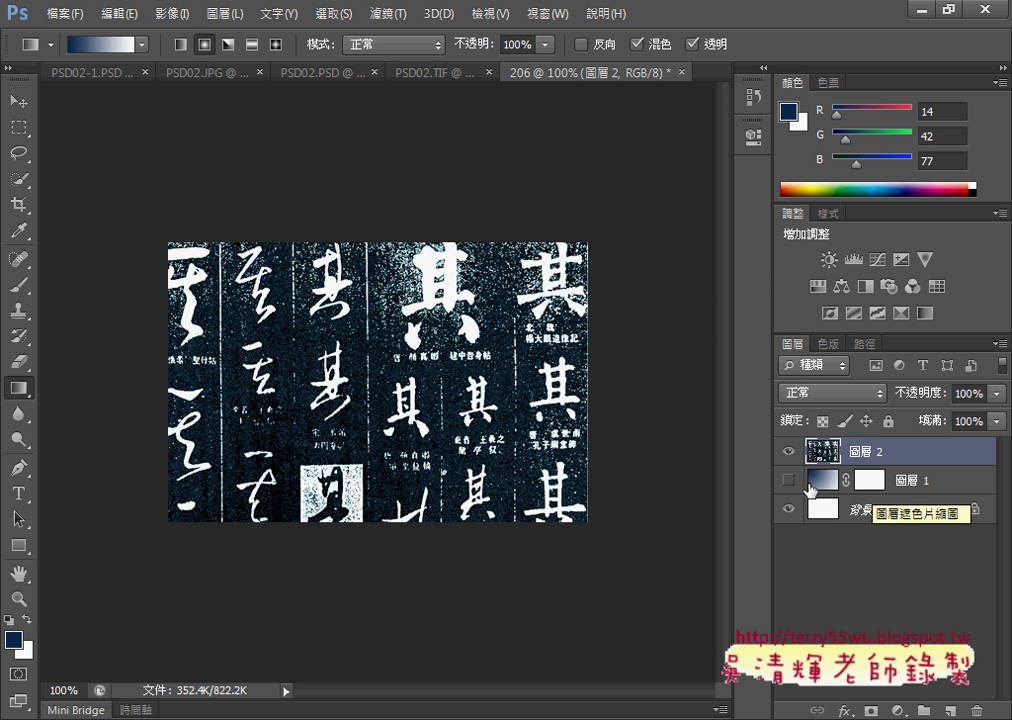
click(790, 482)
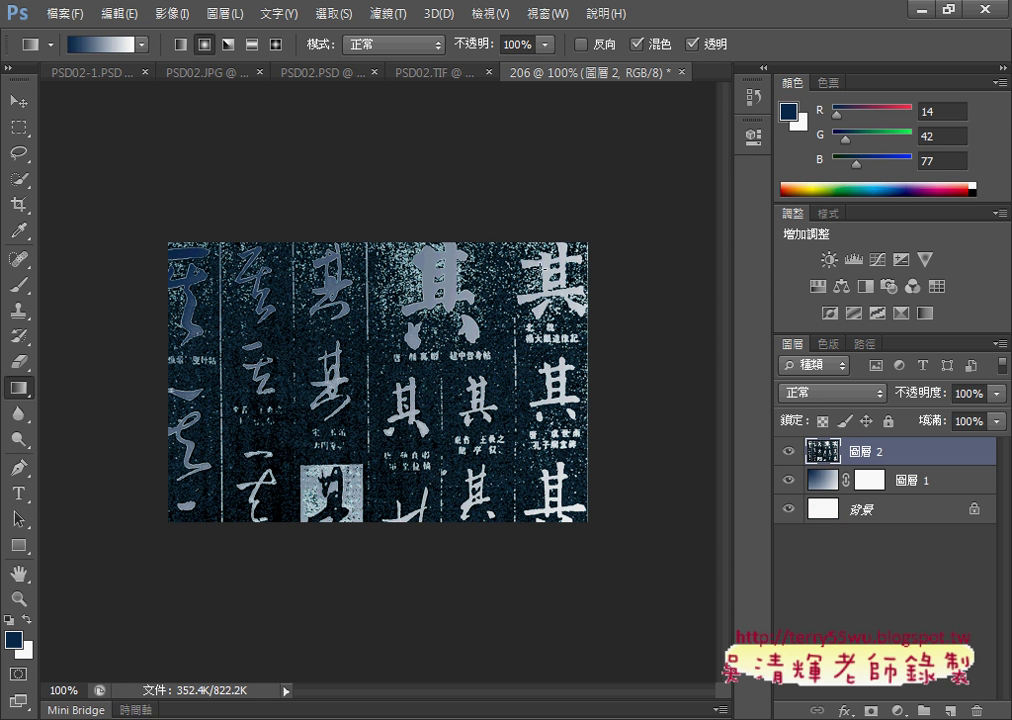
click(790, 482)
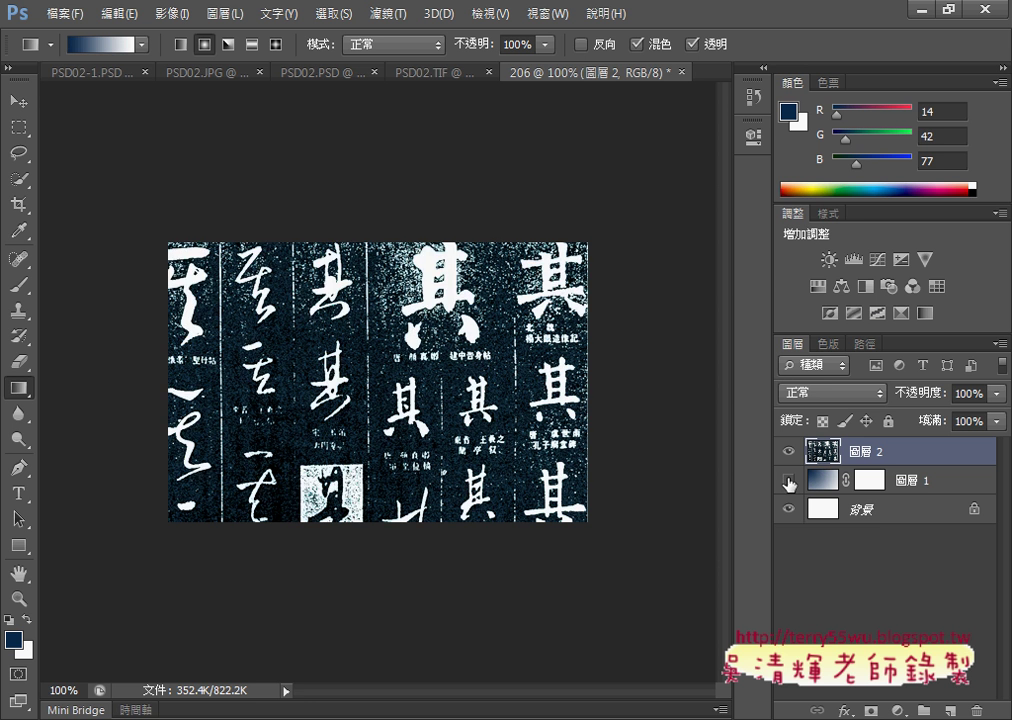
click(790, 482)
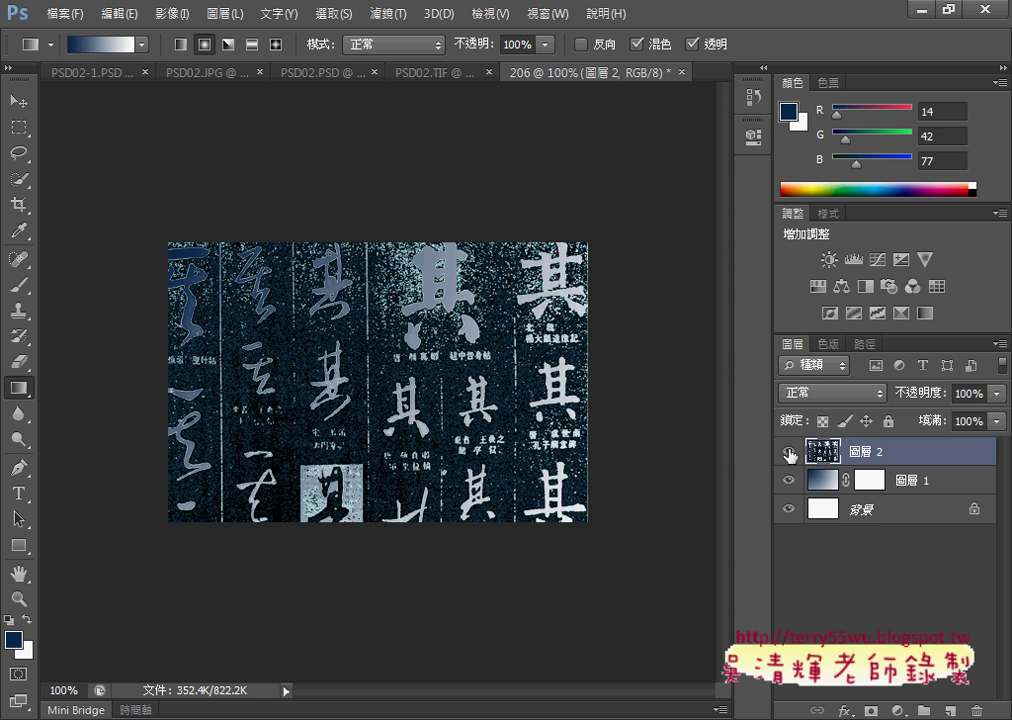
click(790, 455)
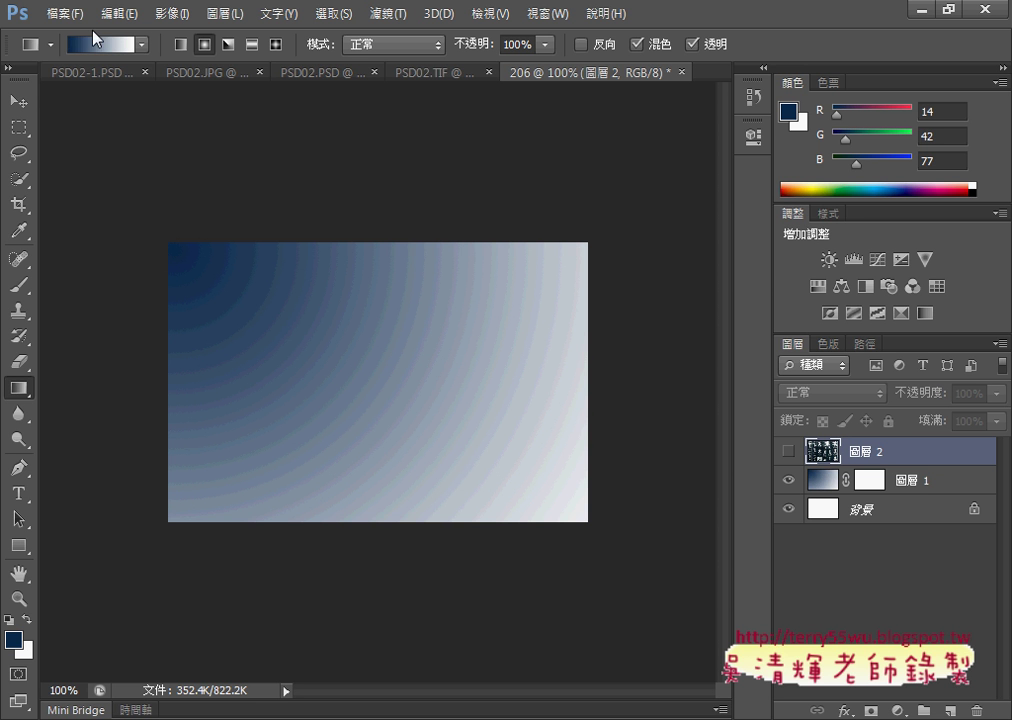
Step: Delete the pasted calligraphy 圖層 2, leaving gradient 圖層 1 above the Background
click(70, 15)
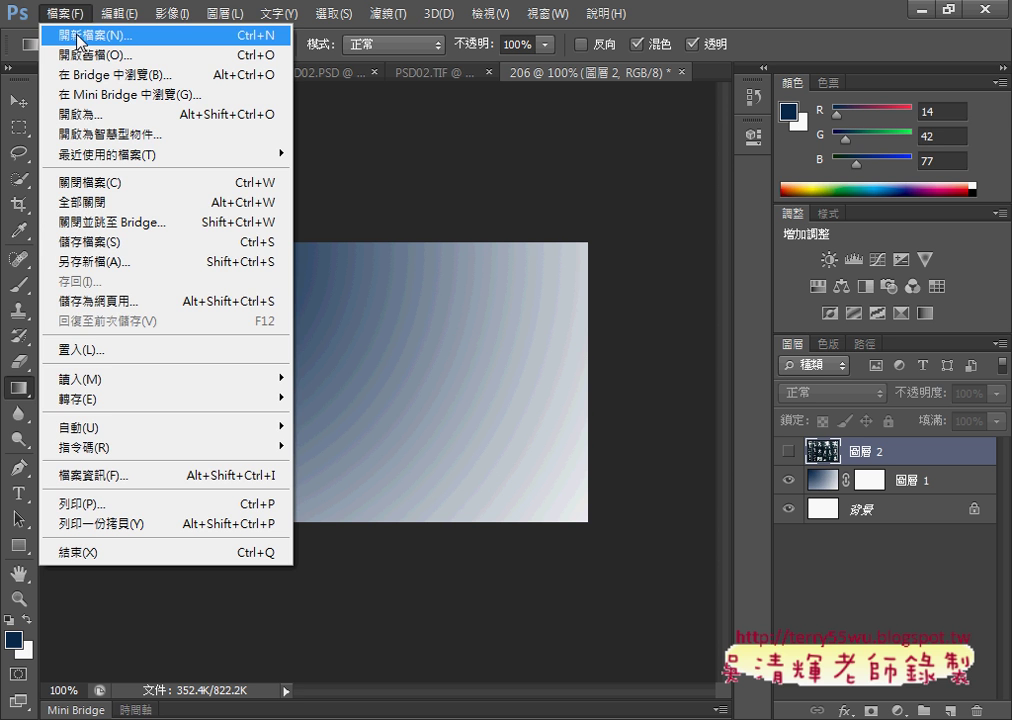
click(463, 151)
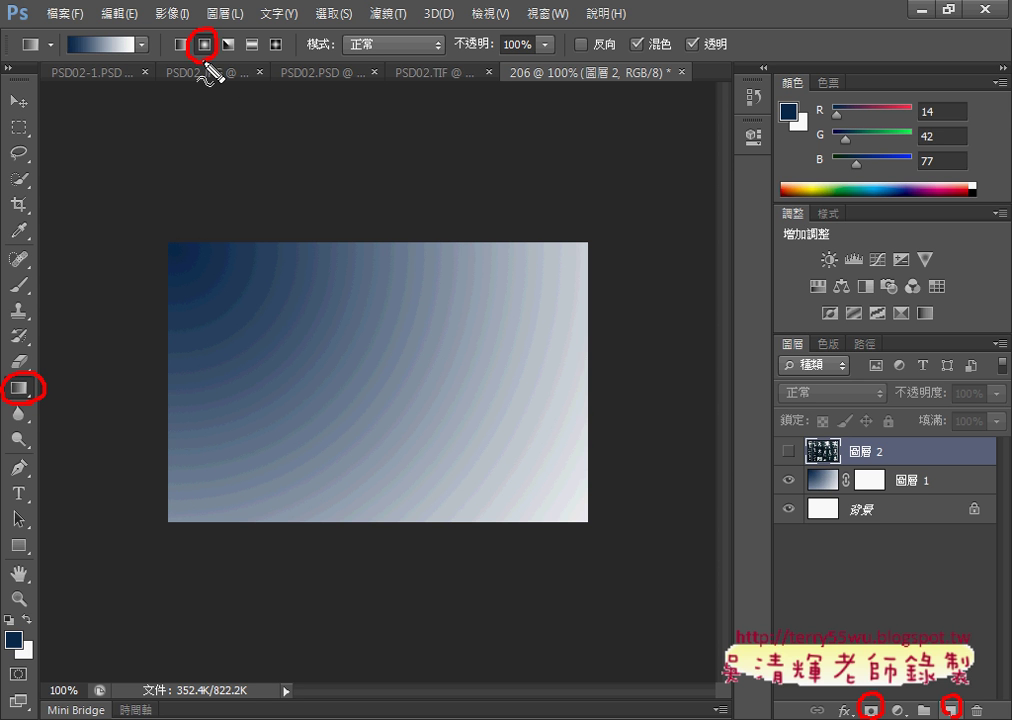
mouse_move(187, 265)
mouse_down()
mouse_move(409, 386)
mouse_move(535, 479)
mouse_move(529, 492)
mouse_up()
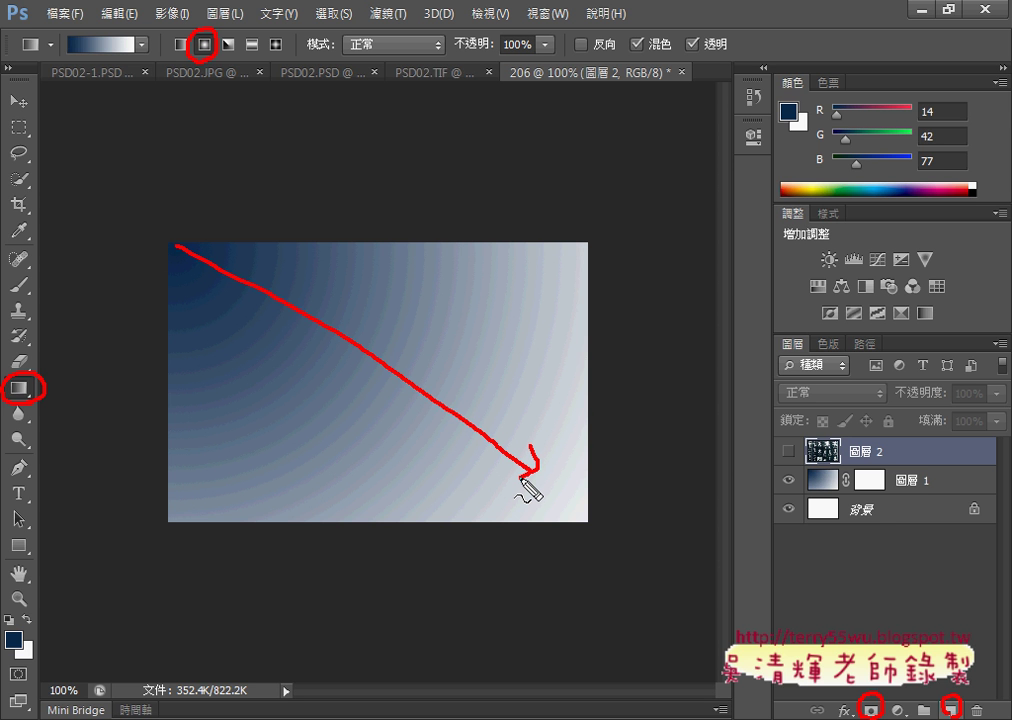
key(Delete)
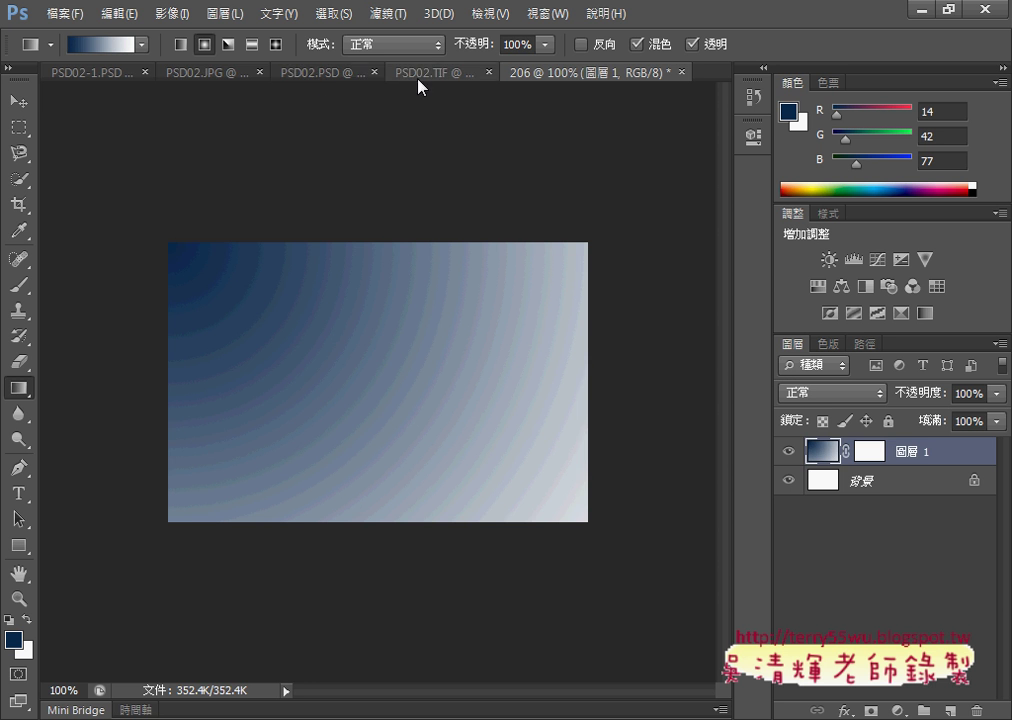
Step: Duplicate PSD02.PSD's 圖層 1 into document 206 as 圖層 2
click(320, 80)
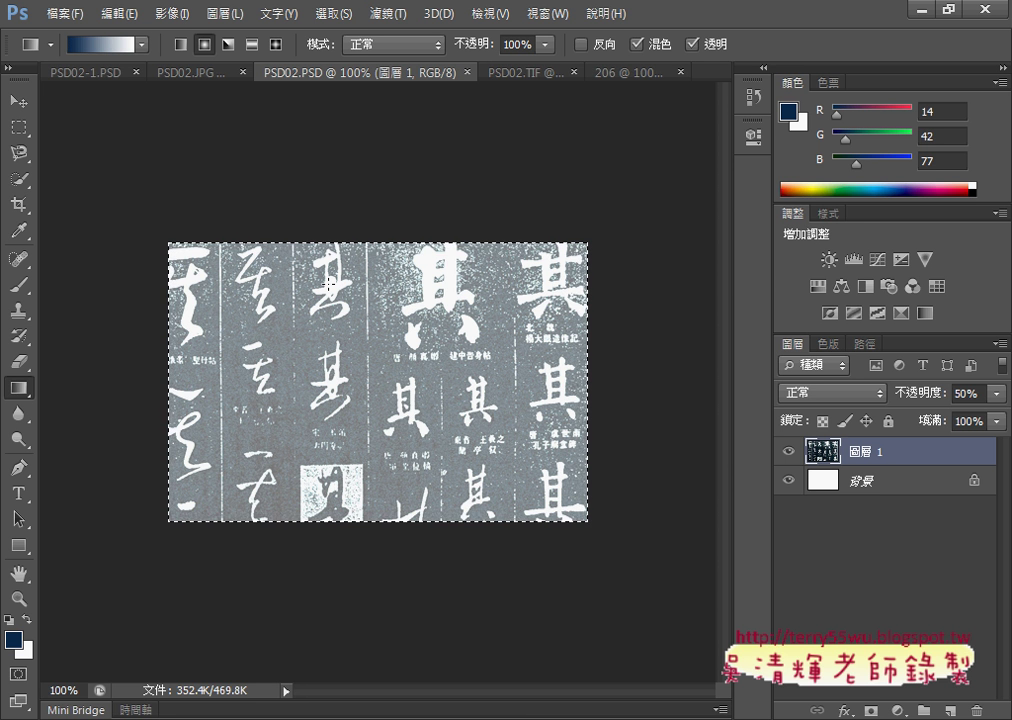
right_click(877, 453)
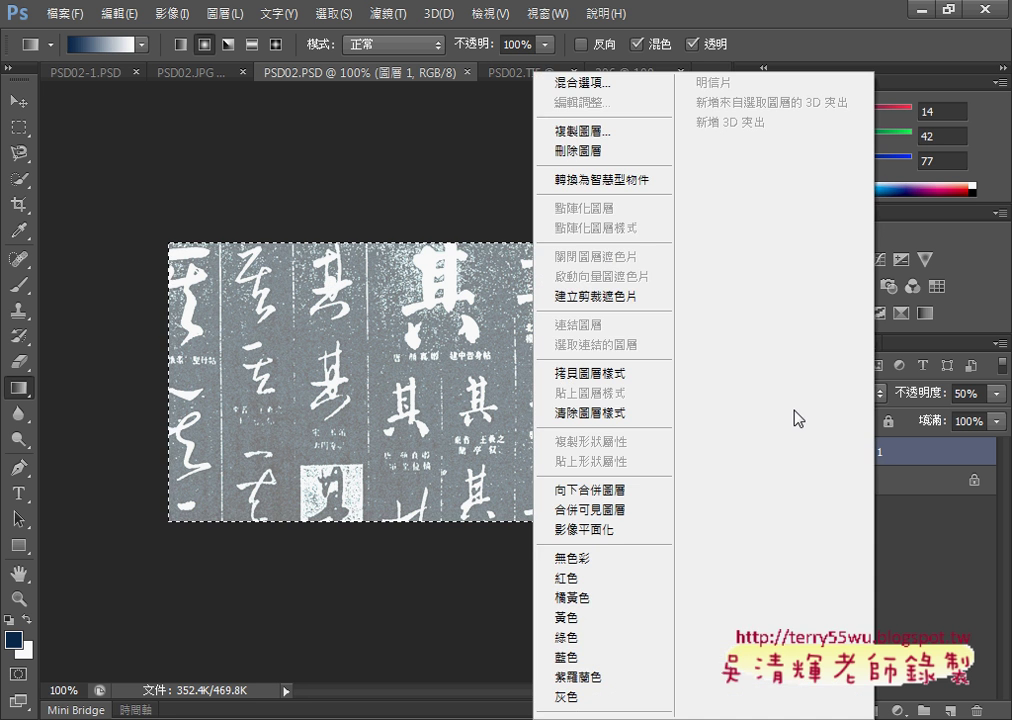
click(607, 133)
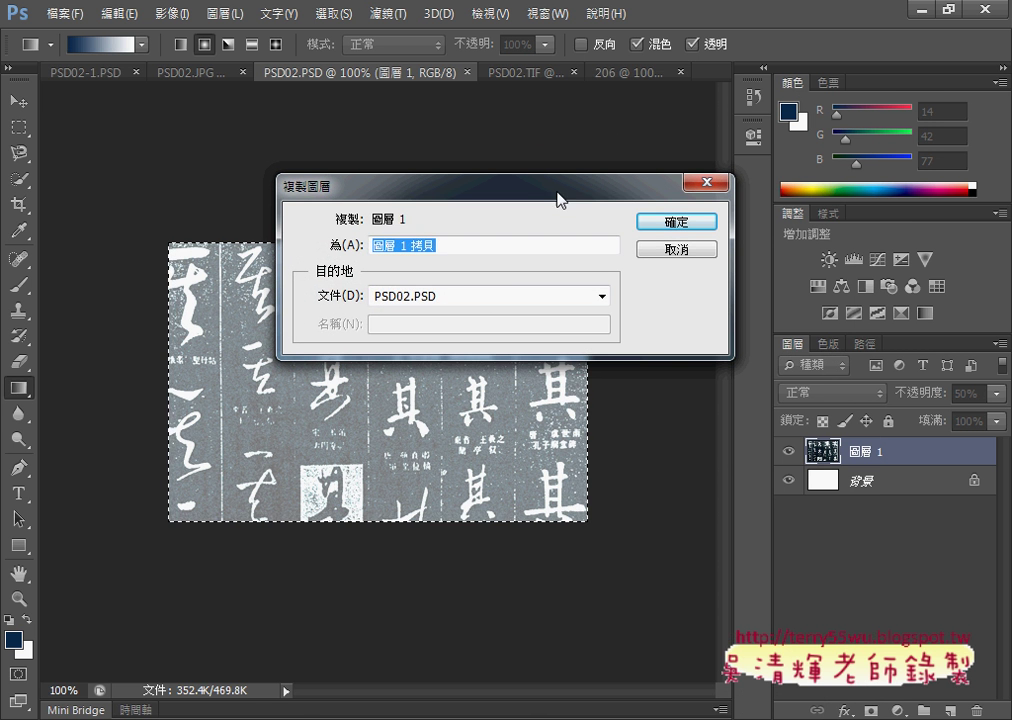
click(601, 296)
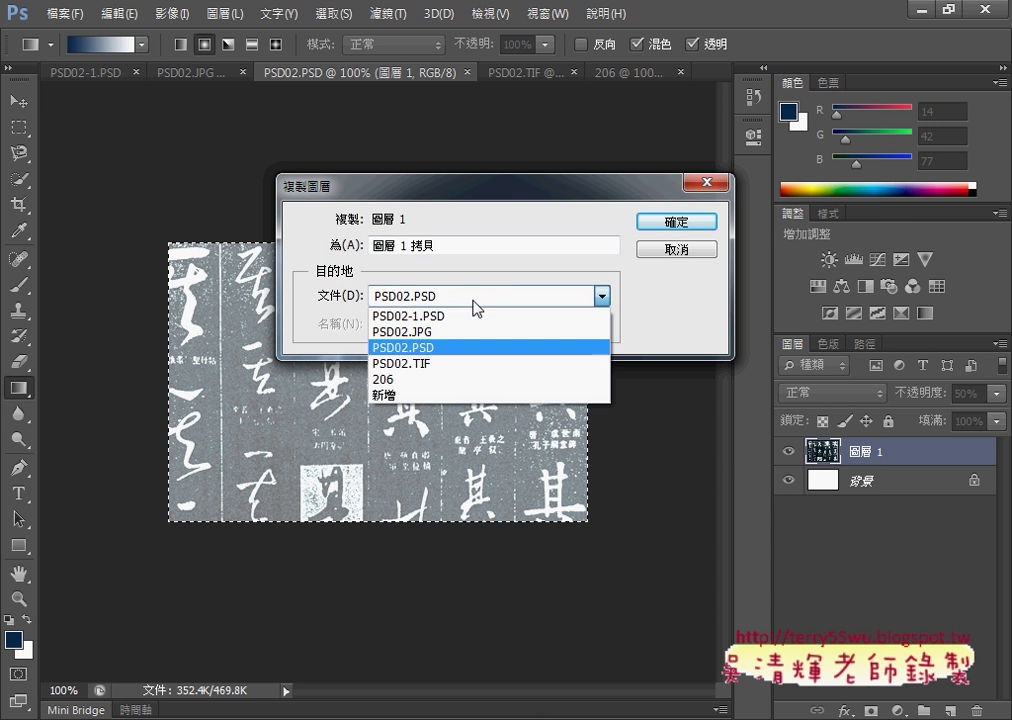
click(461, 381)
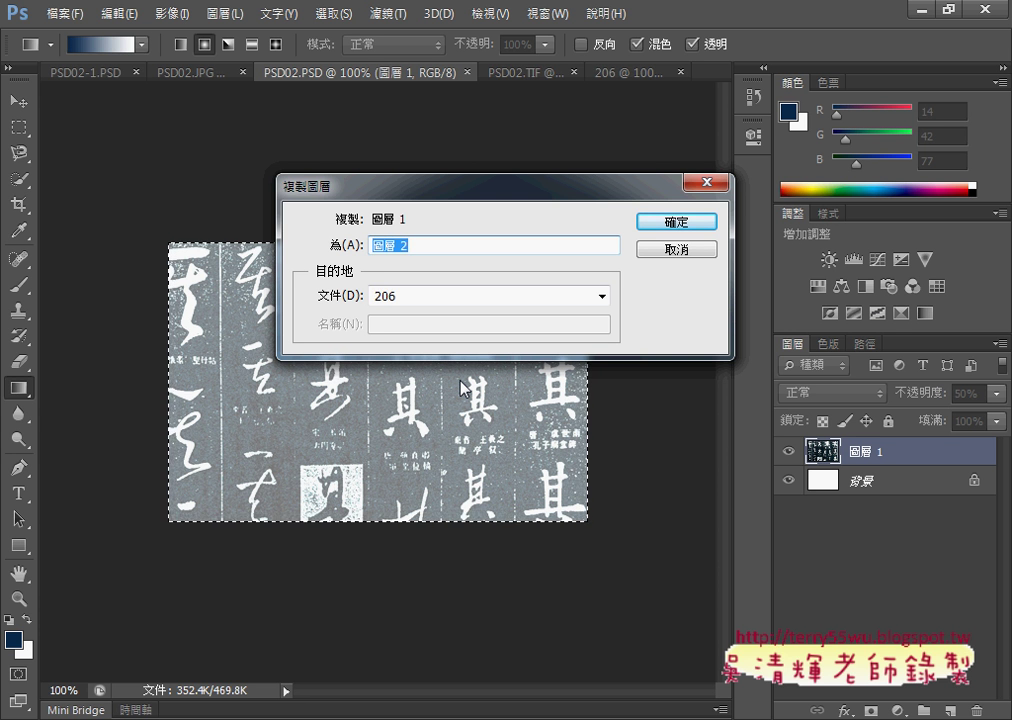
click(666, 223)
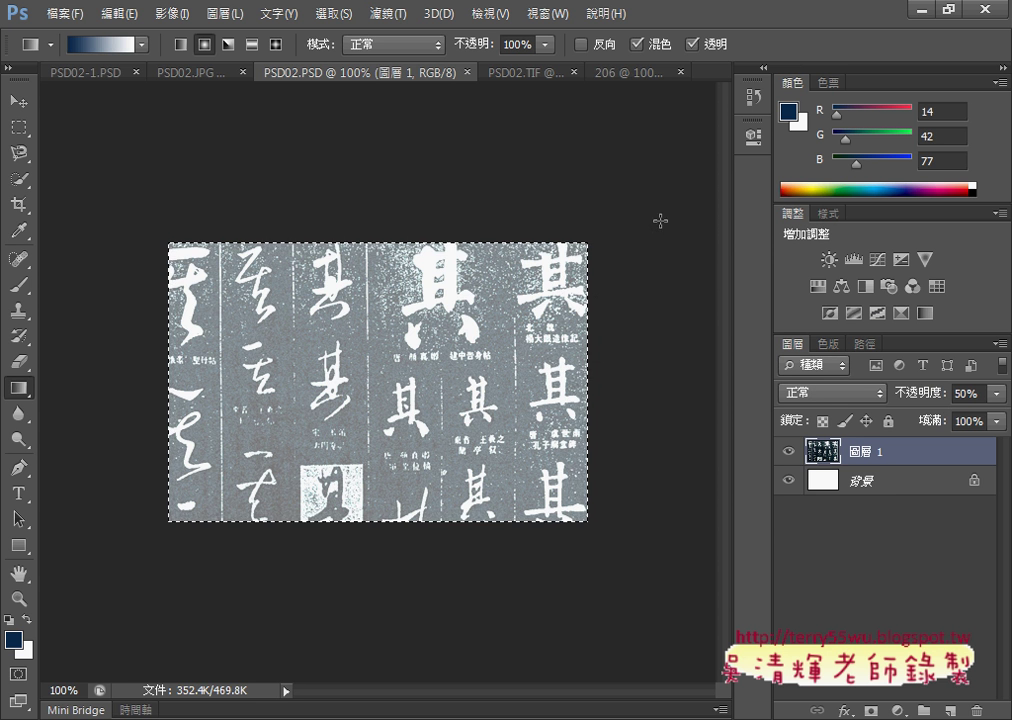
Step: Show document 206 and toggle the blue gradient 圖層 1 on and off, leaving it visible
click(619, 74)
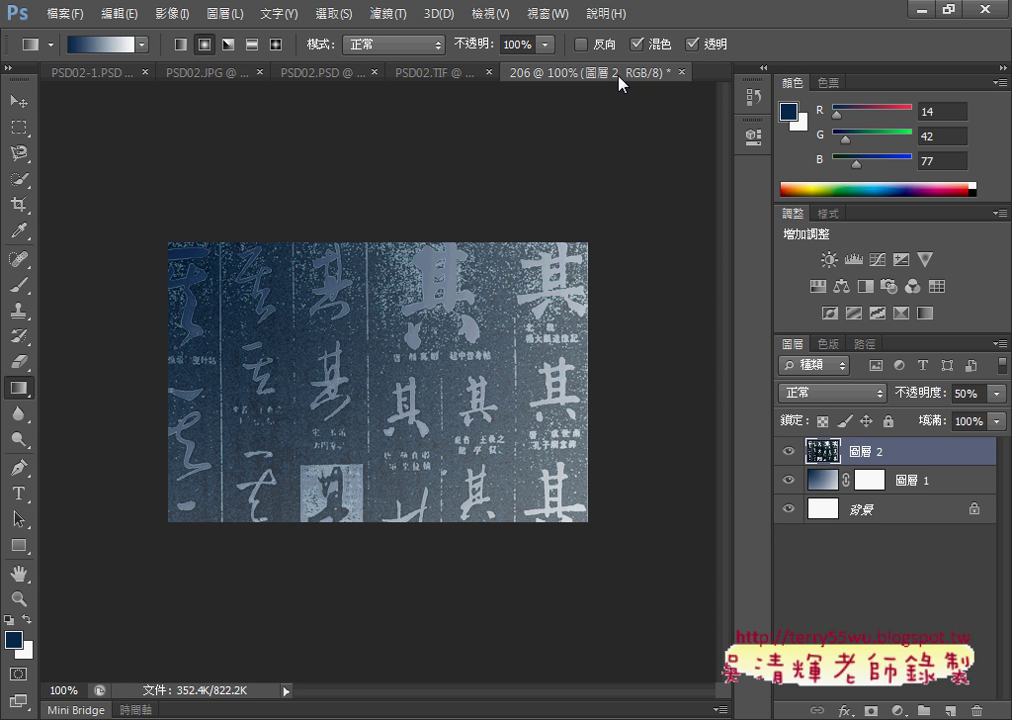
click(789, 481)
click(789, 481)
click(789, 481)
click(789, 481)
click(789, 481)
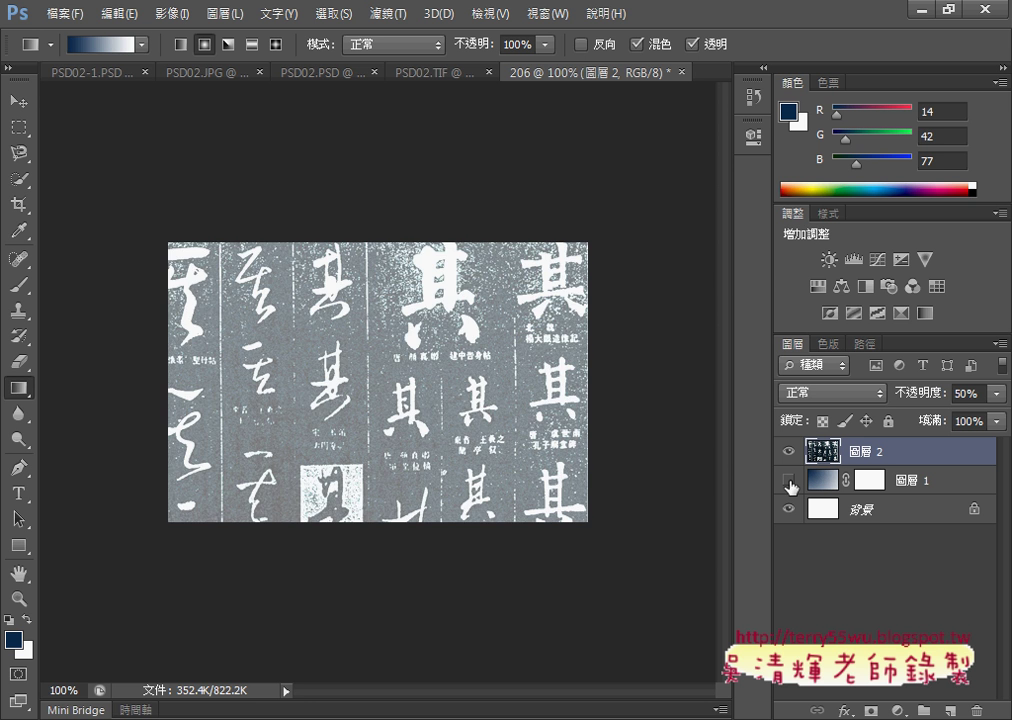
click(789, 481)
click(789, 481)
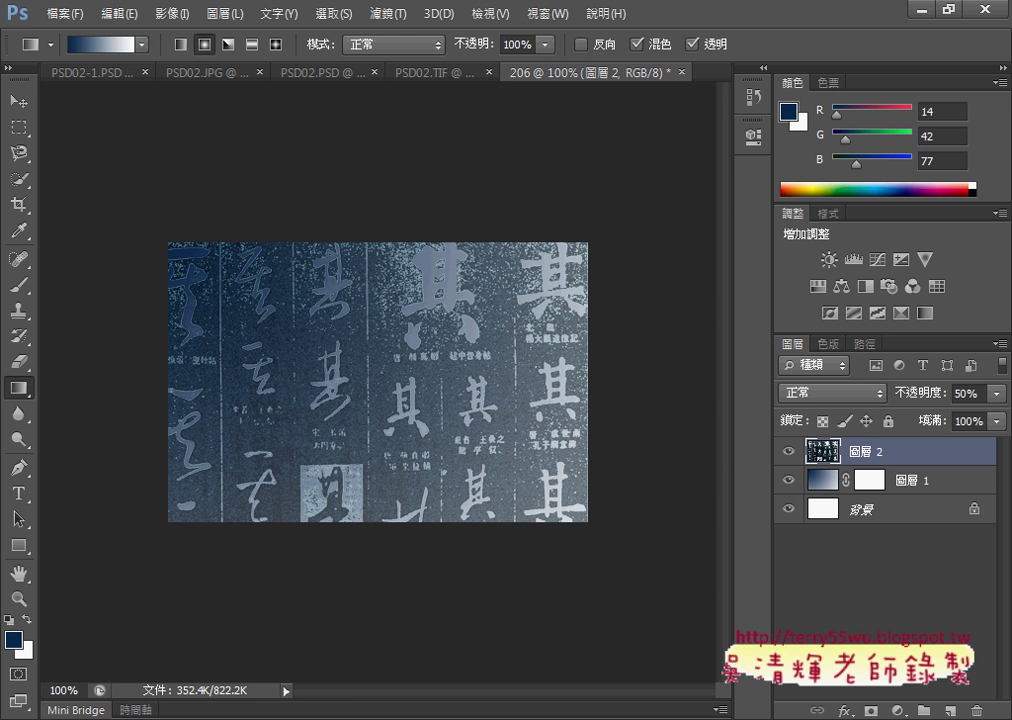
key(alt+Tab)
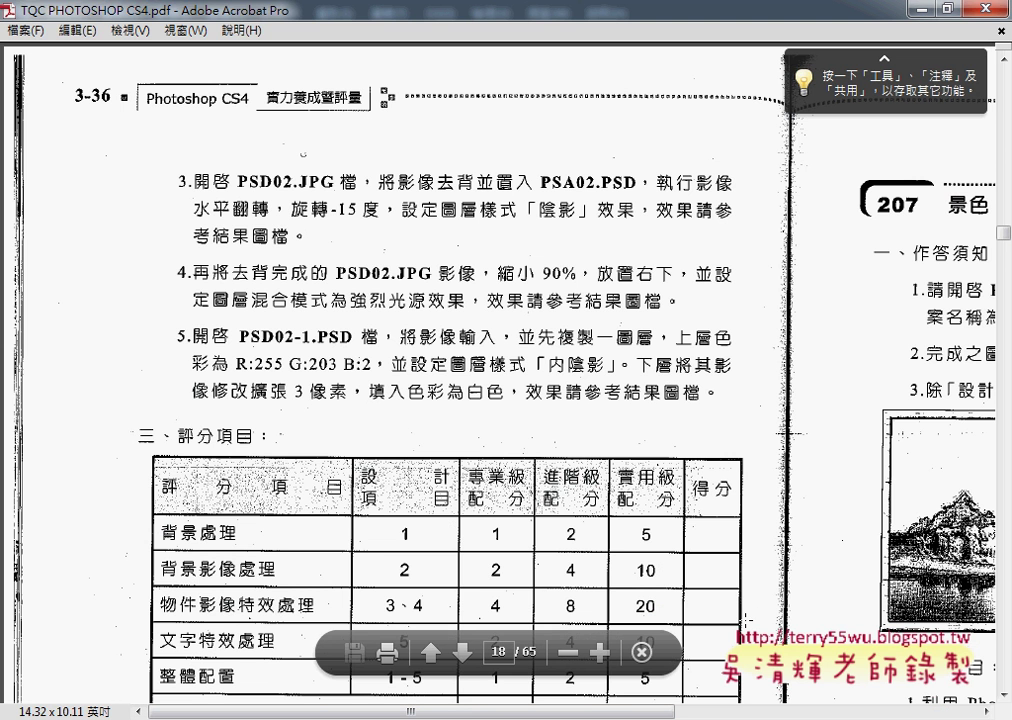
drag(665, 712, 930, 712)
scroll(614, 466, up, 5)
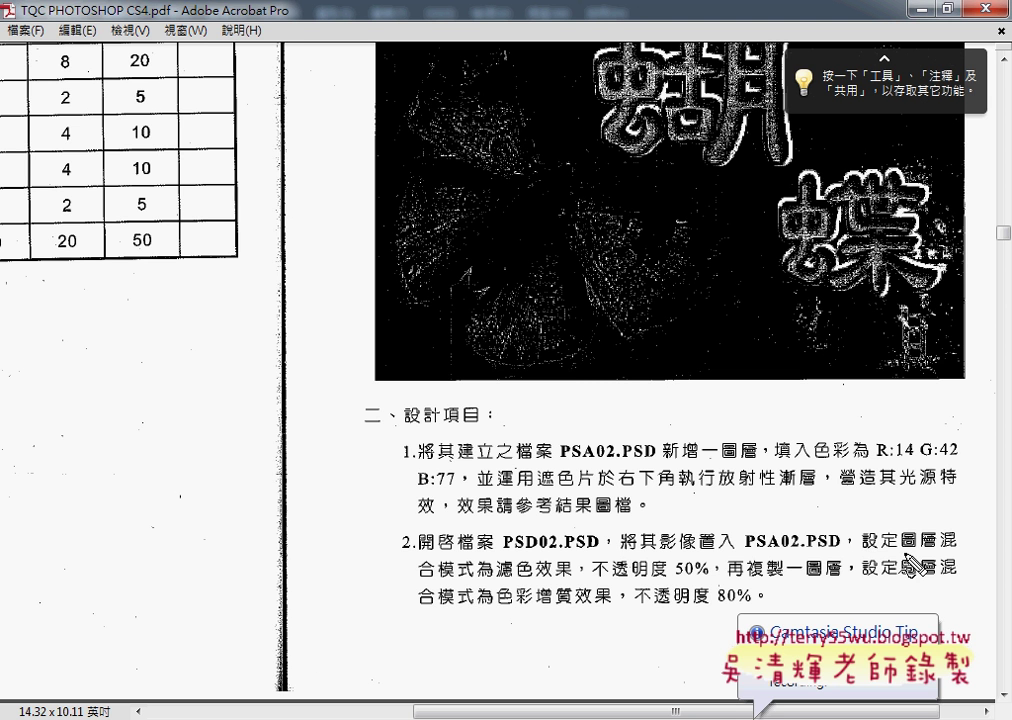
drag(902, 548, 946, 548)
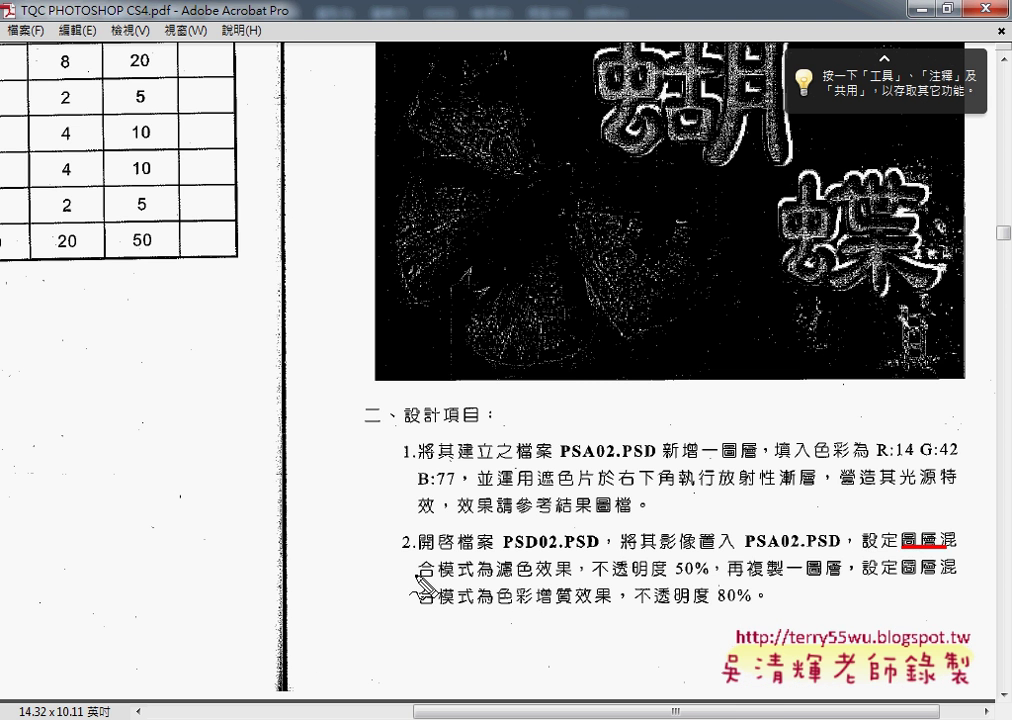
mouse_move(416, 576)
mouse_down()
mouse_move(457, 576)
mouse_move(531, 537)
mouse_up()
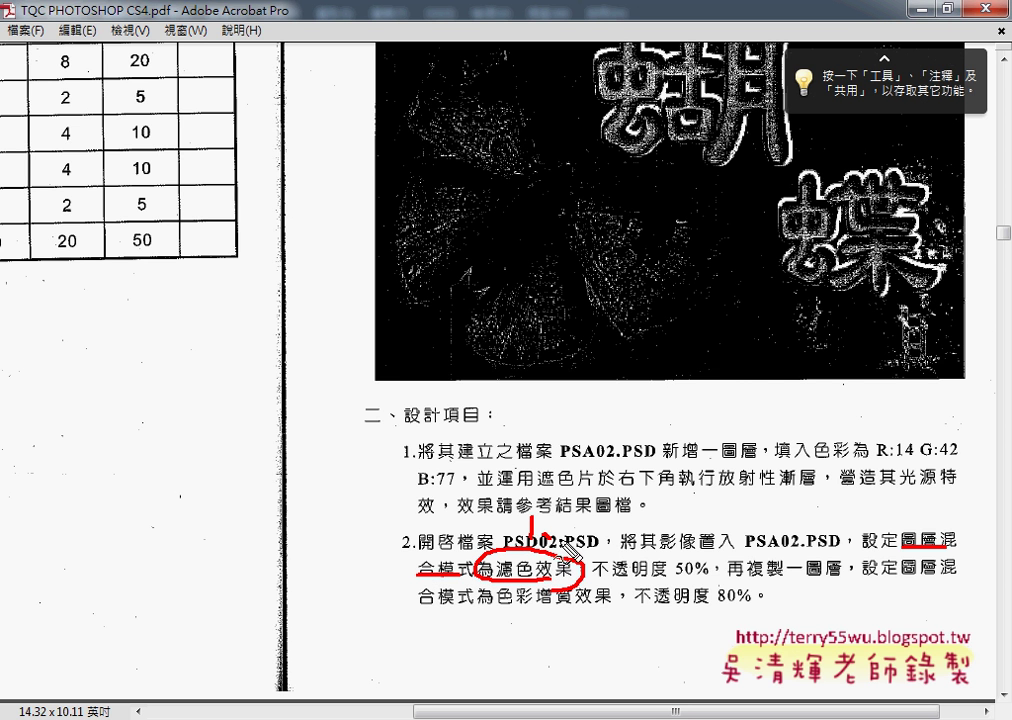
drag(593, 577, 708, 575)
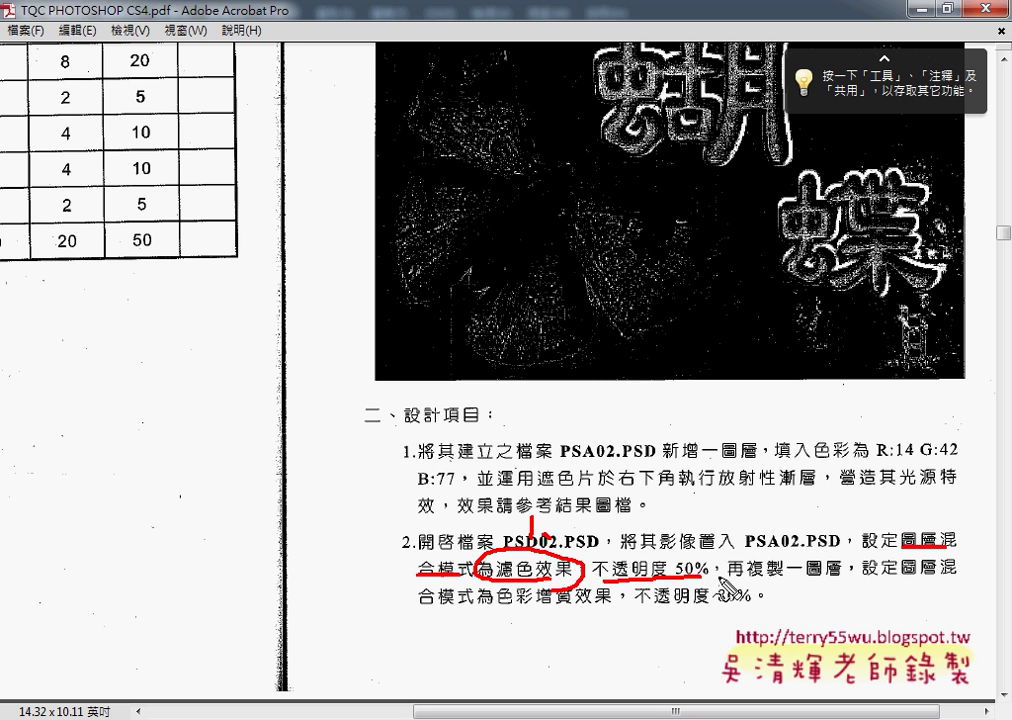
drag(777, 578, 843, 578)
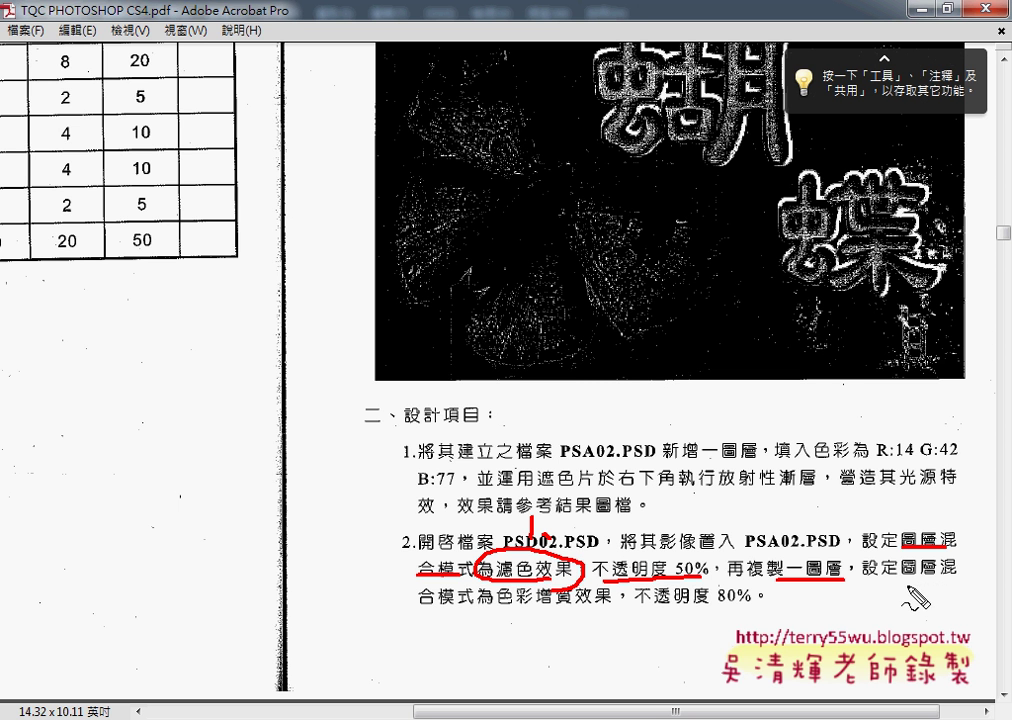
drag(509, 607, 577, 607)
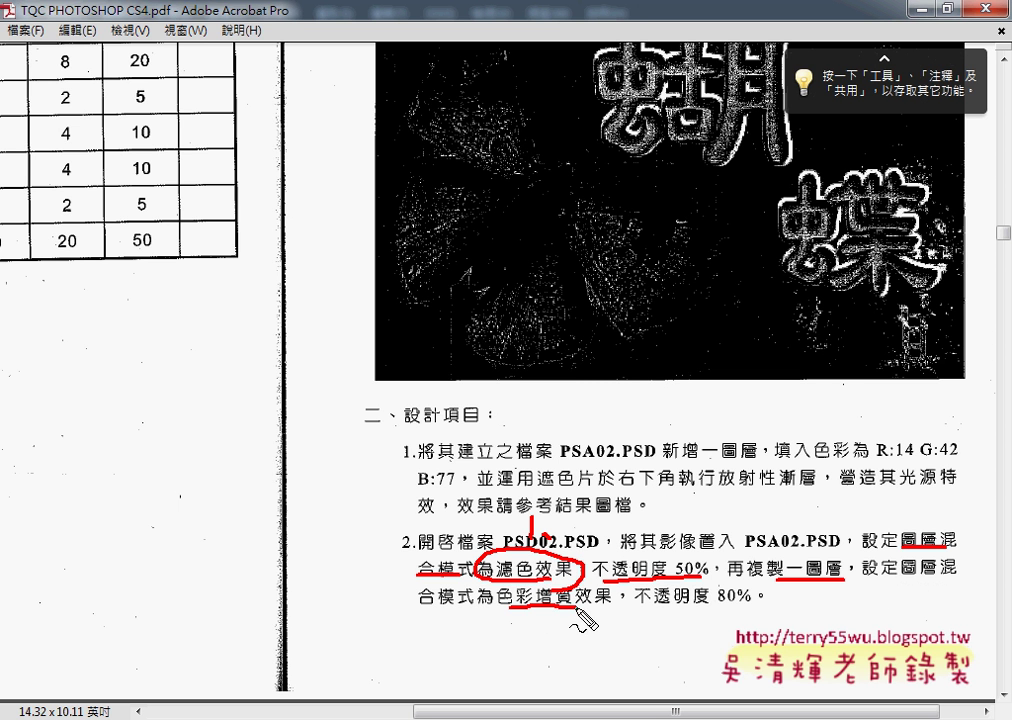
drag(513, 617, 543, 634)
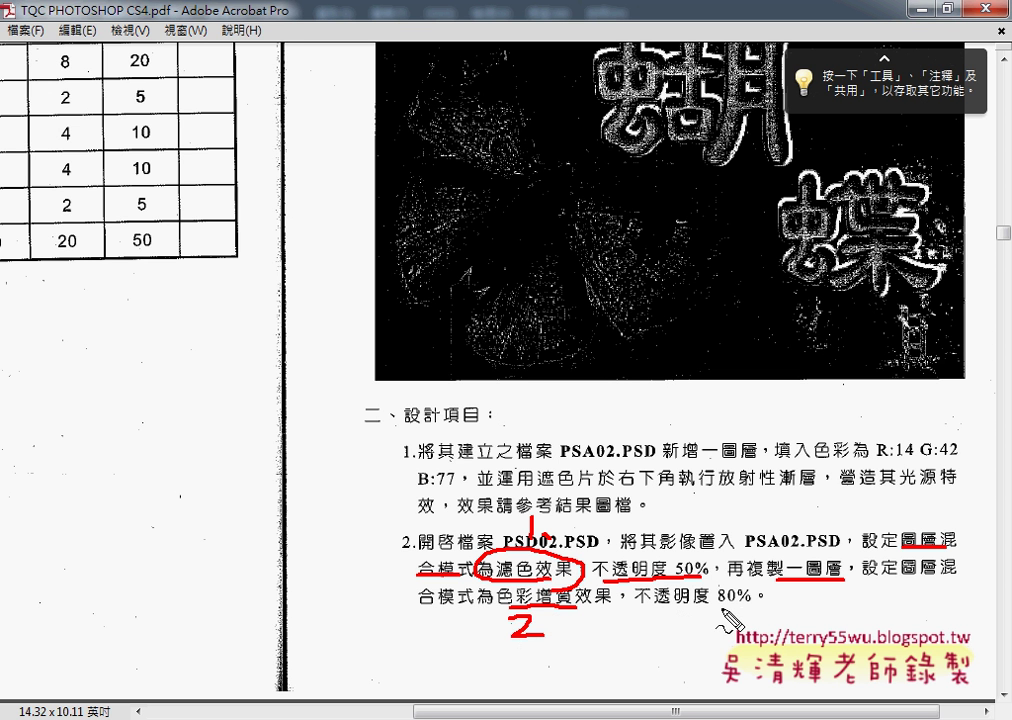
drag(715, 602, 750, 603)
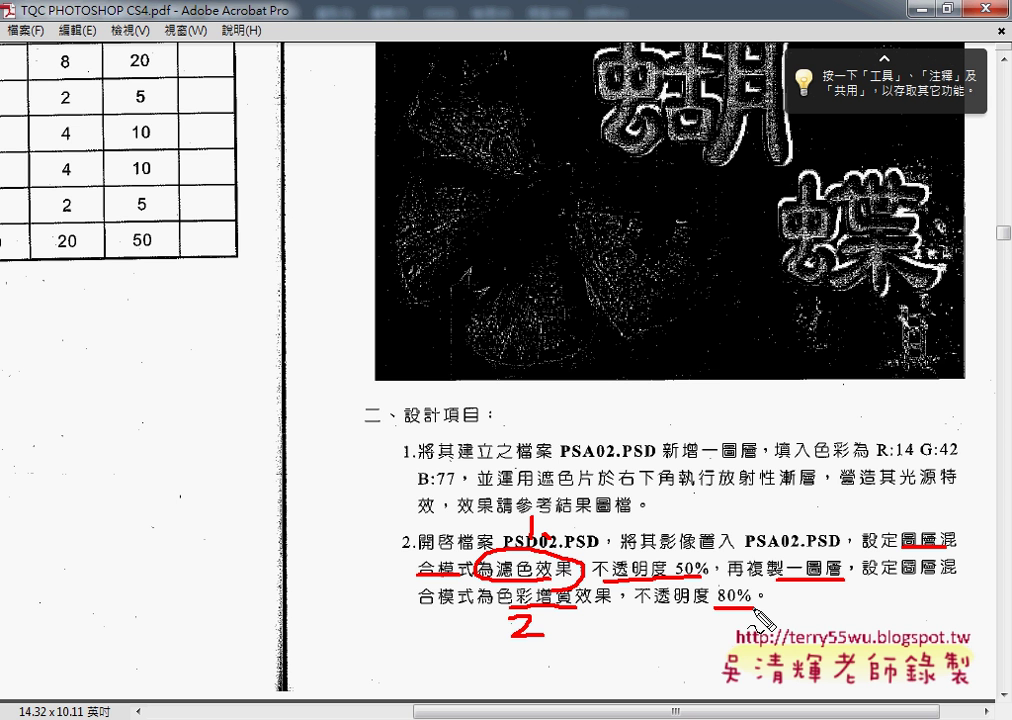
key(Escape)
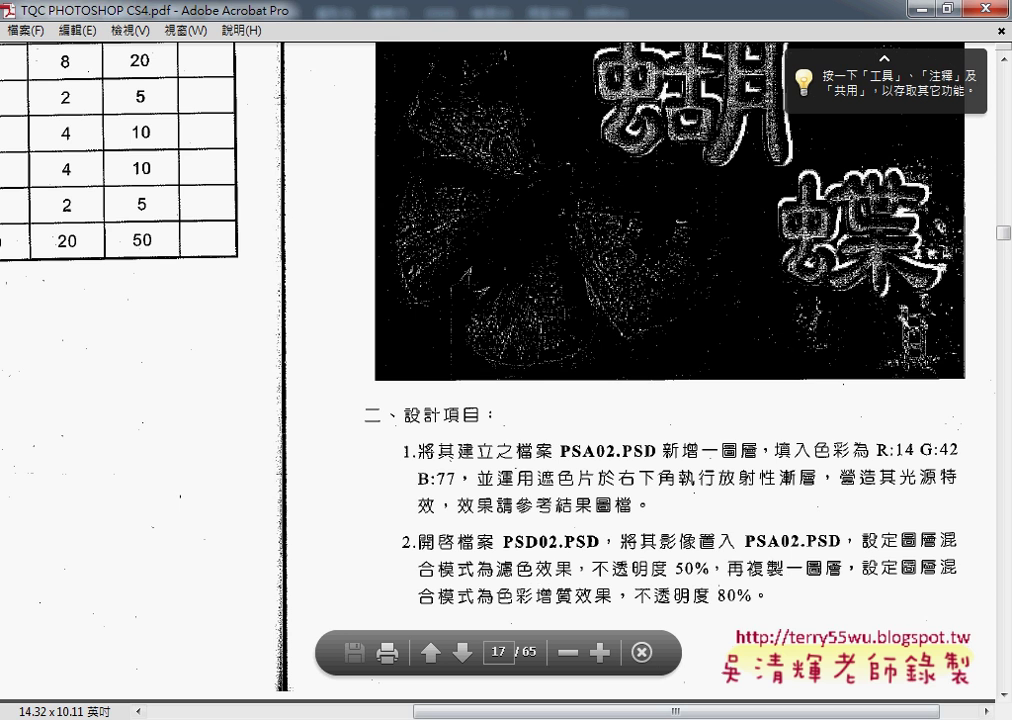
key(alt+Tab)
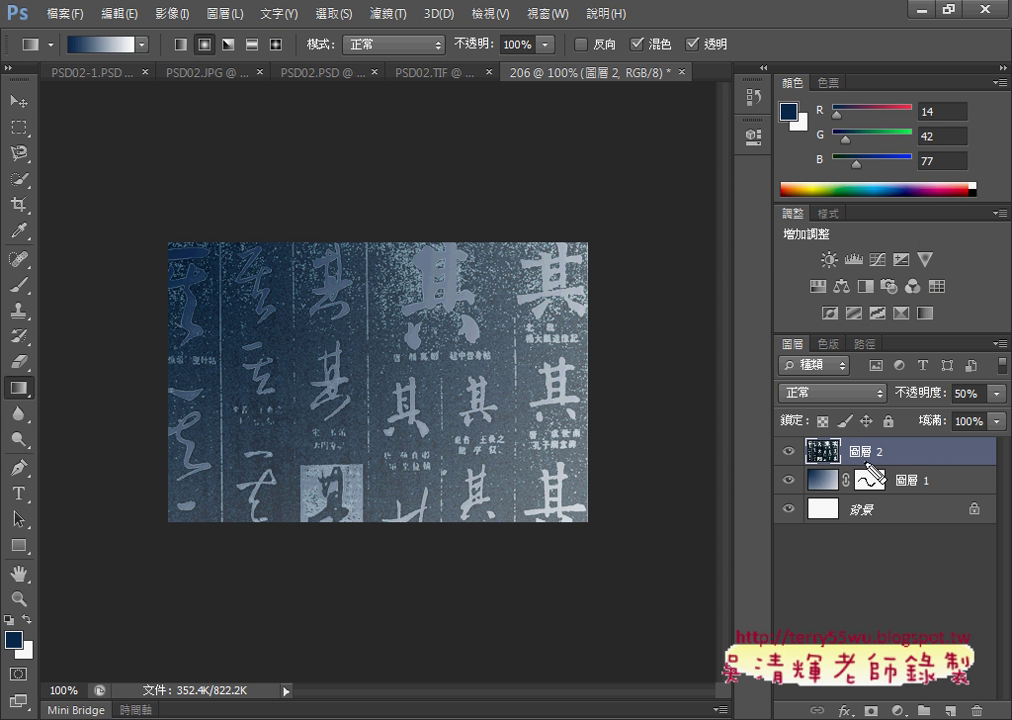
Step: Set 圖層 2's blend mode to 濾色 (Screen), keeping its opacity at 50%
mouse_move(878, 467)
mouse_down()
mouse_move(783, 468)
mouse_move(870, 463)
mouse_up()
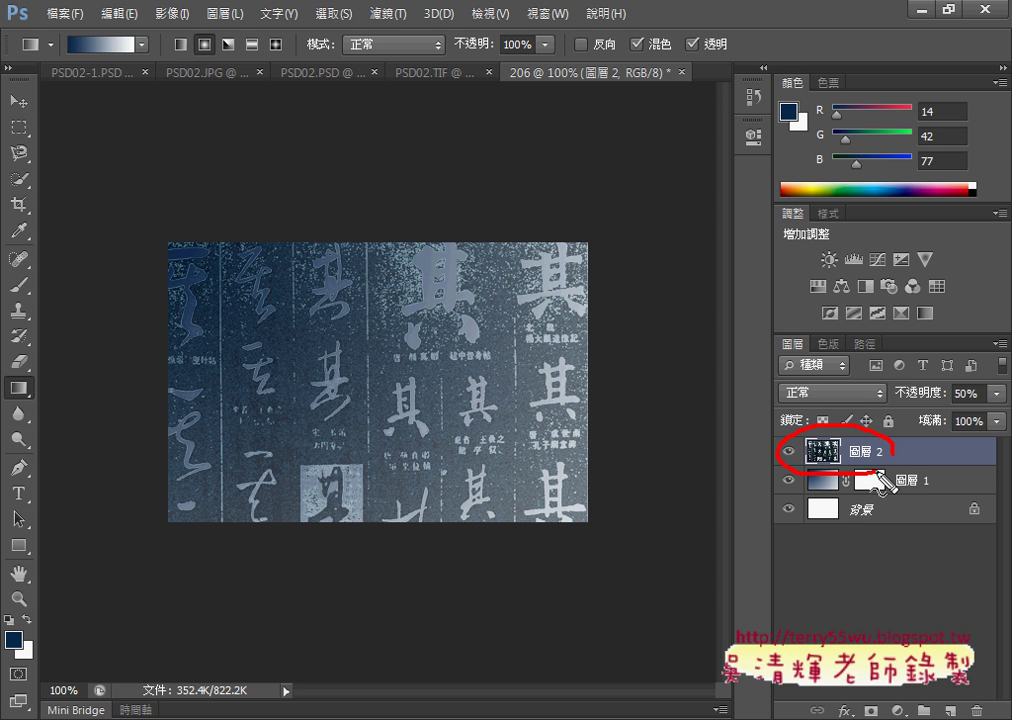
drag(858, 389, 854, 384)
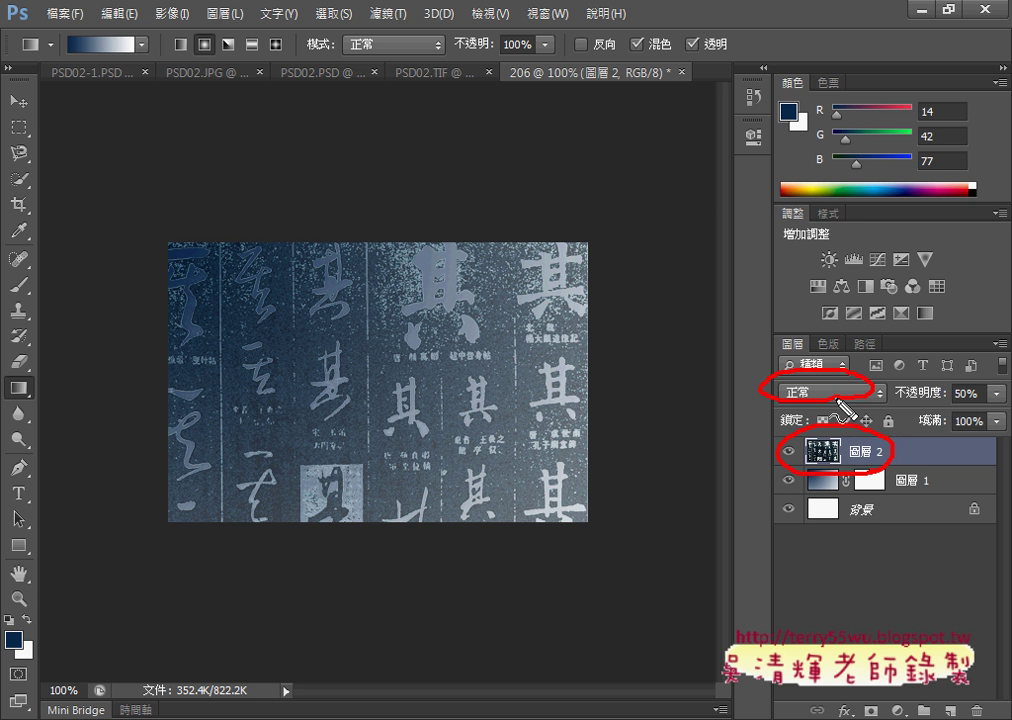
key(Escape)
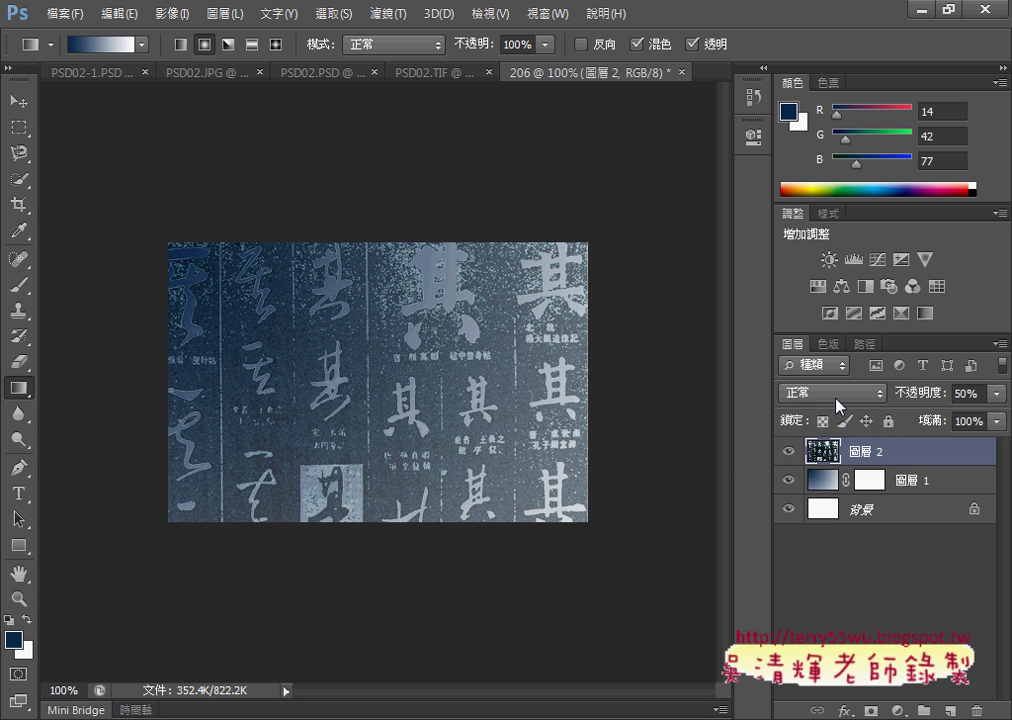
click(836, 399)
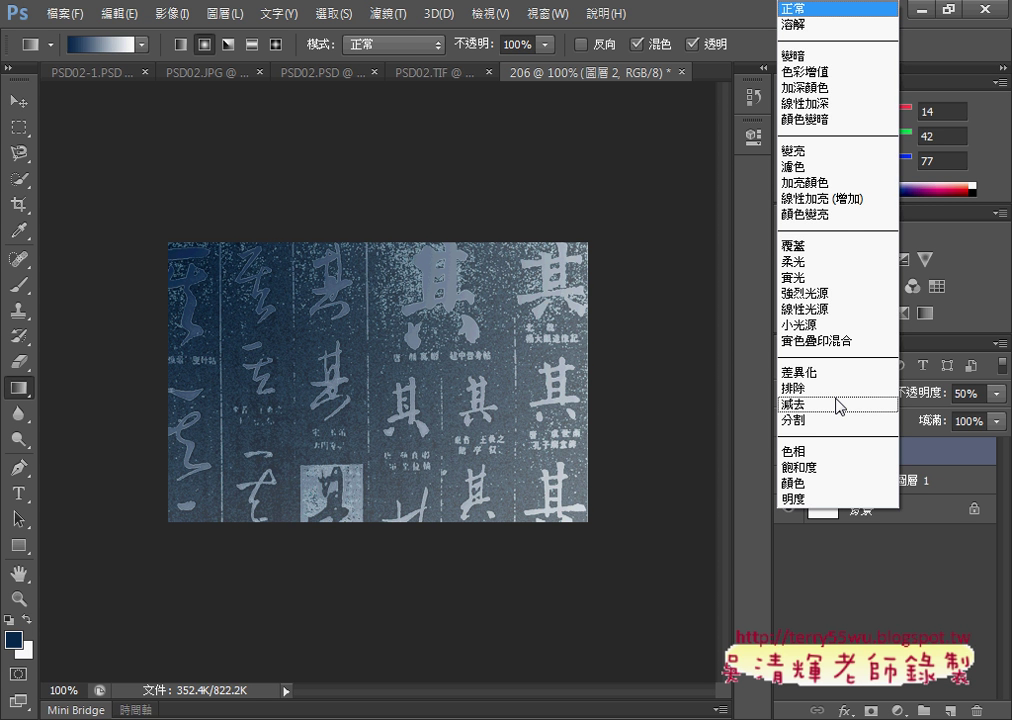
click(841, 167)
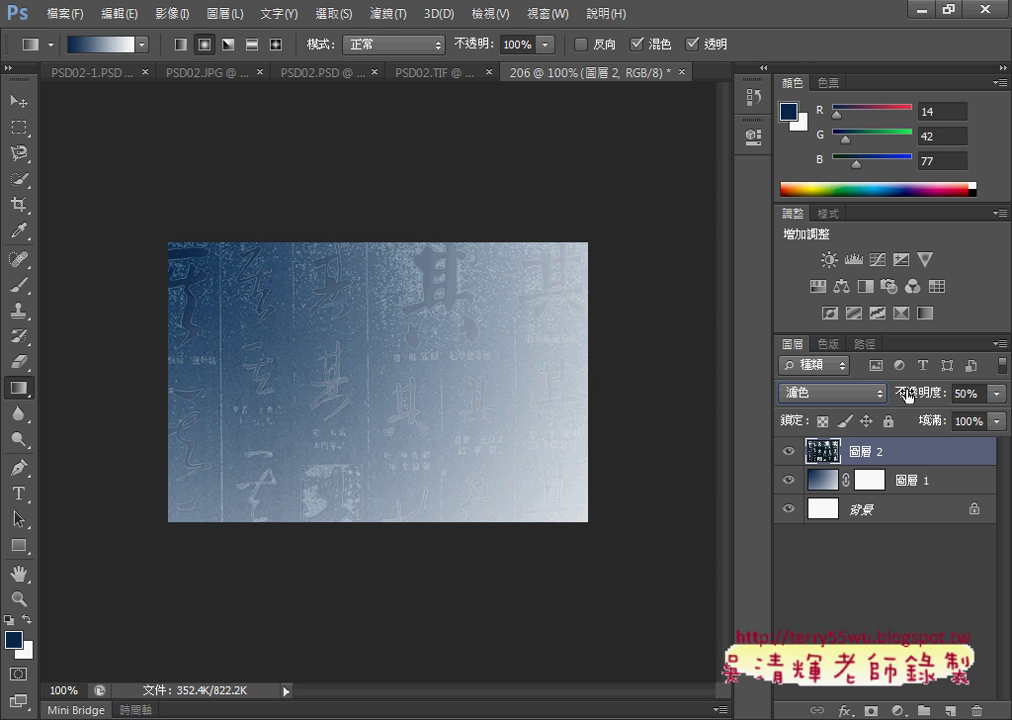
click(955, 394)
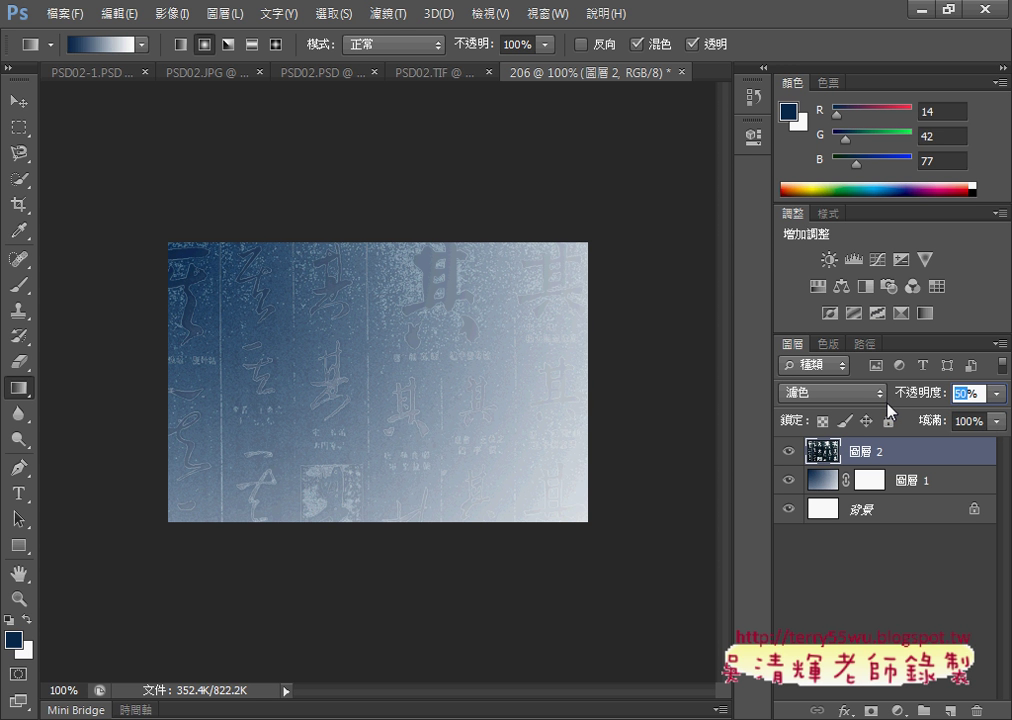
Step: Duplicate PSD02.PSD's 圖層 1 into document 206 as 圖層 3
click(310, 73)
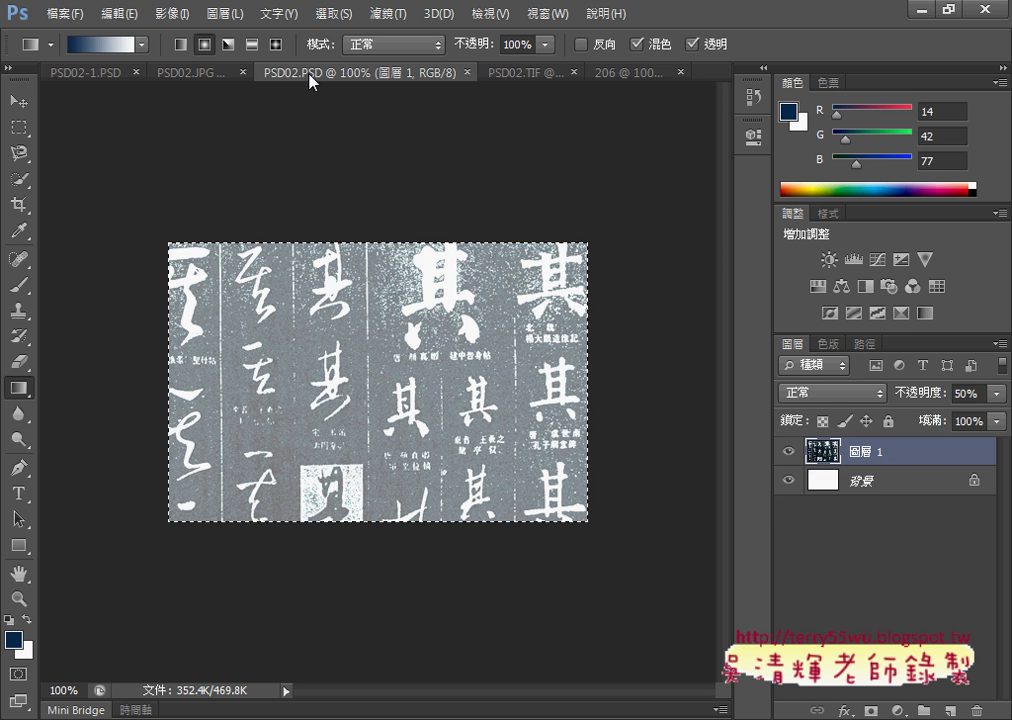
right_click(903, 456)
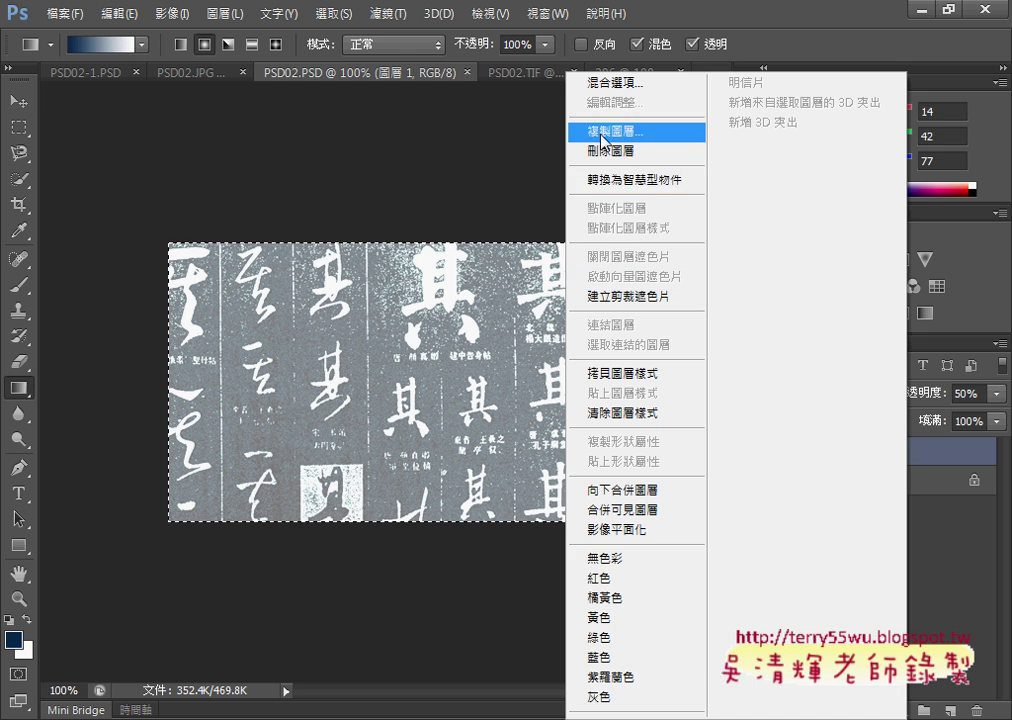
click(605, 132)
click(470, 300)
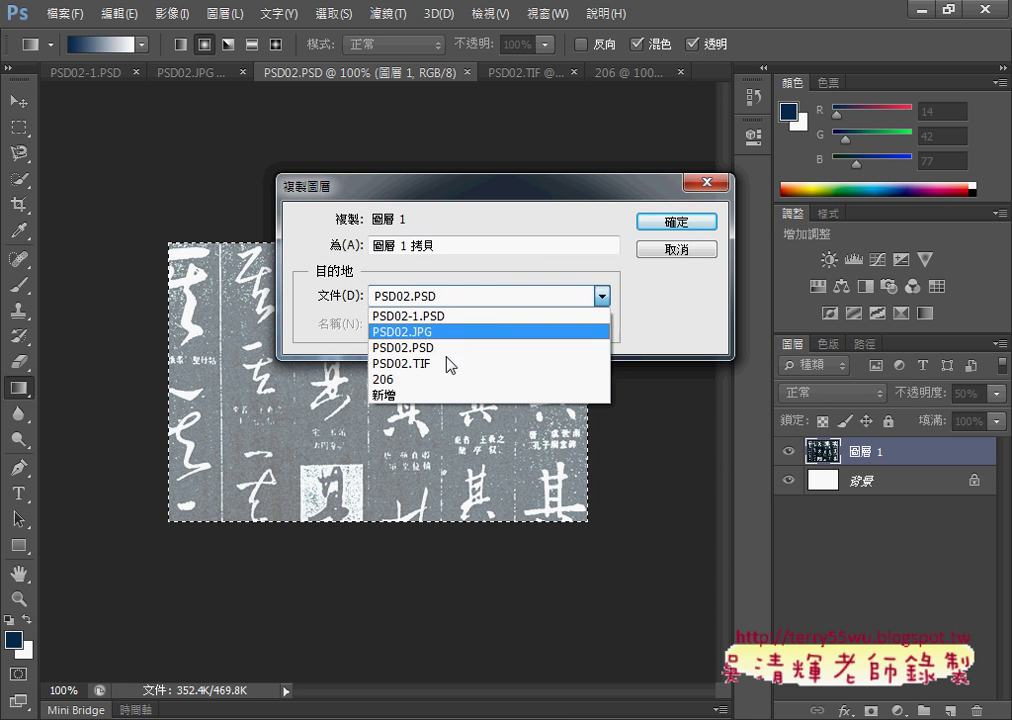
click(427, 388)
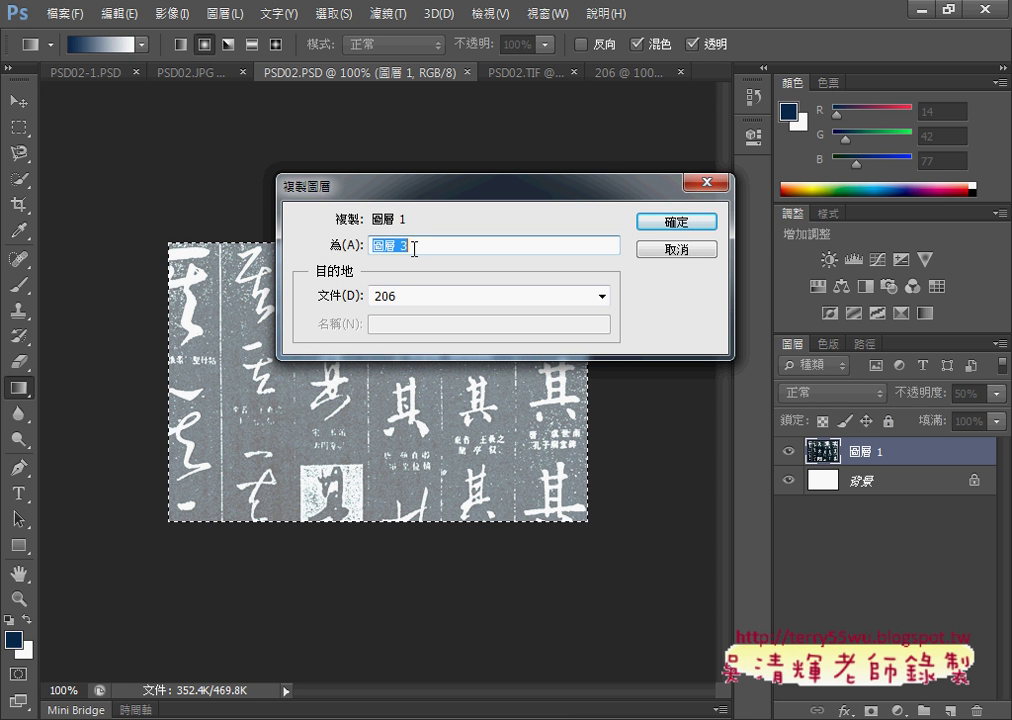
click(425, 249)
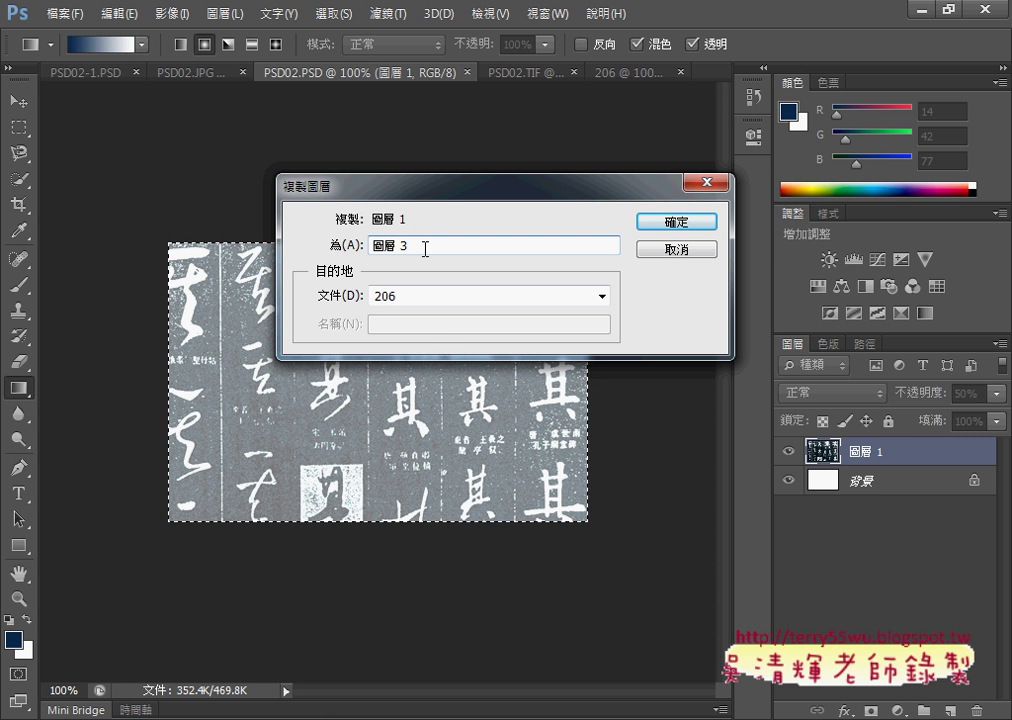
click(710, 222)
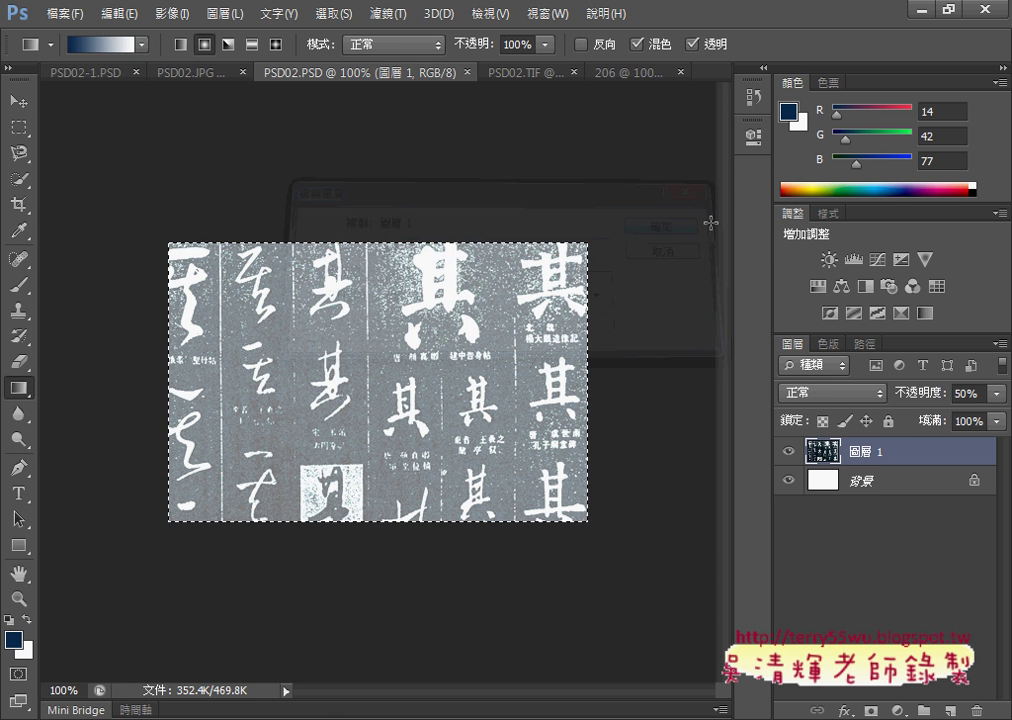
Step: Bring up document 206, check 圖層 3's blend mode list, then view the task PDF
click(635, 73)
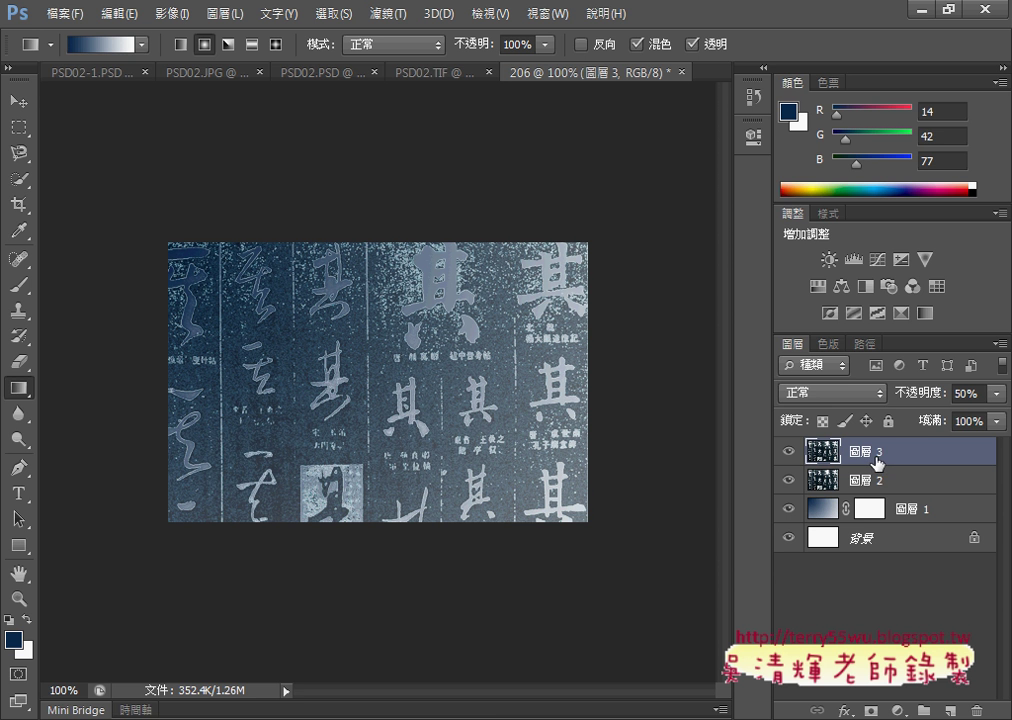
click(845, 394)
key(Escape)
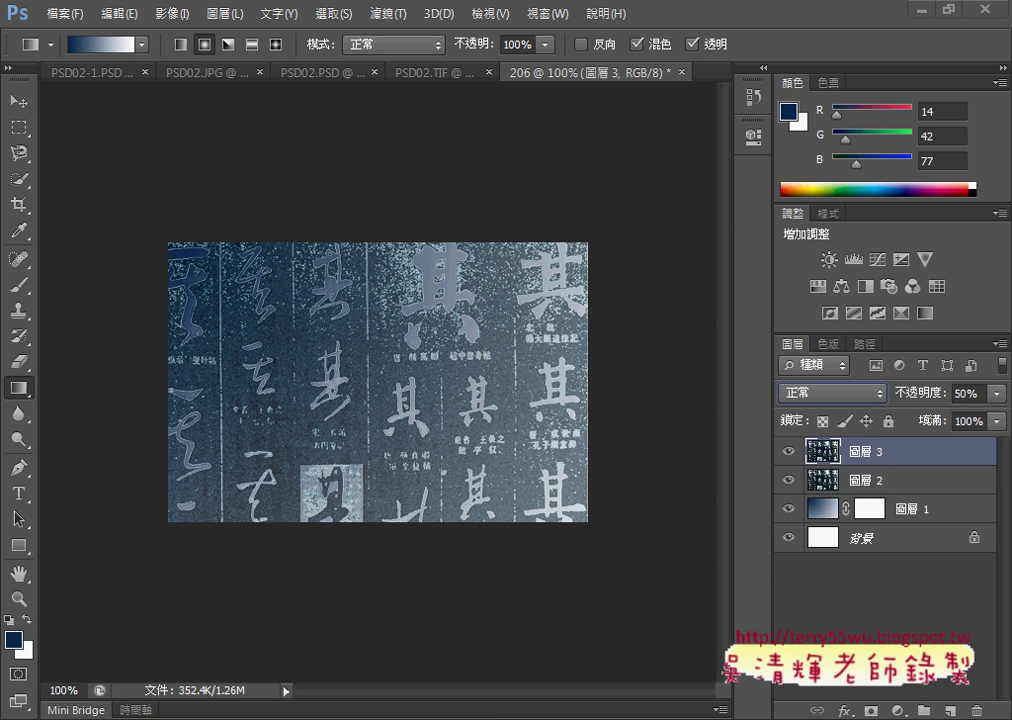
key(alt+Tab)
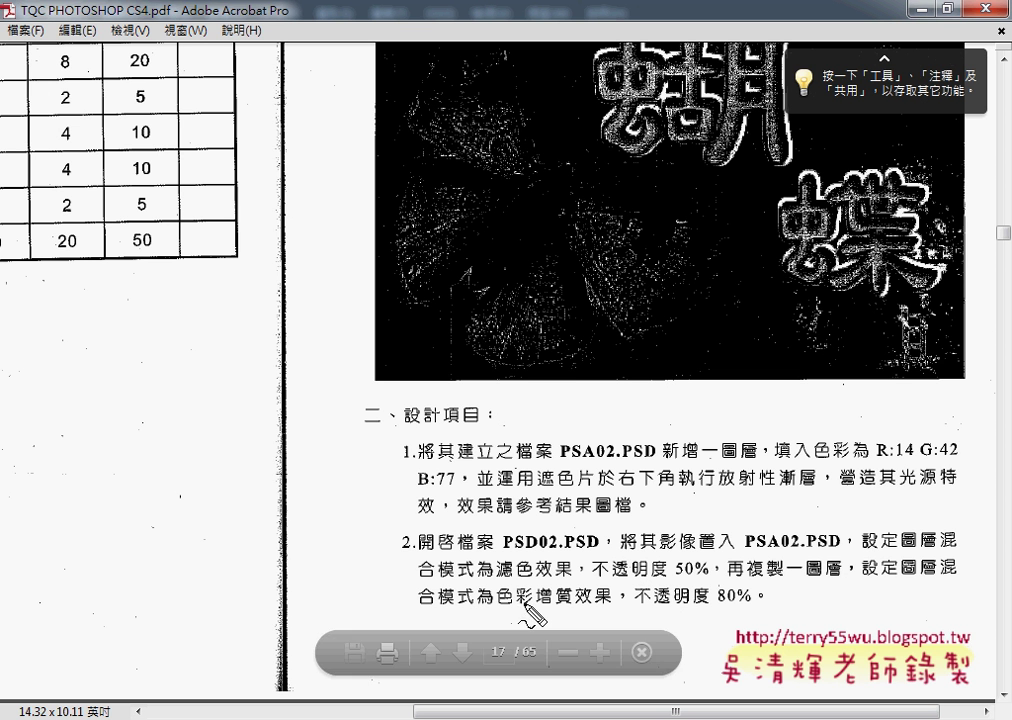
Step: Mark the 色彩增質 blend mode and 80% opacity requirements in design item 2, then clear the marks
drag(498, 604, 567, 604)
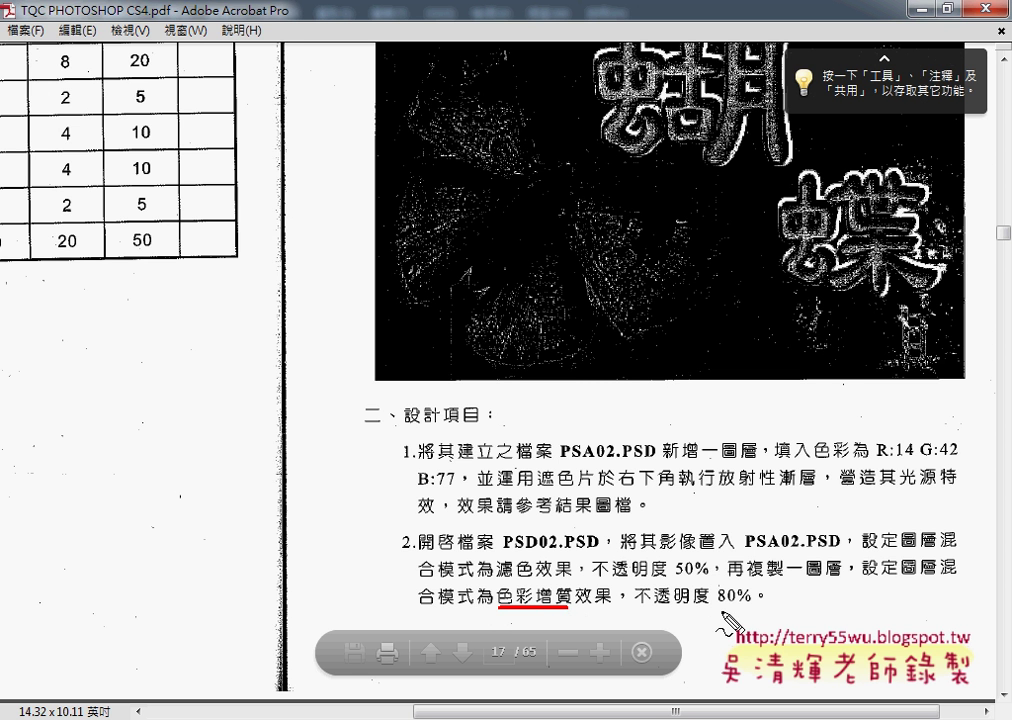
drag(718, 604, 748, 604)
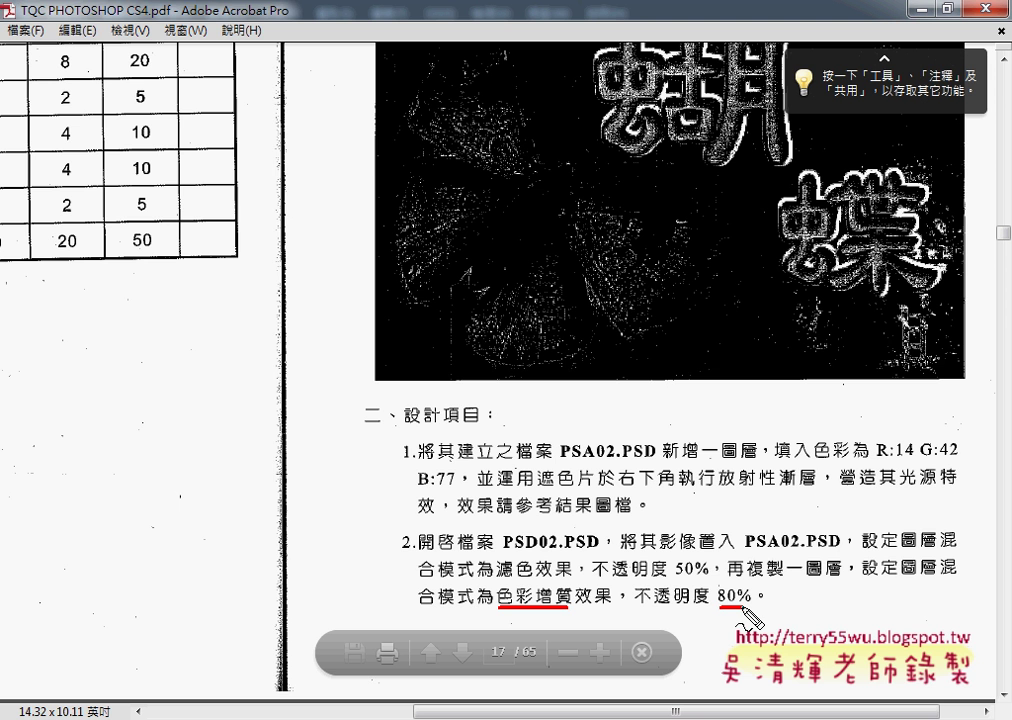
key(Escape)
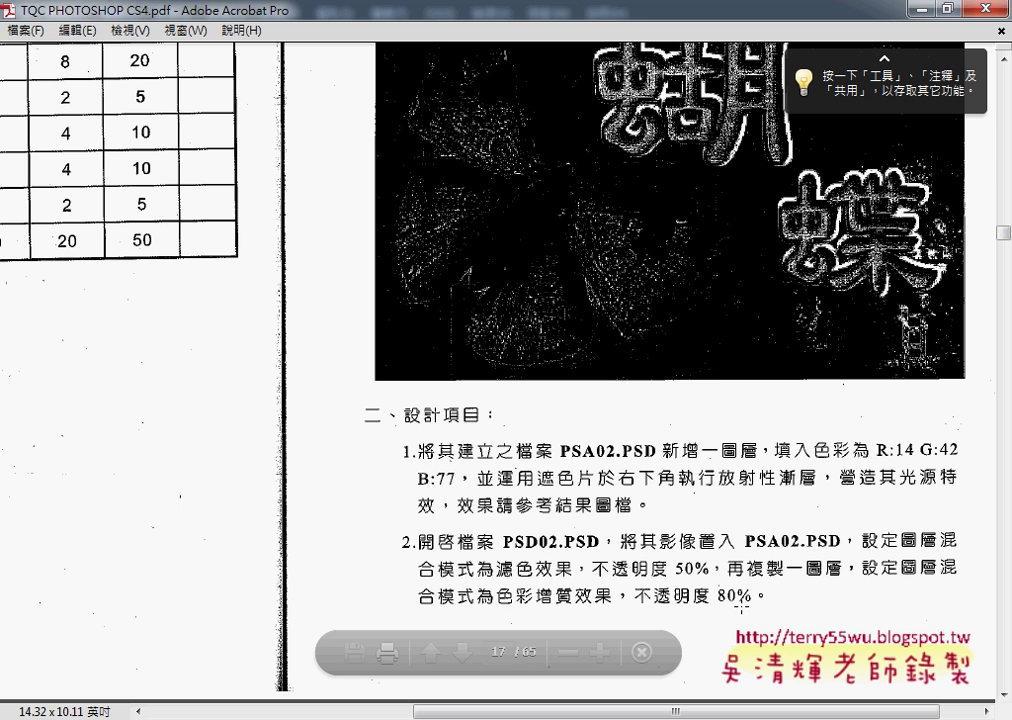
Step: Set 圖層 3 to the 色彩增值 (Multiply) blend mode at 80% opacity
key(alt+Tab)
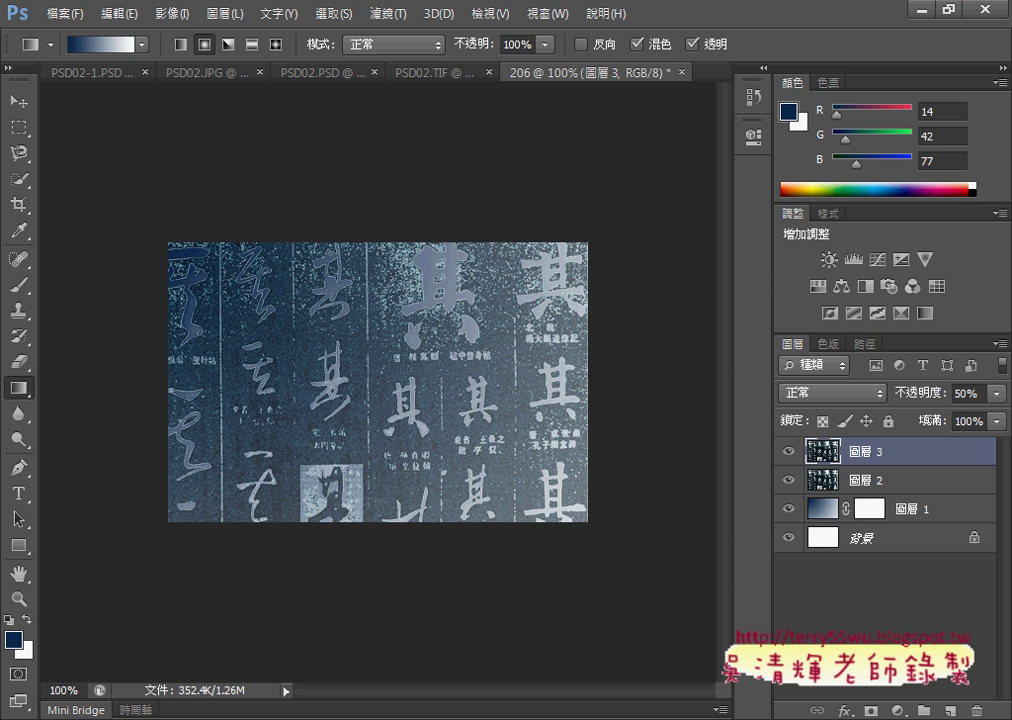
click(858, 393)
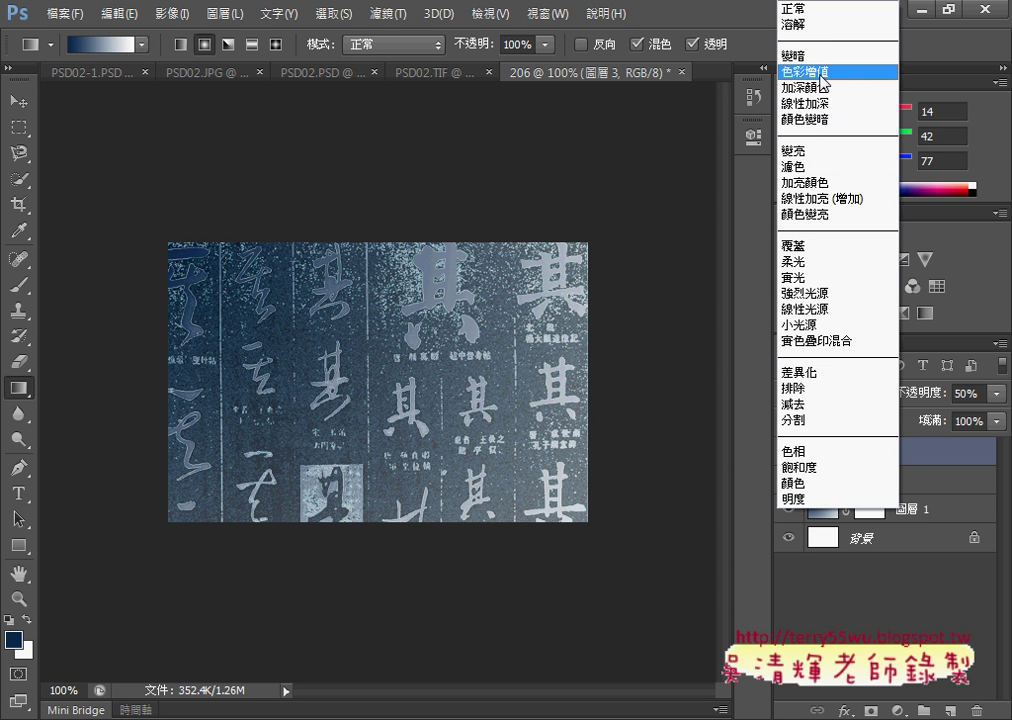
click(822, 72)
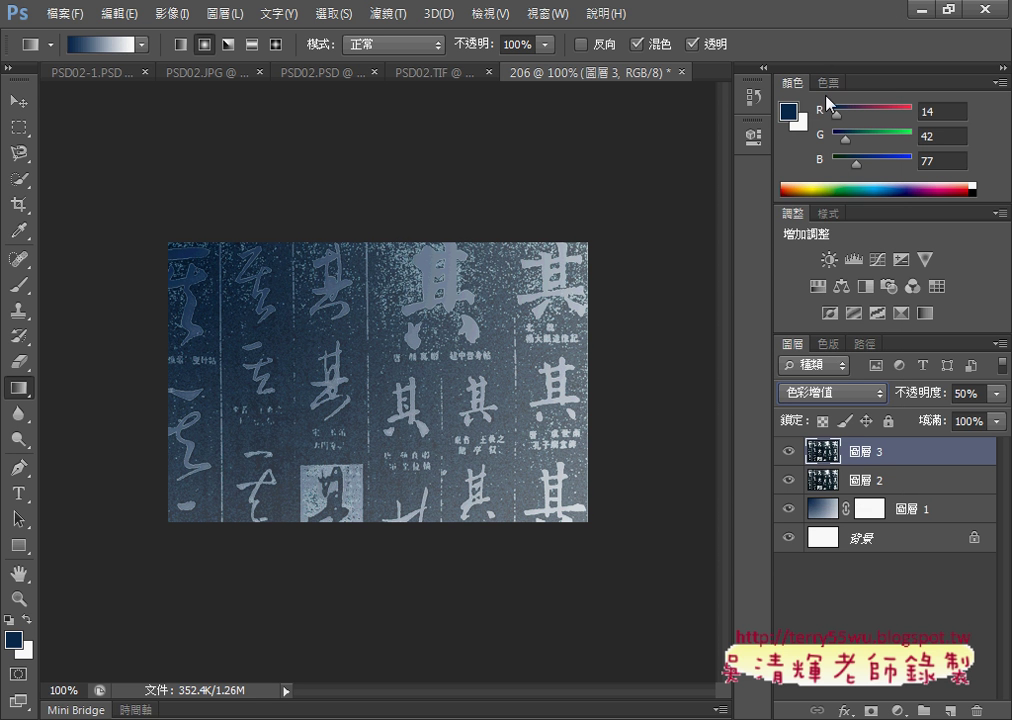
click(960, 393)
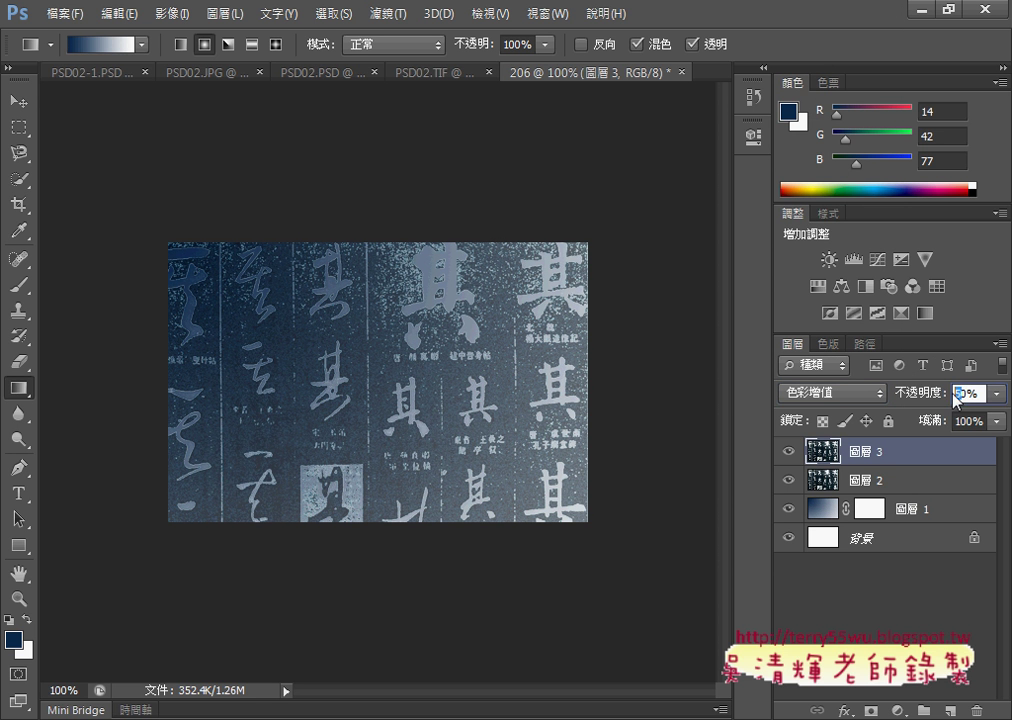
text(80)
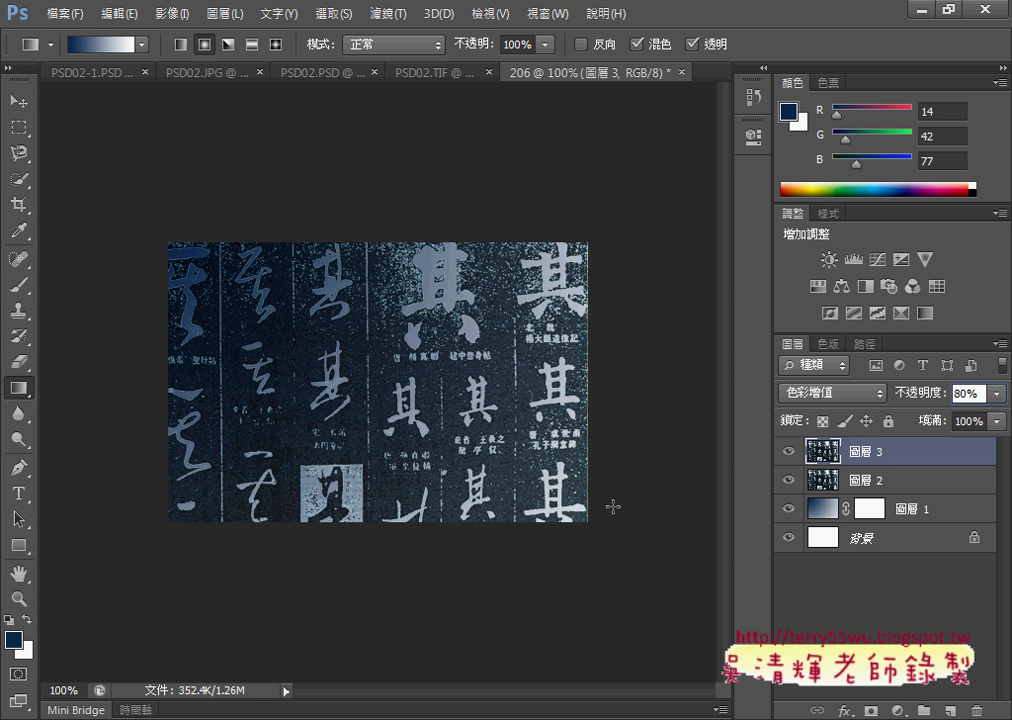
key(alt+Tab)
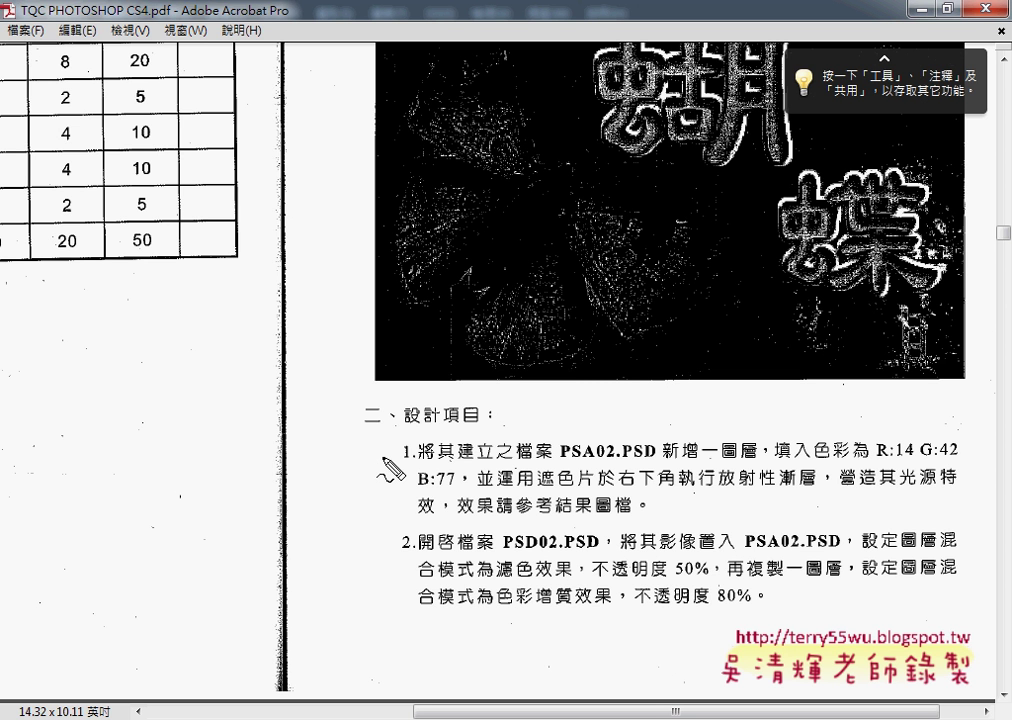
Step: Tick off item 1's radial gradient and 濾色 requirements, then scroll to page 3-36 with items 3–5
drag(383, 459, 408, 454)
drag(703, 487, 808, 486)
drag(714, 492, 795, 491)
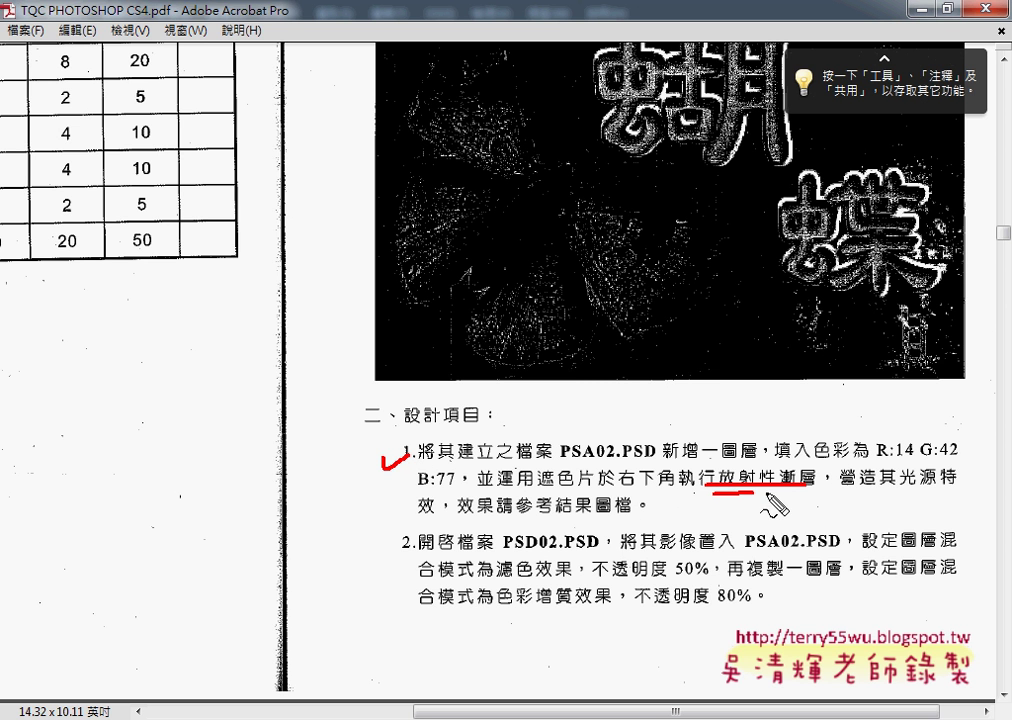
mouse_move(498, 577)
mouse_down()
mouse_move(531, 575)
mouse_move(535, 606)
mouse_move(556, 605)
mouse_up()
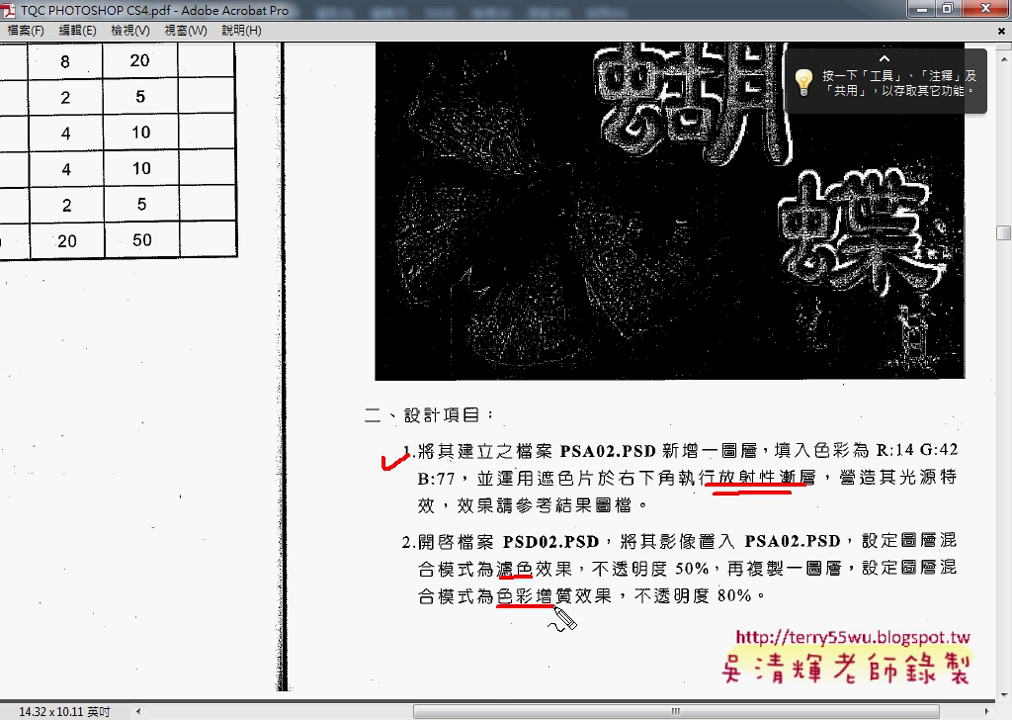
scroll(553, 641, down, 3)
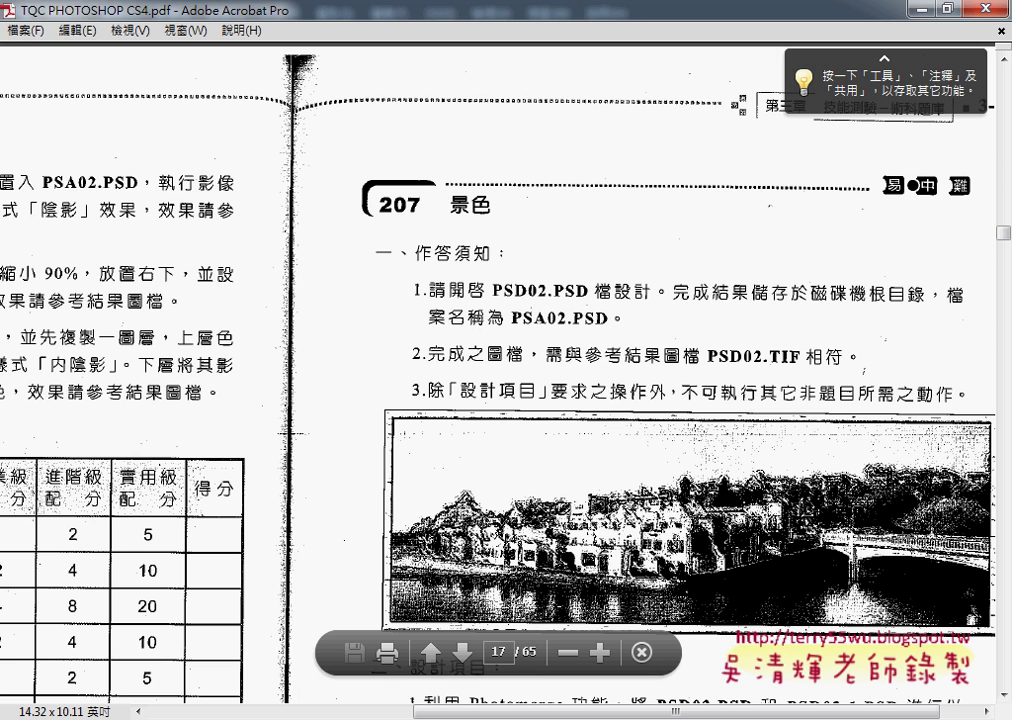
drag(502, 713, 237, 713)
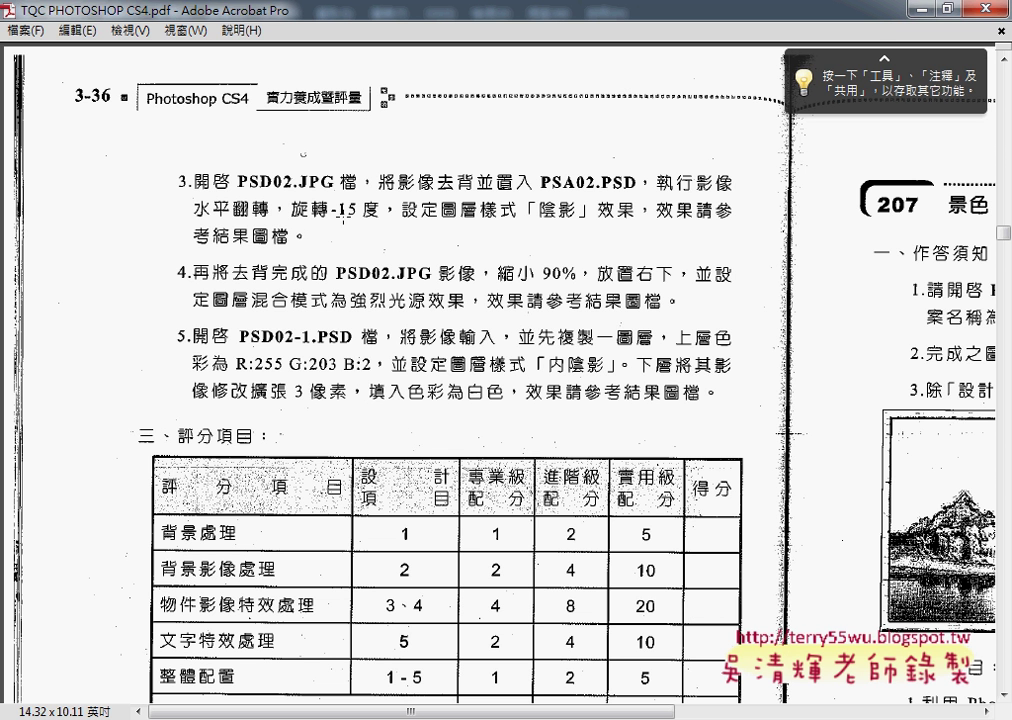
Step: Return to Photoshop, bring PSD02.JPG to the front, and deselect its butterfly outline
click(920, 8)
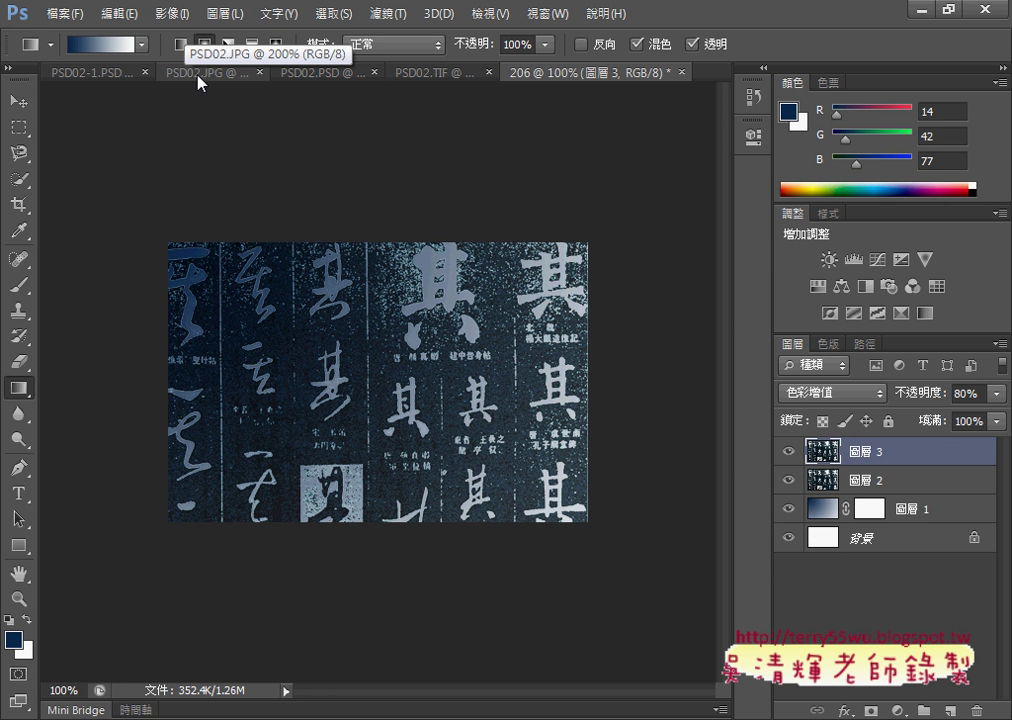
click(215, 78)
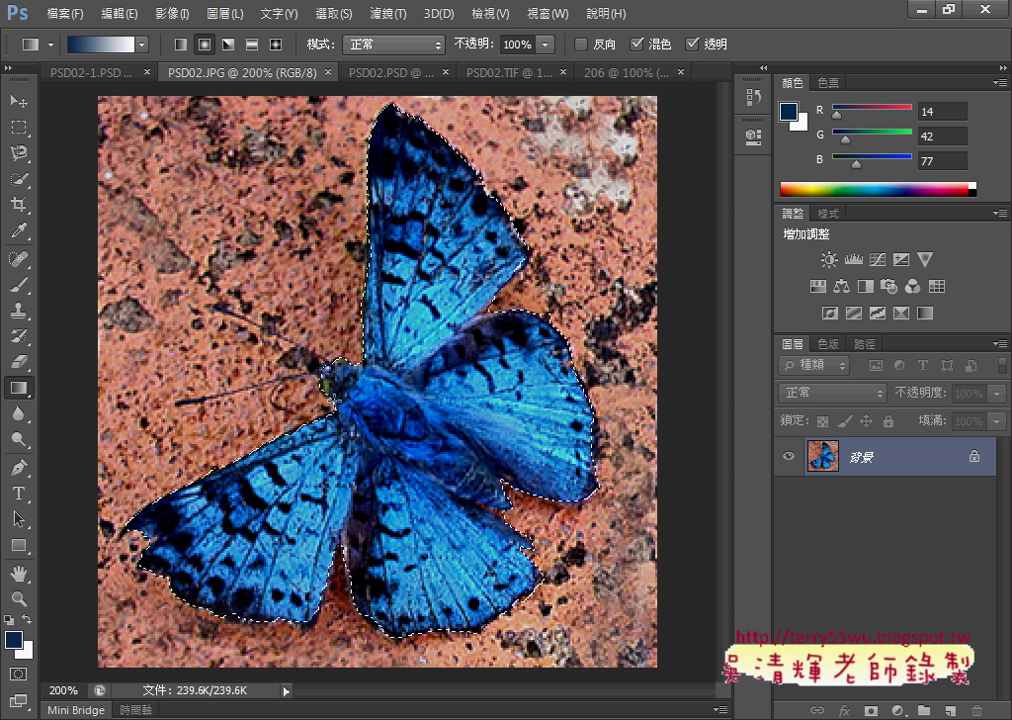
click(333, 14)
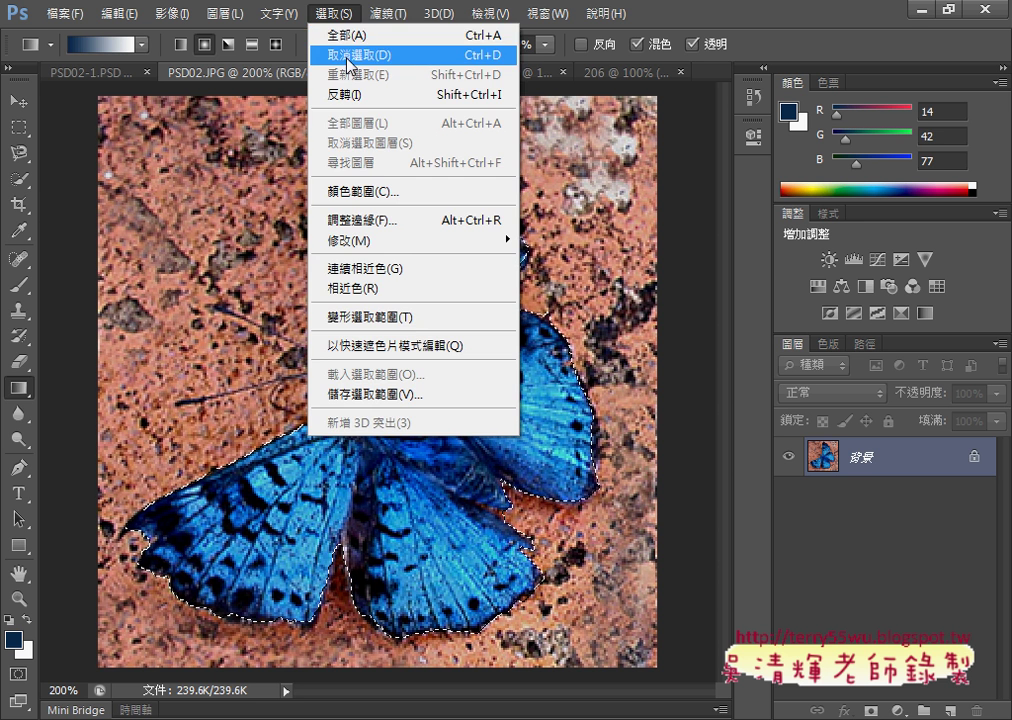
click(347, 55)
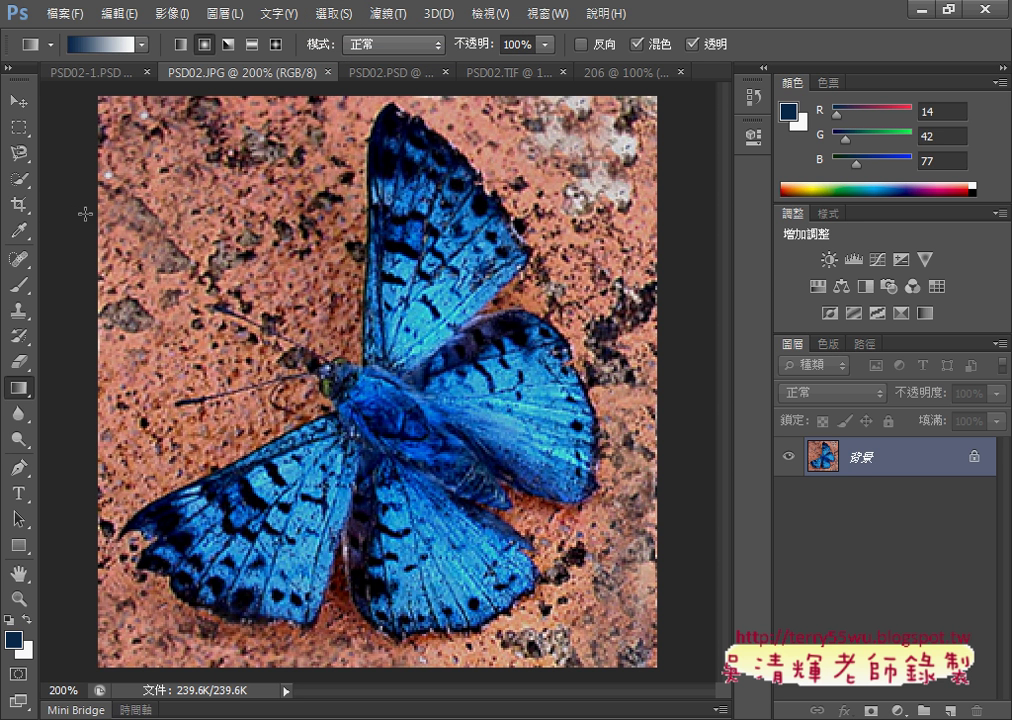
Step: Try a Quick Selection of the background around the butterfly's wings, then deselect it
click(25, 181)
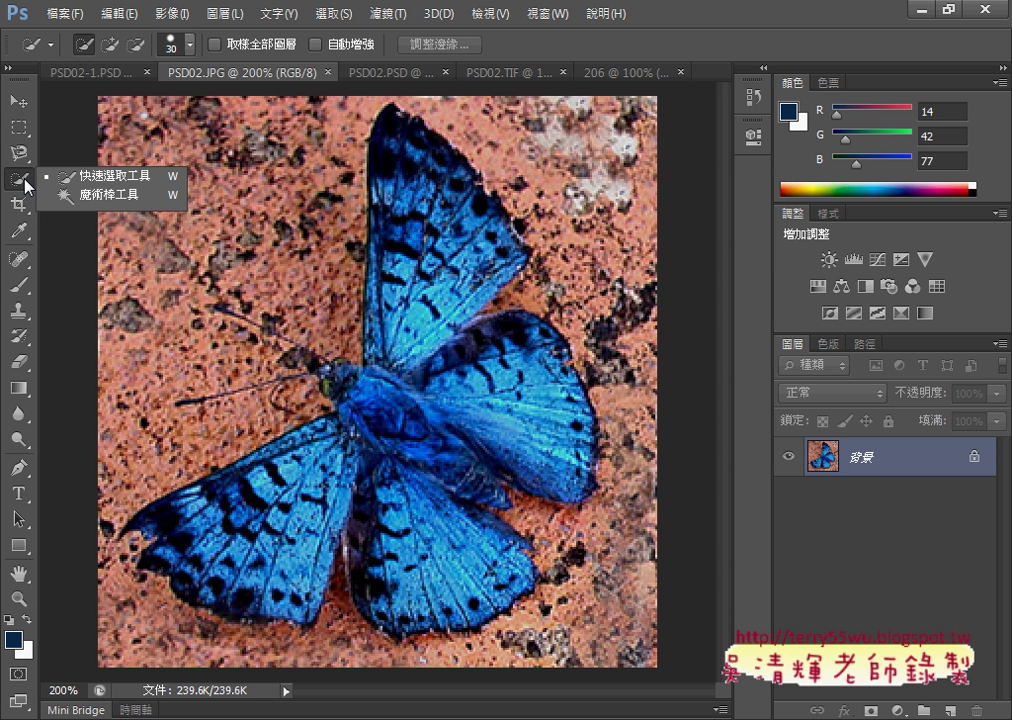
click(100, 175)
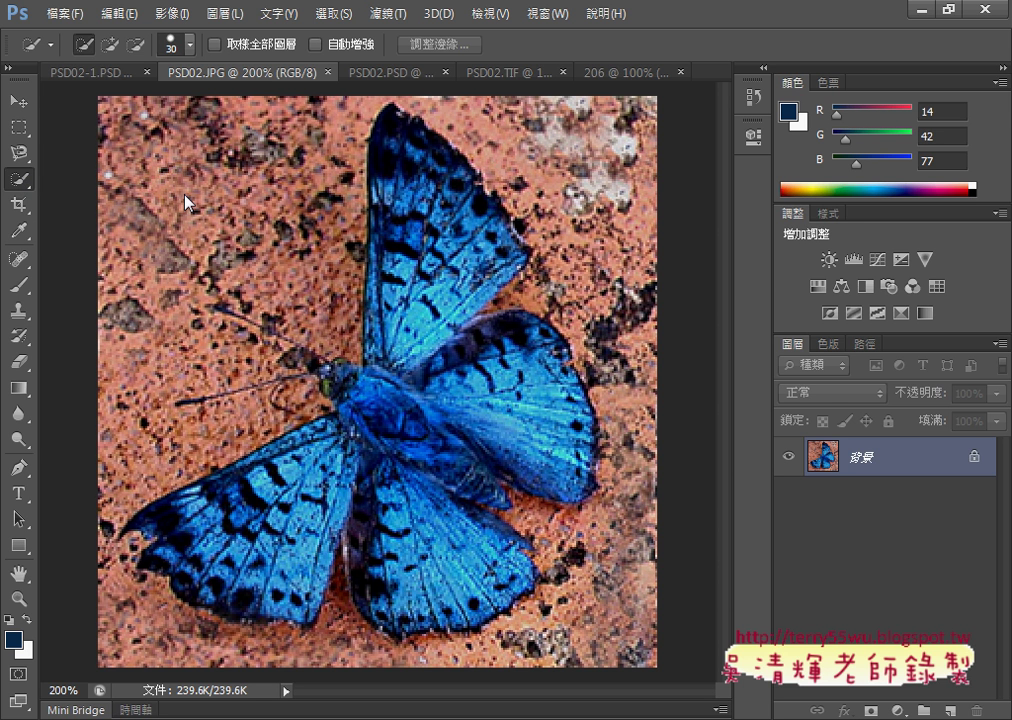
mouse_move(185, 195)
mouse_down()
mouse_move(230, 210)
mouse_move(328, 205)
mouse_up()
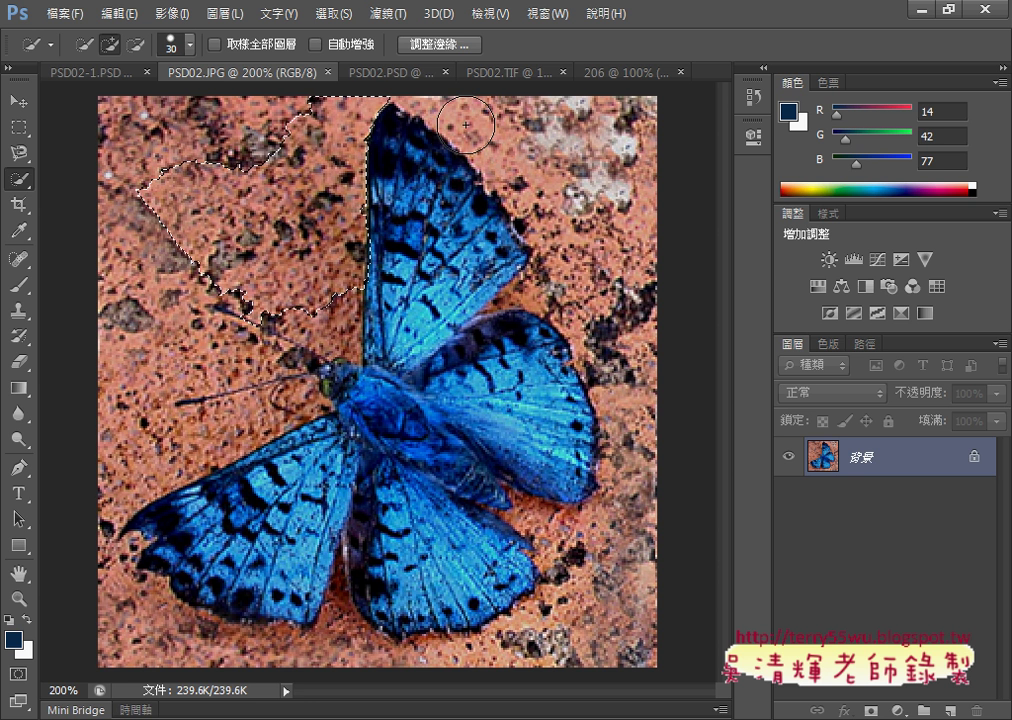
mouse_move(406, 130)
mouse_down()
mouse_move(530, 206)
mouse_move(527, 305)
mouse_up()
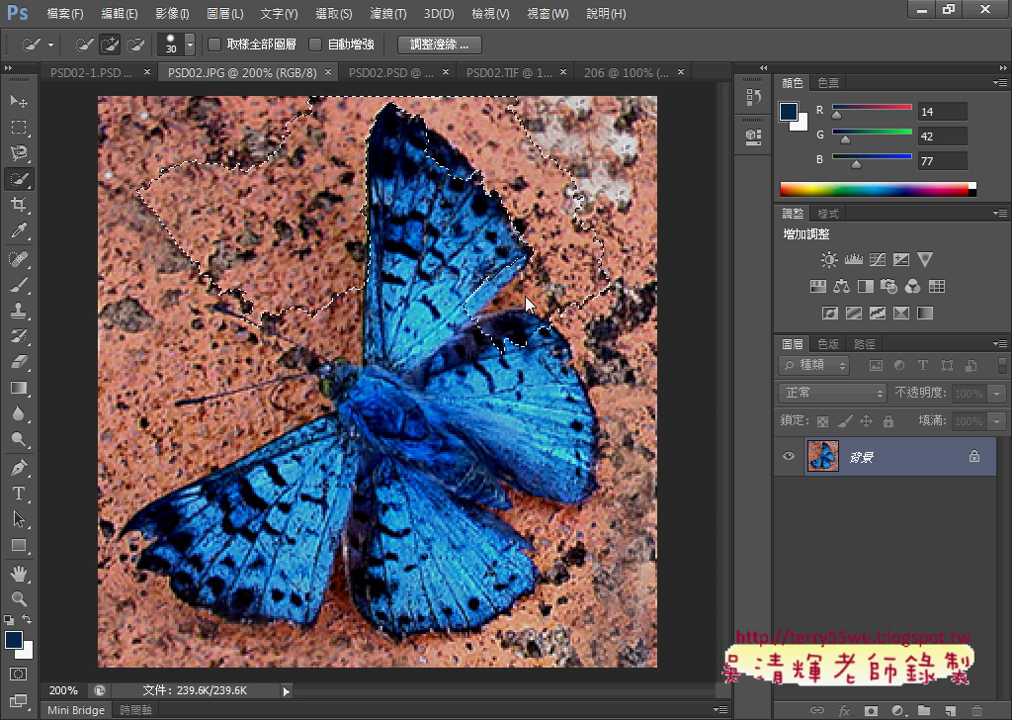
mouse_move(527, 305)
mouse_down()
mouse_move(631, 437)
mouse_move(624, 511)
mouse_up()
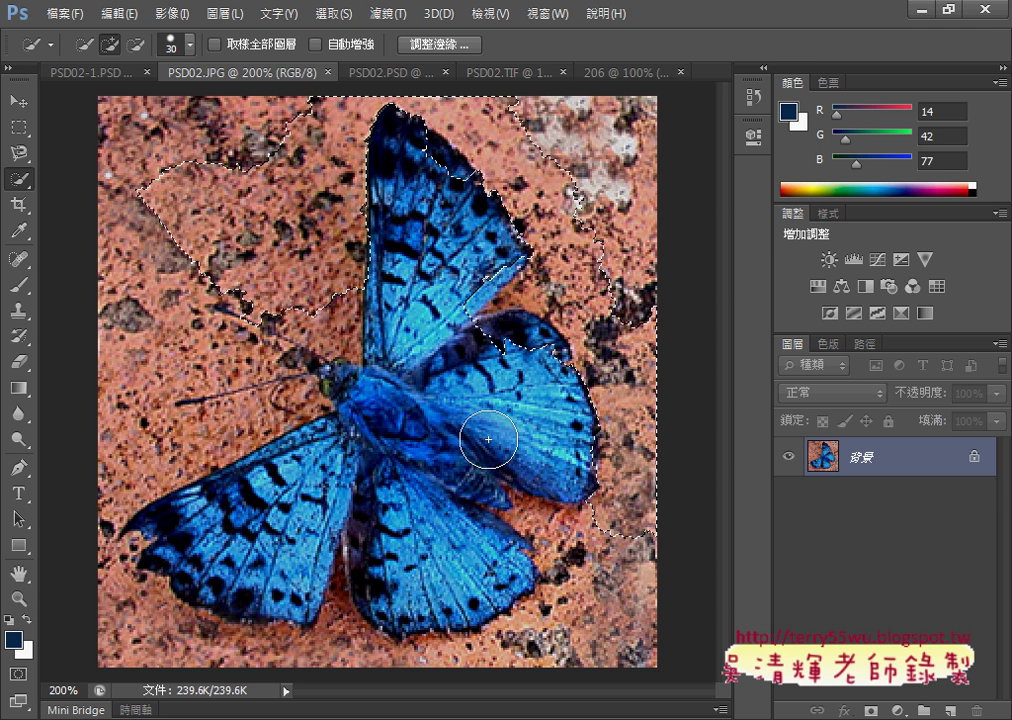
click(331, 14)
click(345, 55)
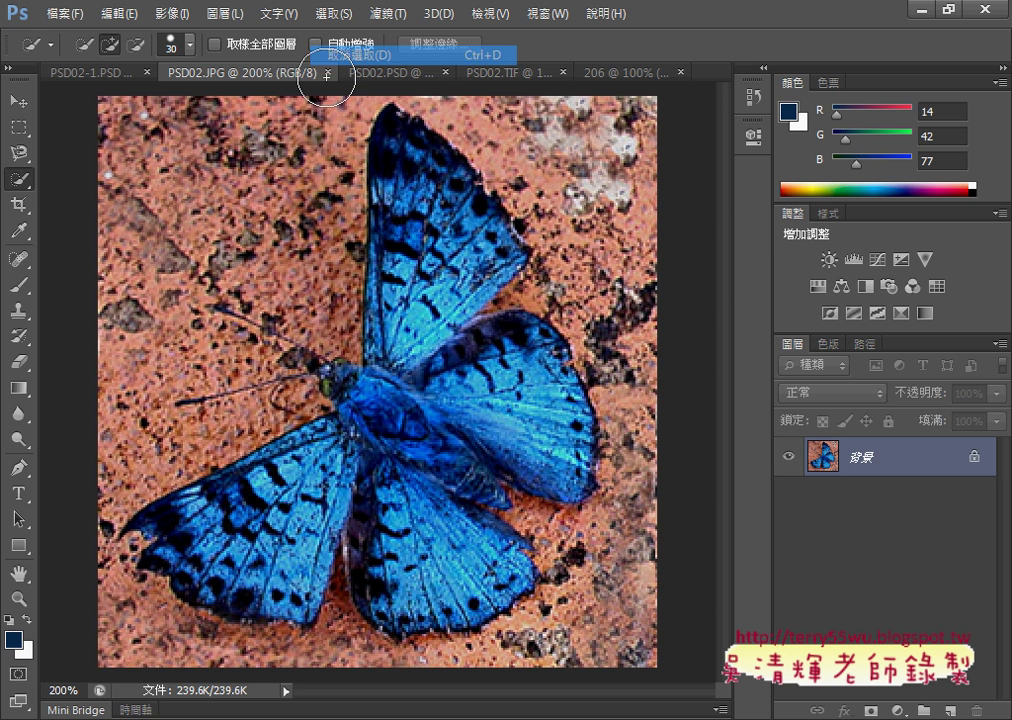
Step: Select background patches around the upper wing with the Magic Wand in Add to Selection mode
right_click(18, 179)
click(95, 196)
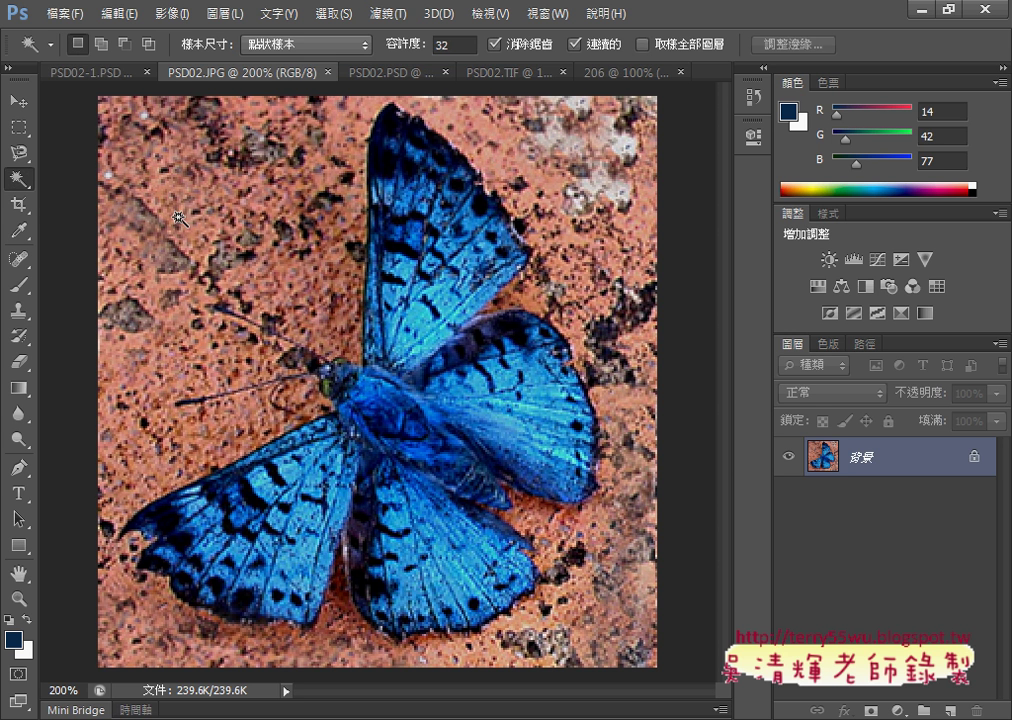
click(101, 44)
click(163, 170)
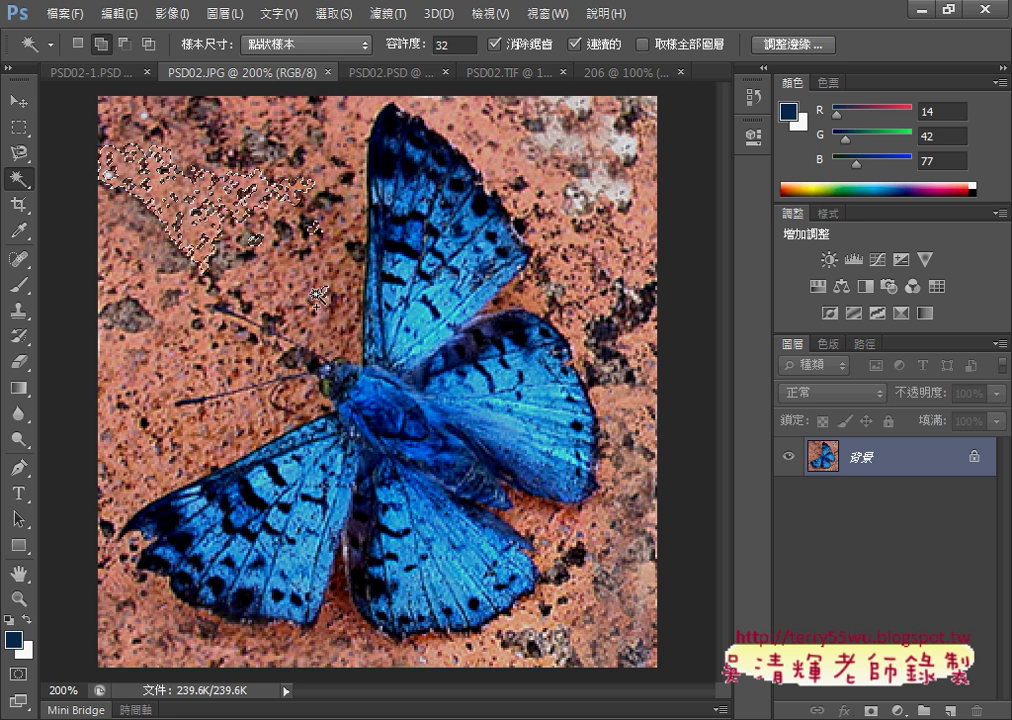
click(245, 145)
shift+click(332, 175)
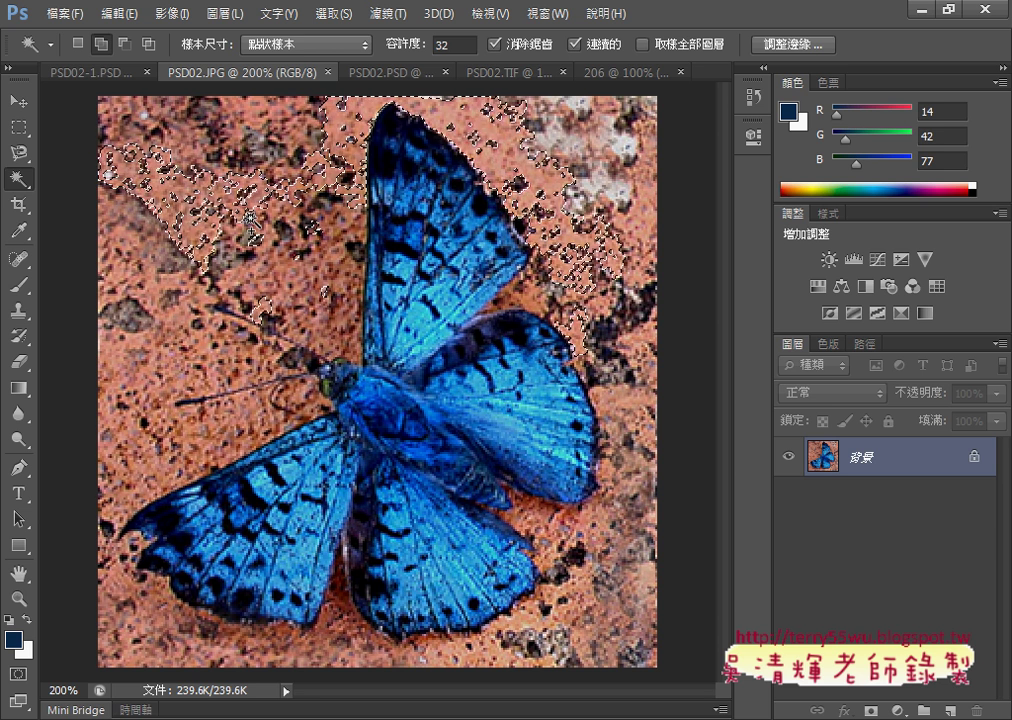
Step: Discard the Magic Wand selection and bring up the lasso tool choices
click(343, 16)
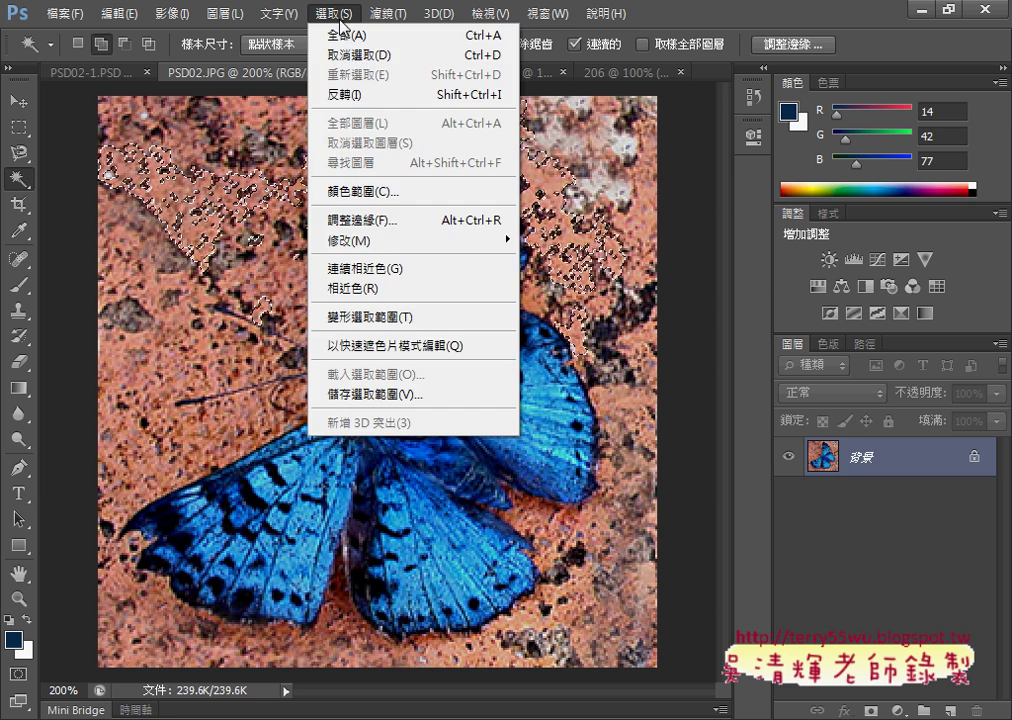
click(370, 52)
click(20, 154)
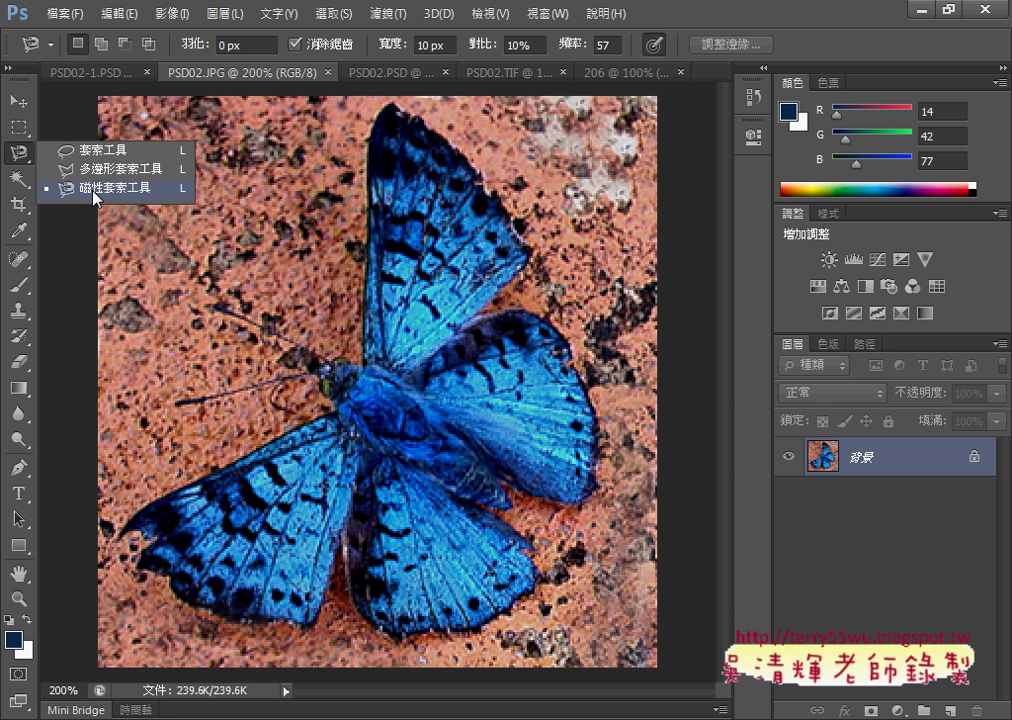
Step: Start a Magnetic Lasso outline at the butterfly's body
click(94, 193)
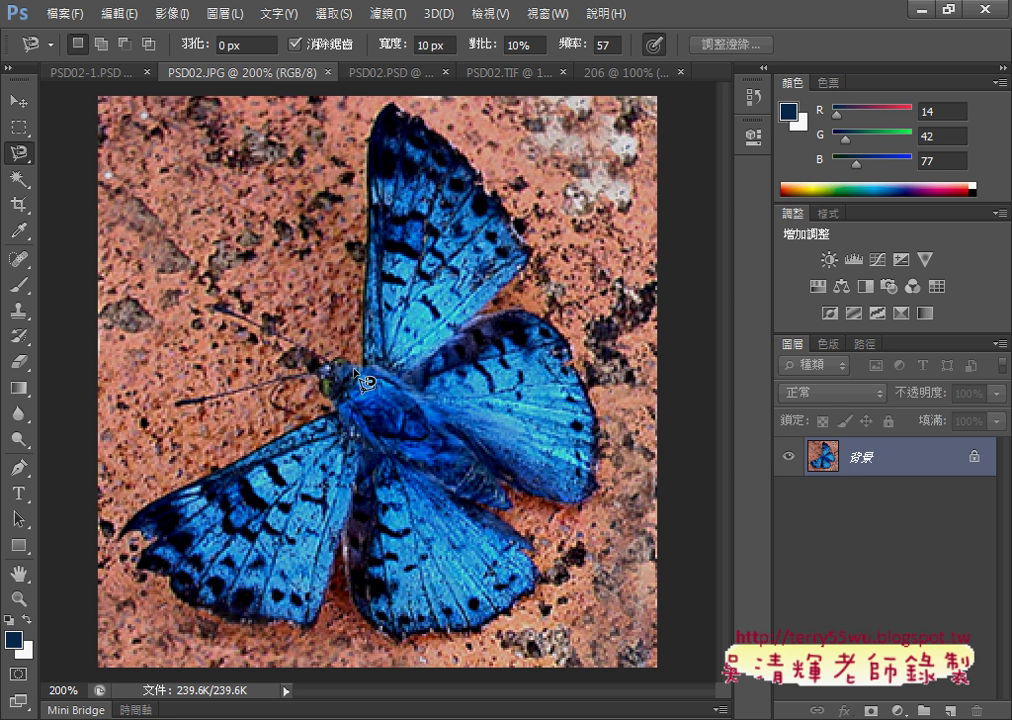
click(363, 367)
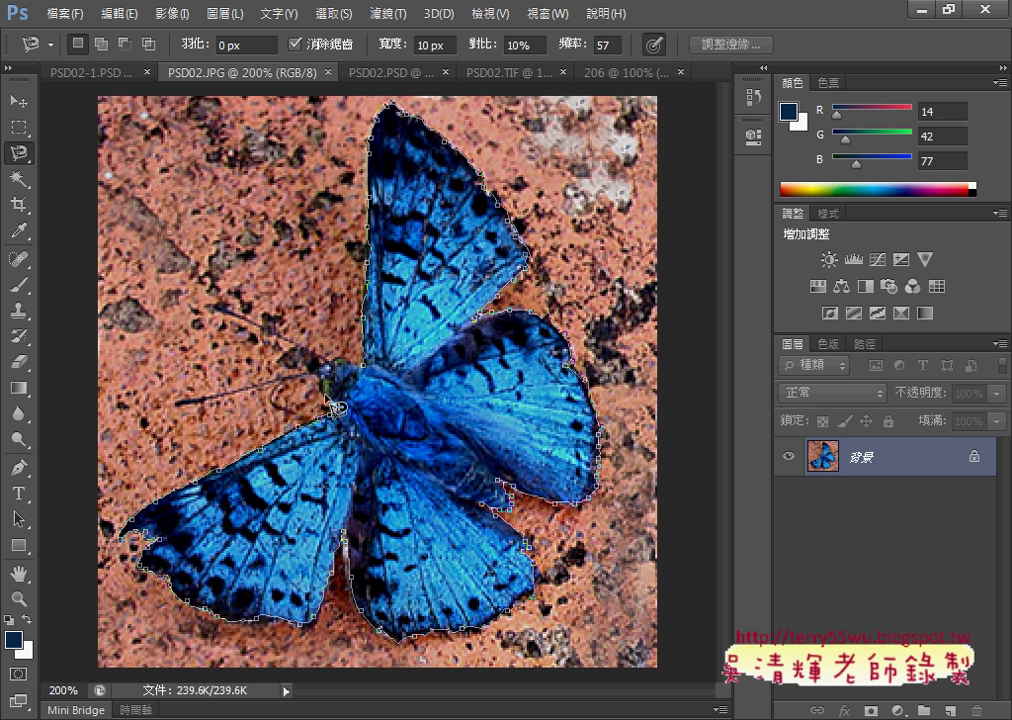
Step: Remove the stray antenna points, cancel, and retrace a closed Magnetic Lasso outline around the butterfly
click(328, 405)
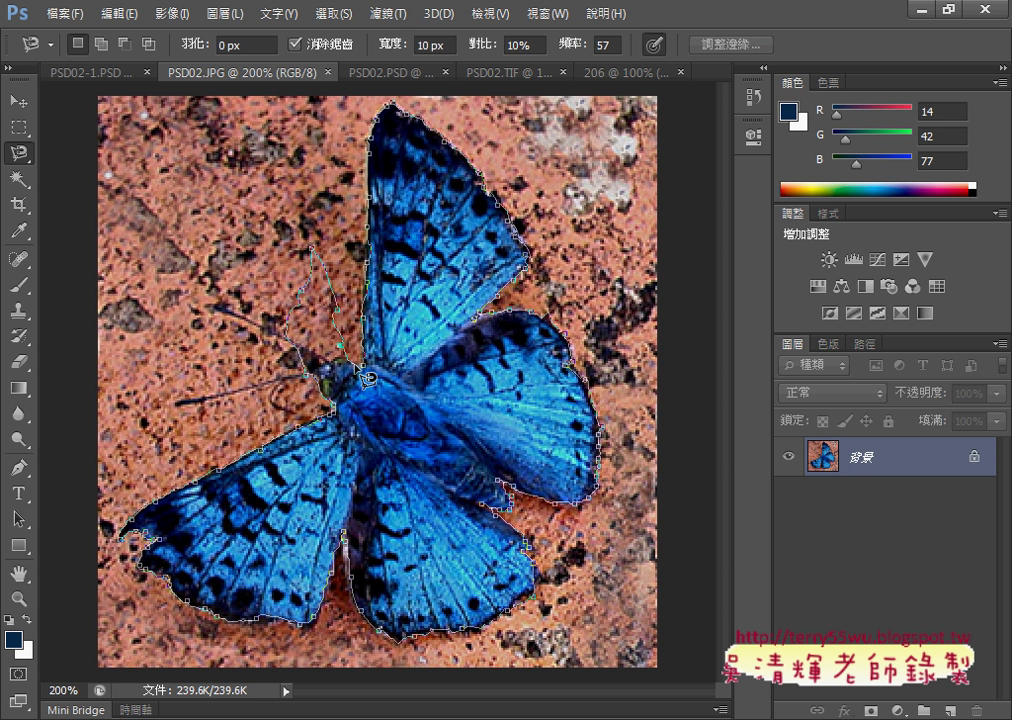
key(BackSpace)
key(BackSpace)
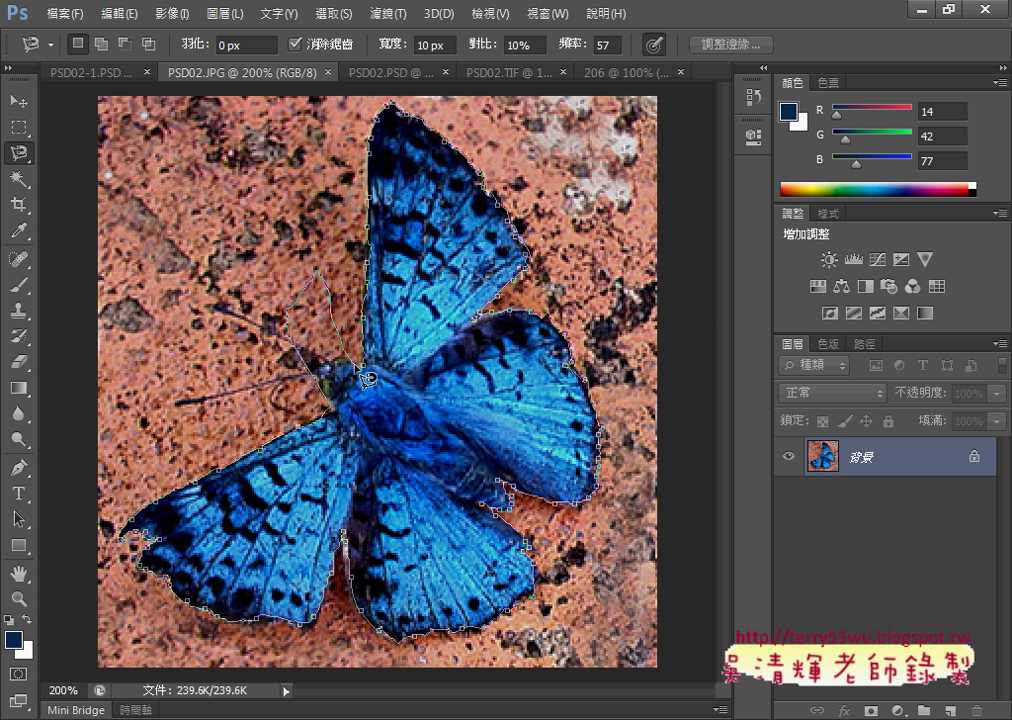
key(BackSpace)
key(BackSpace)
key(BackSpace)
key(BackSpace)
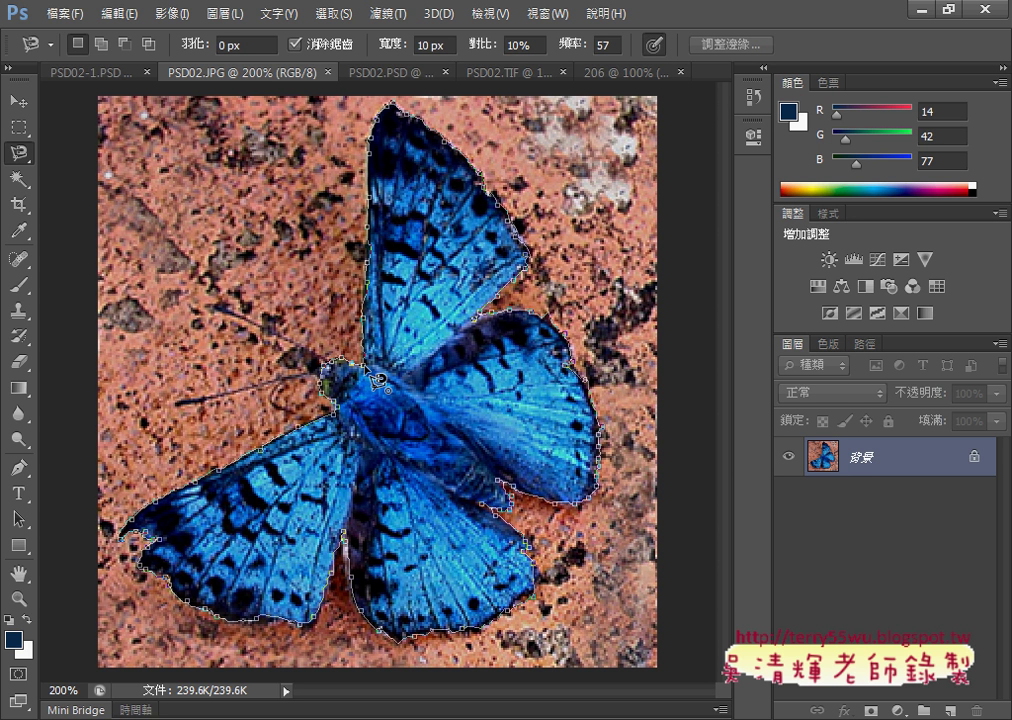
key(ctrl+d)
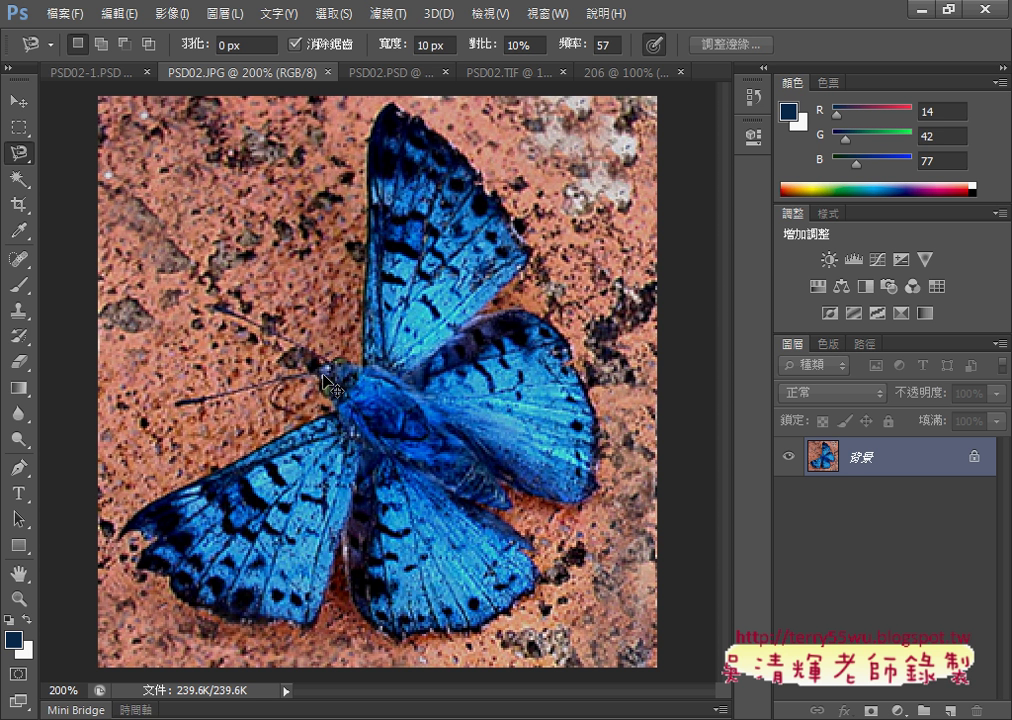
click(325, 381)
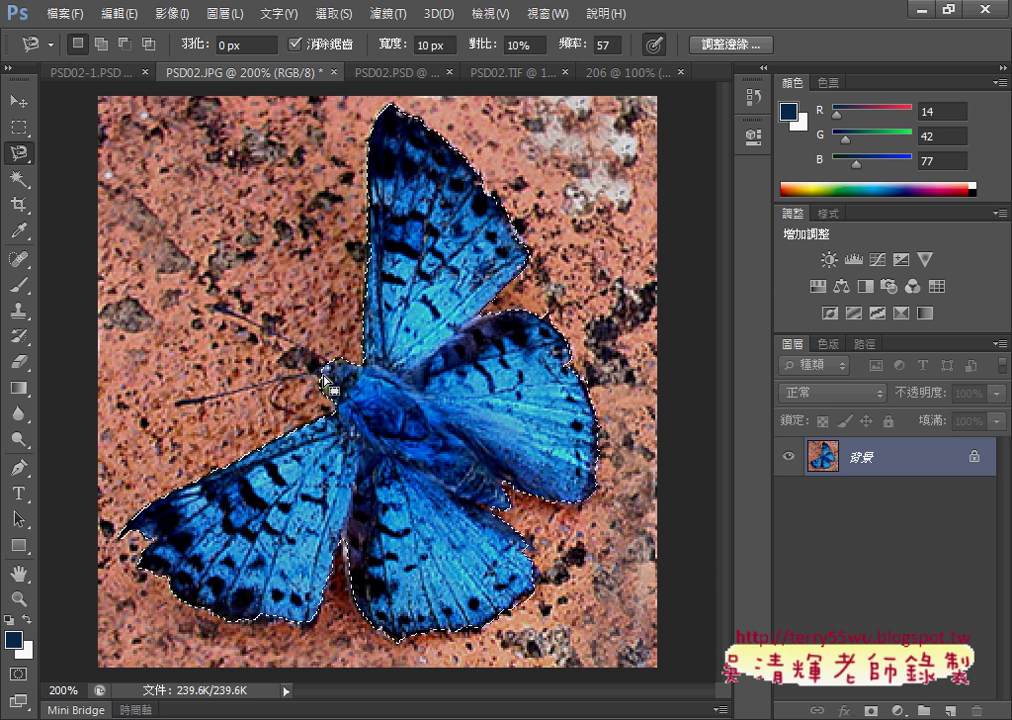
Step: Switch to the plain Lasso Tool and zoom to 400% on the butterfly's head
right_click(27, 158)
click(90, 150)
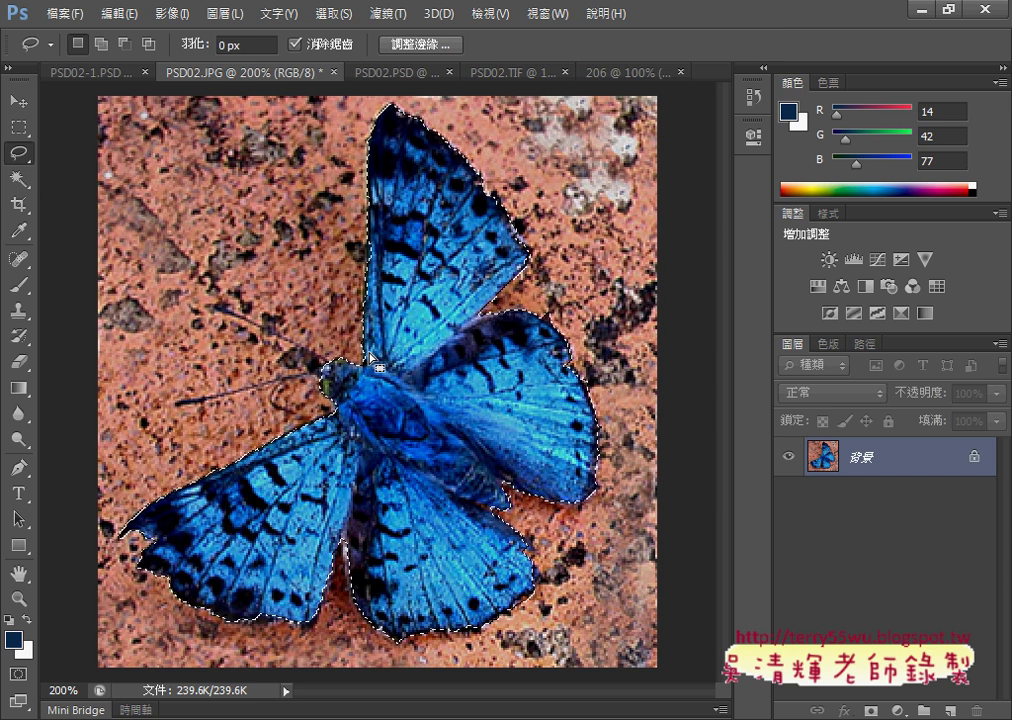
key(ctrl+plus)
key(ctrl+plus)
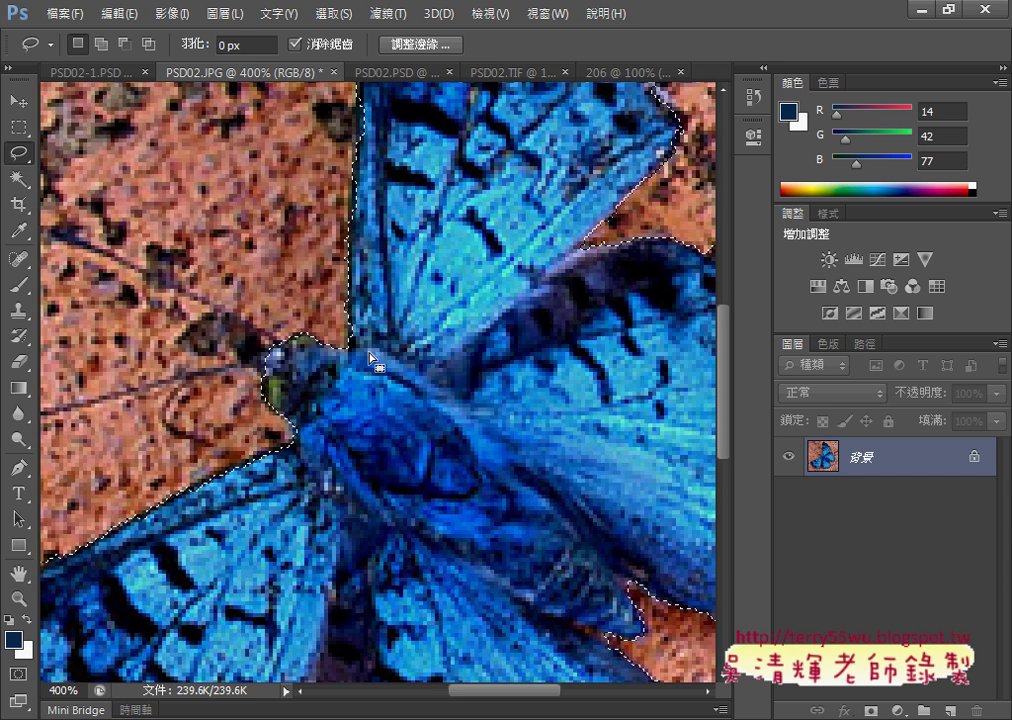
drag(481, 690, 436, 690)
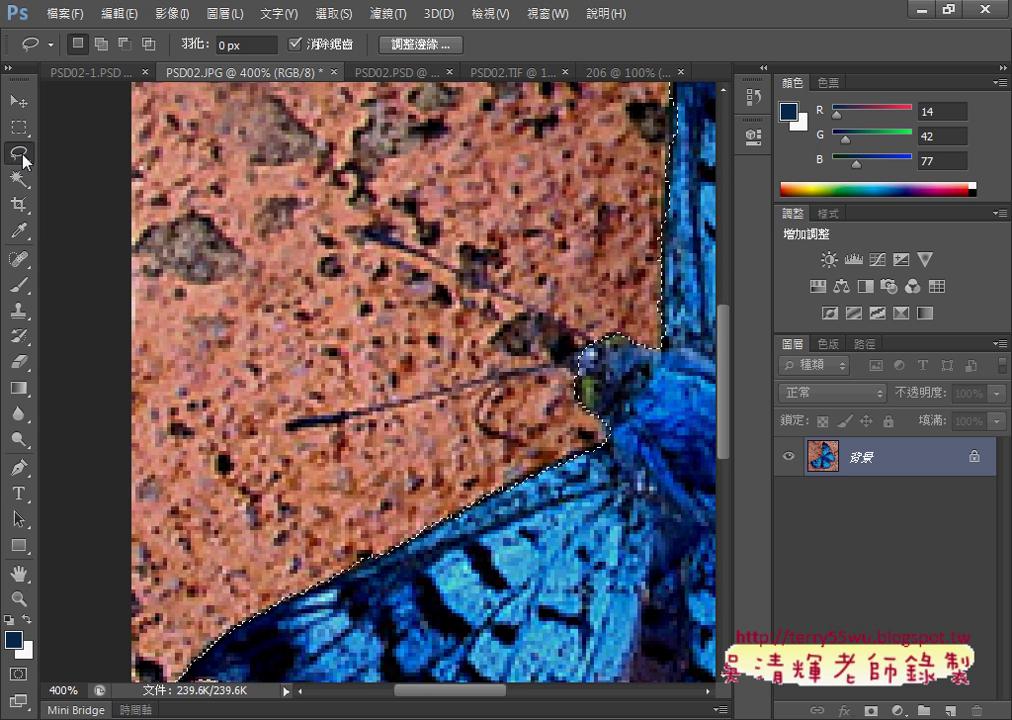
Step: Lasso the butterfly's head and lower antenna into the selection, then zoom back to 100%
click(103, 49)
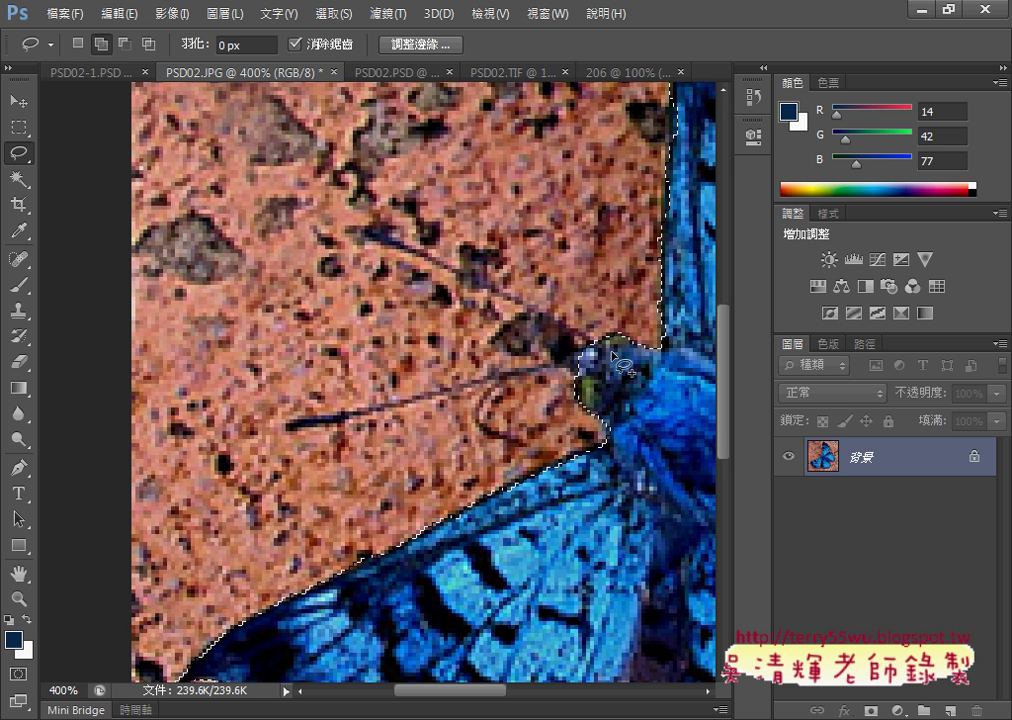
mouse_move(566, 334)
mouse_down()
mouse_move(612, 356)
mouse_move(366, 230)
mouse_move(622, 365)
mouse_up()
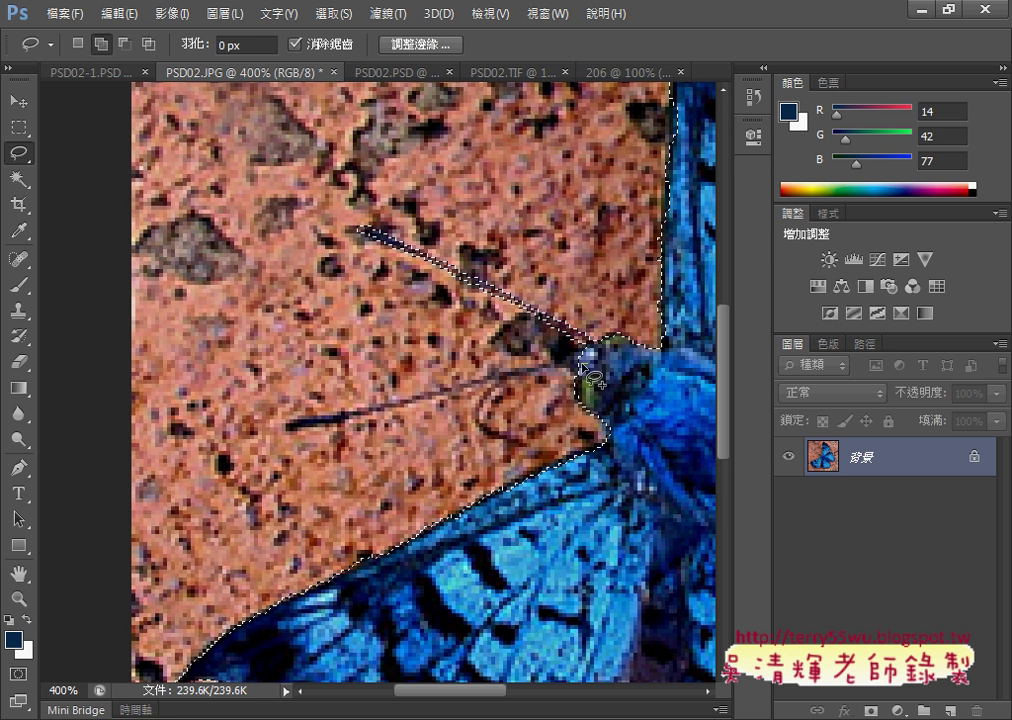
mouse_move(556, 367)
mouse_down()
mouse_move(288, 425)
mouse_move(332, 426)
mouse_up()
drag(349, 424, 432, 402)
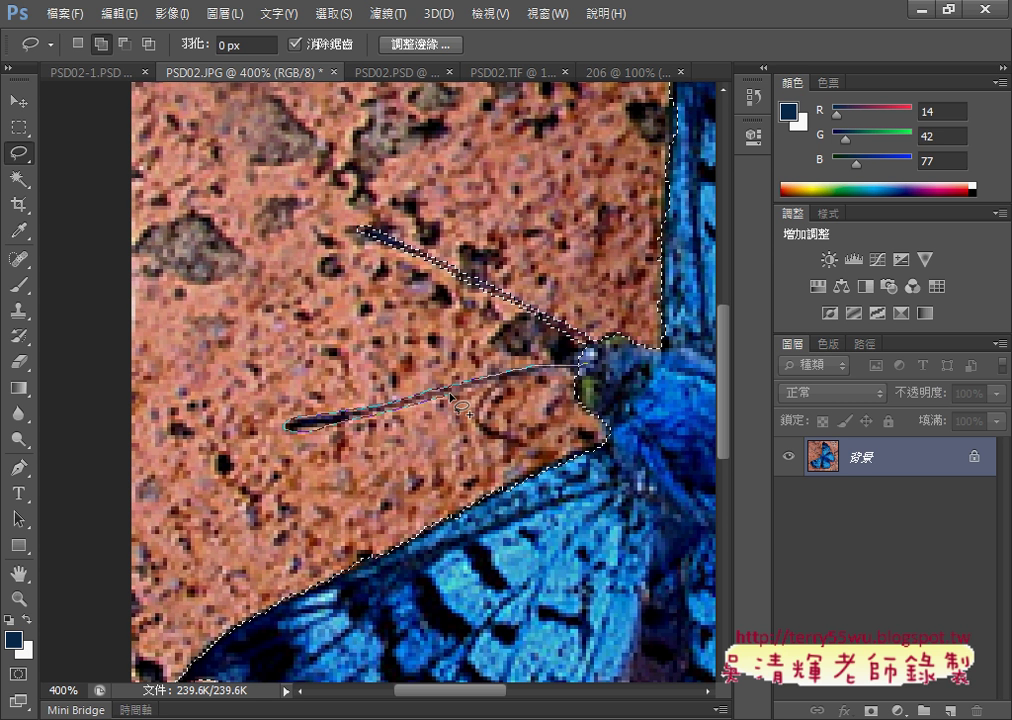
drag(432, 402, 592, 372)
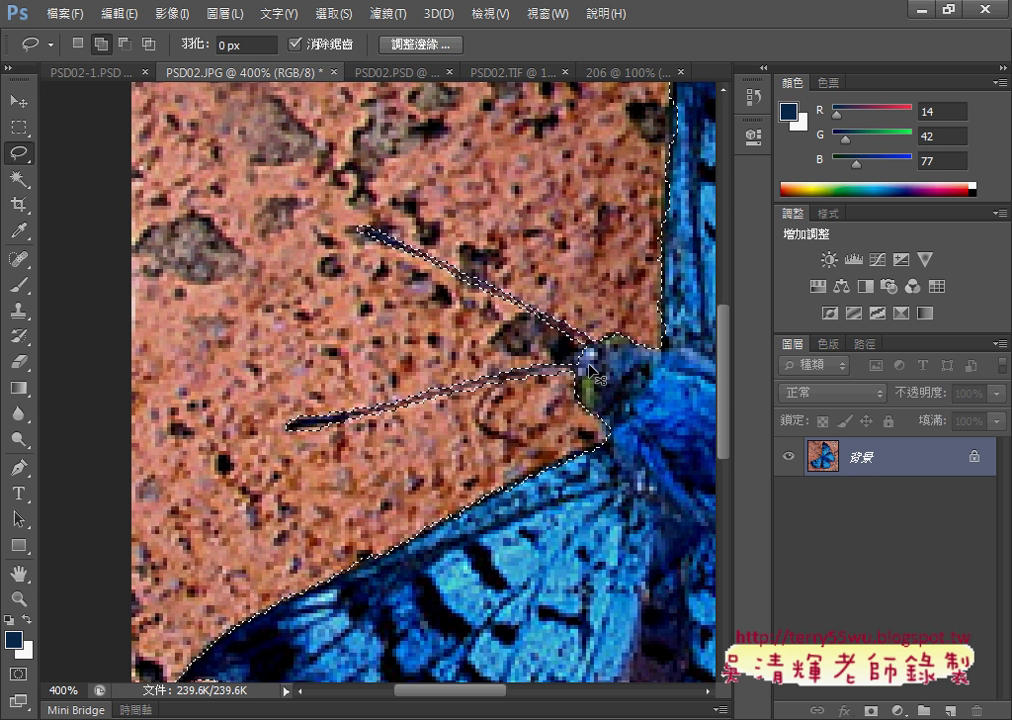
key(ctrl+minus)
key(ctrl+minus)
key(ctrl+minus)
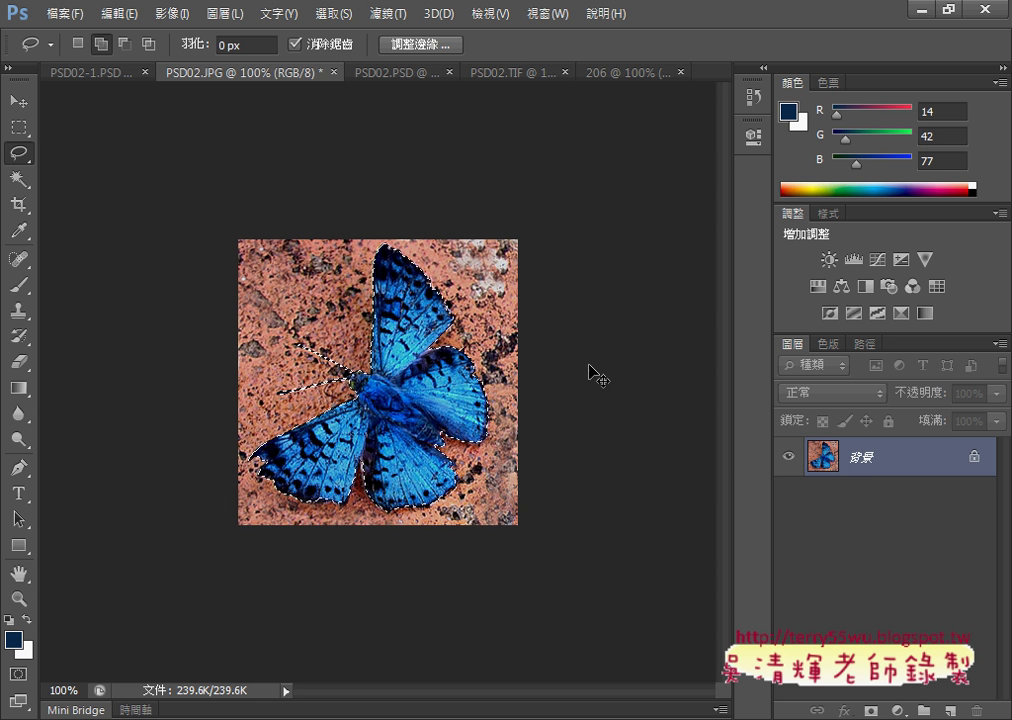
Step: Paste the butterfly into the 206 composite as new layer 圖層 4
click(626, 75)
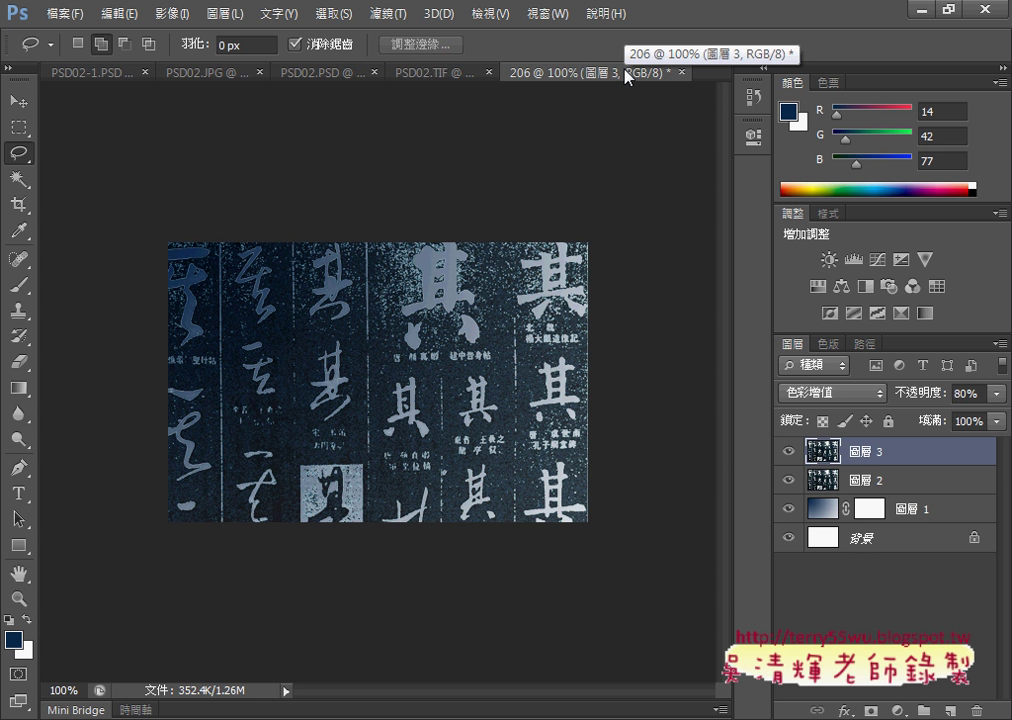
key(ctrl+v)
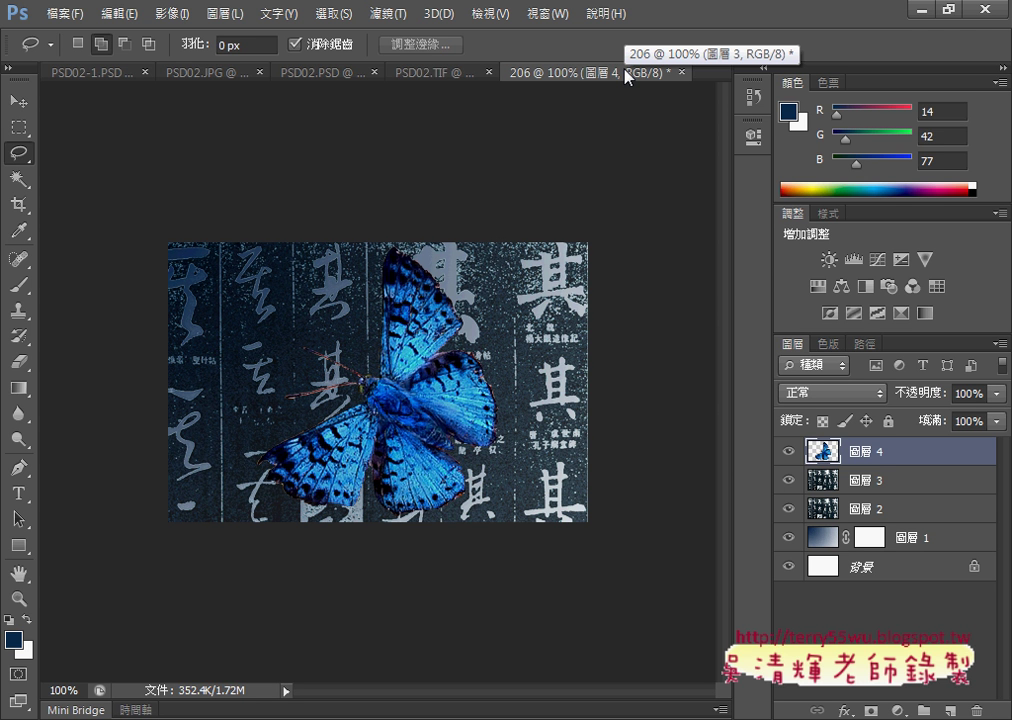